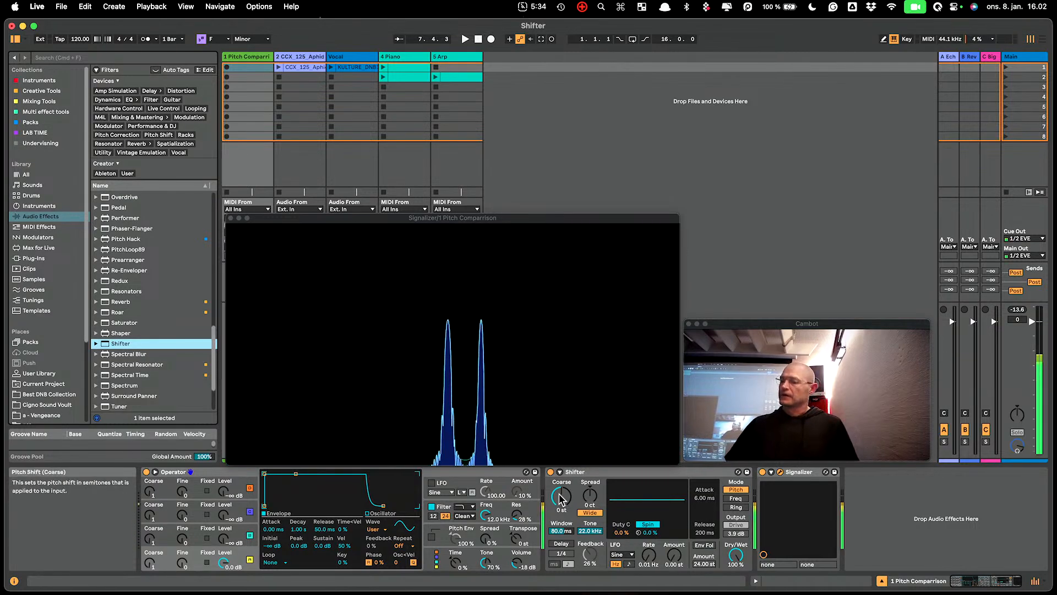
# - Try coarse pitch shifts of 24 st and 12 st in Shifter, resetting the control to 0 st after each
pyautogui.moveTo(559, 503); pyautogui.dragTo(559, 491)
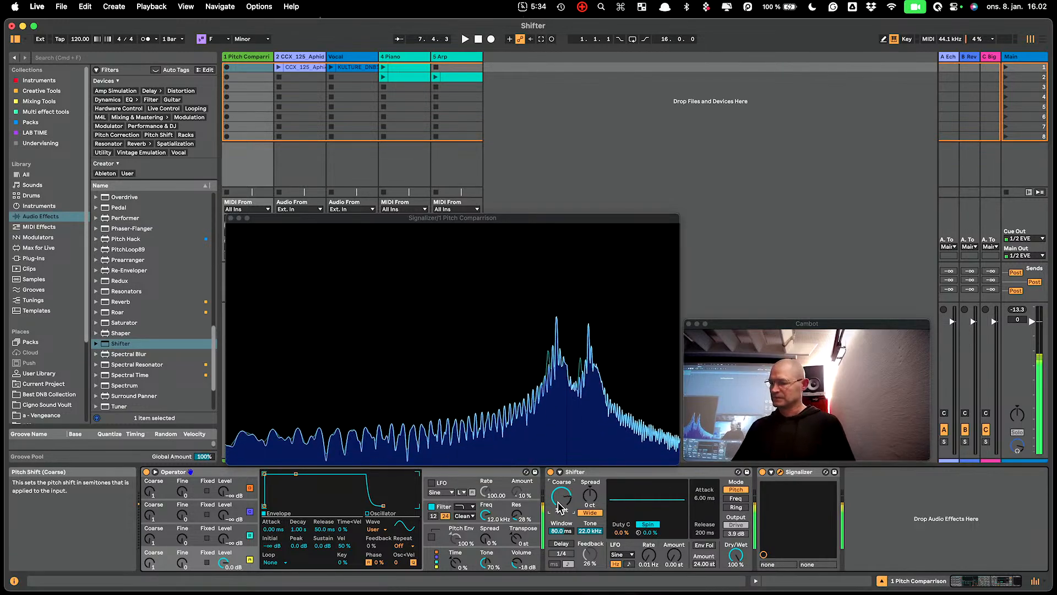
pyautogui.moveTo(559, 507); pyautogui.dragTo(569, 480)
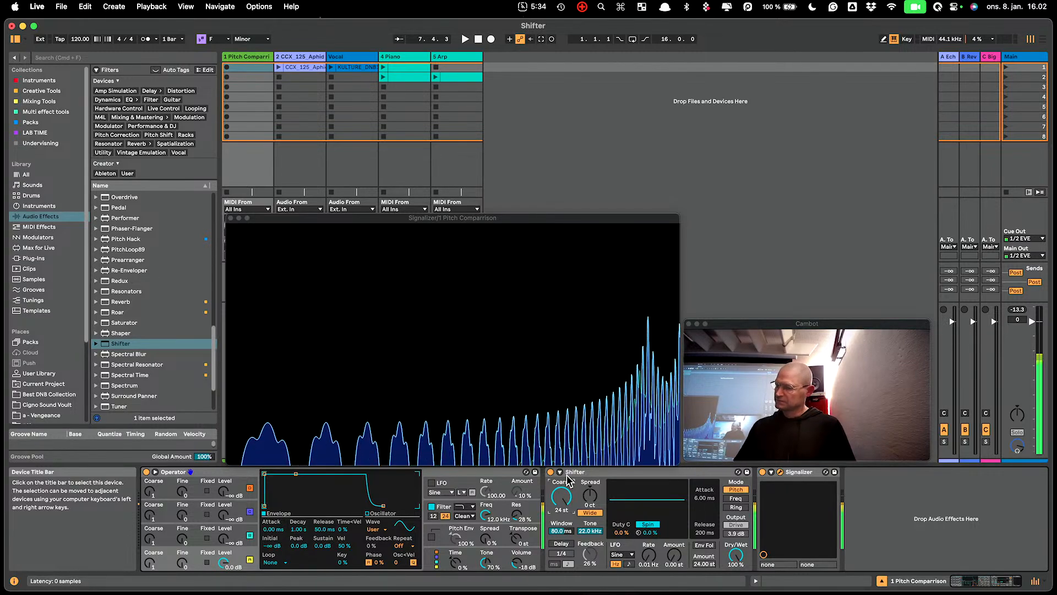
pyautogui.press('Delete')
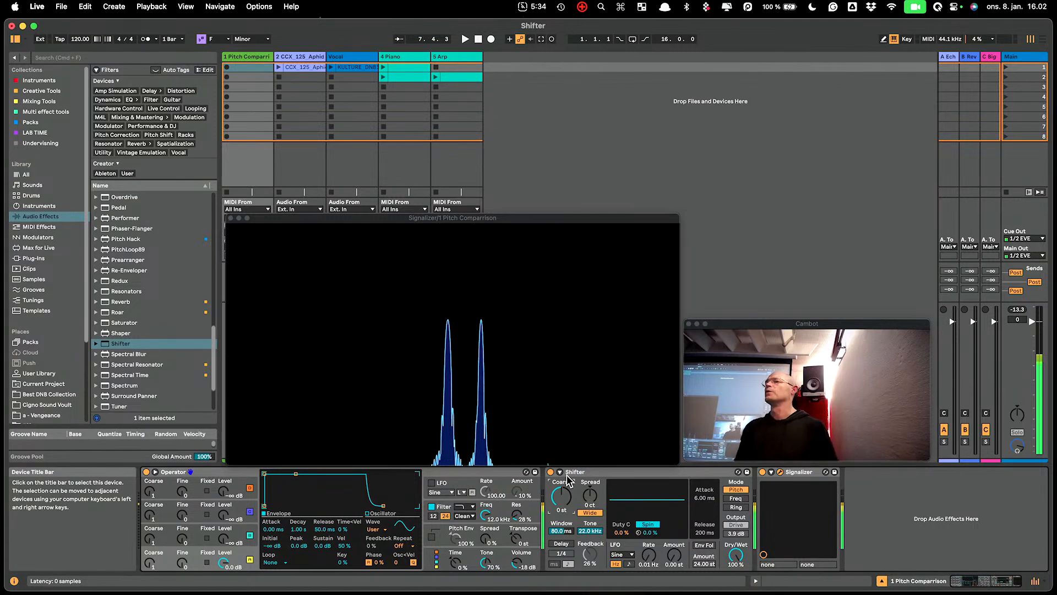
pyautogui.moveTo(568, 481); pyautogui.dragTo(568, 480)
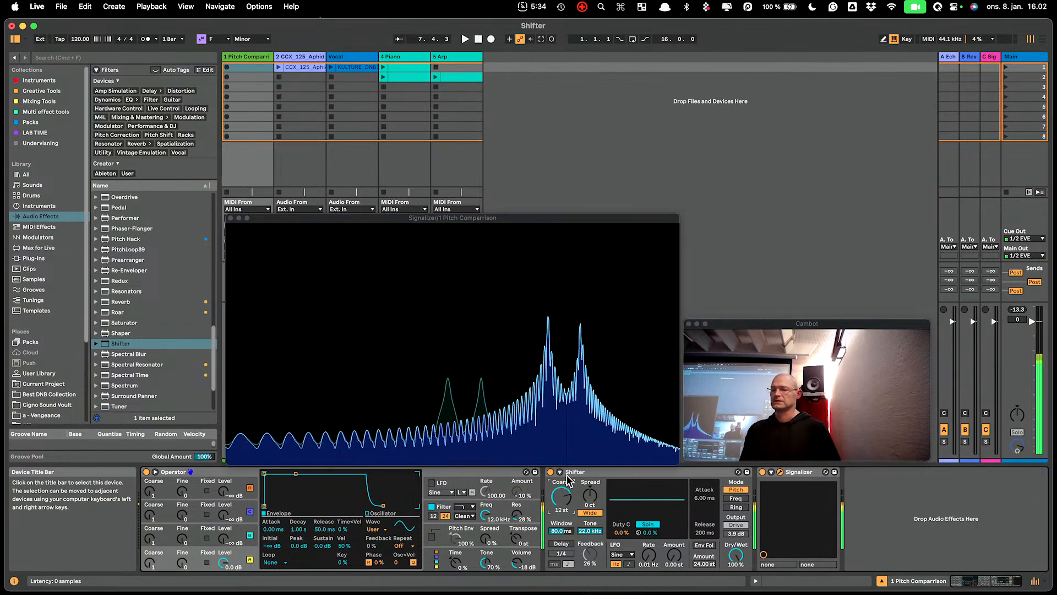
pyautogui.press('Delete')
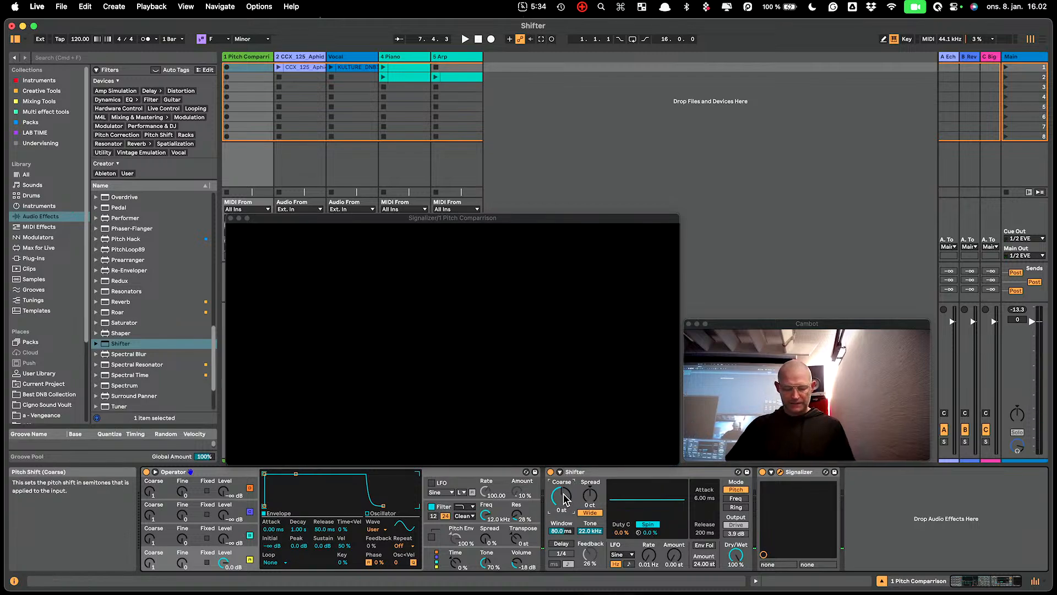
# - Try a coarse pitch shift of 2 st on the held notes, and return it to 0 st
pyautogui.moveTo(563, 494); pyautogui.dragTo(563, 493)
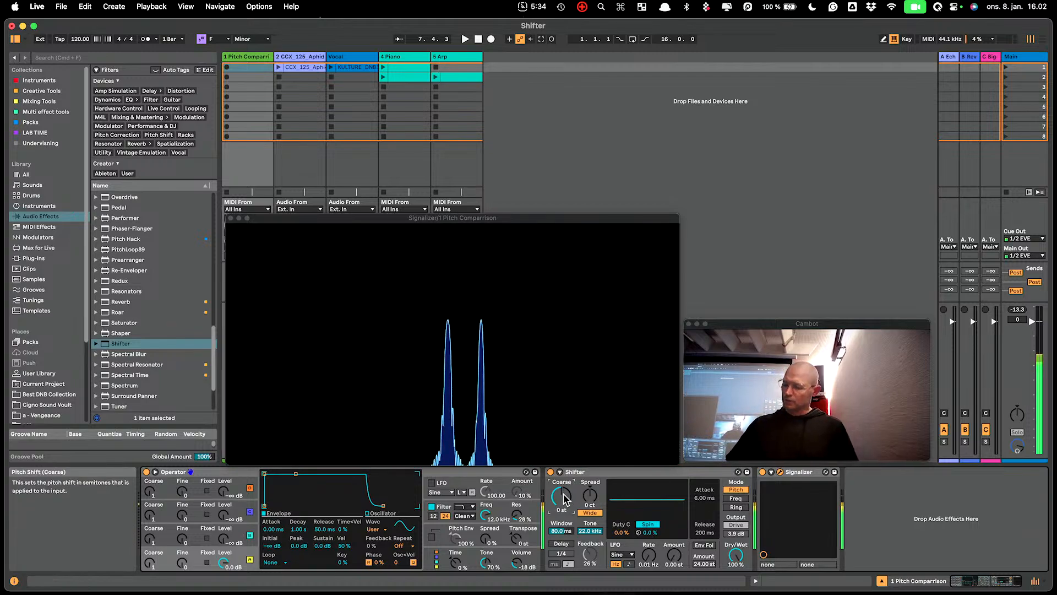
pyautogui.press('Up')
pyautogui.press('Up')
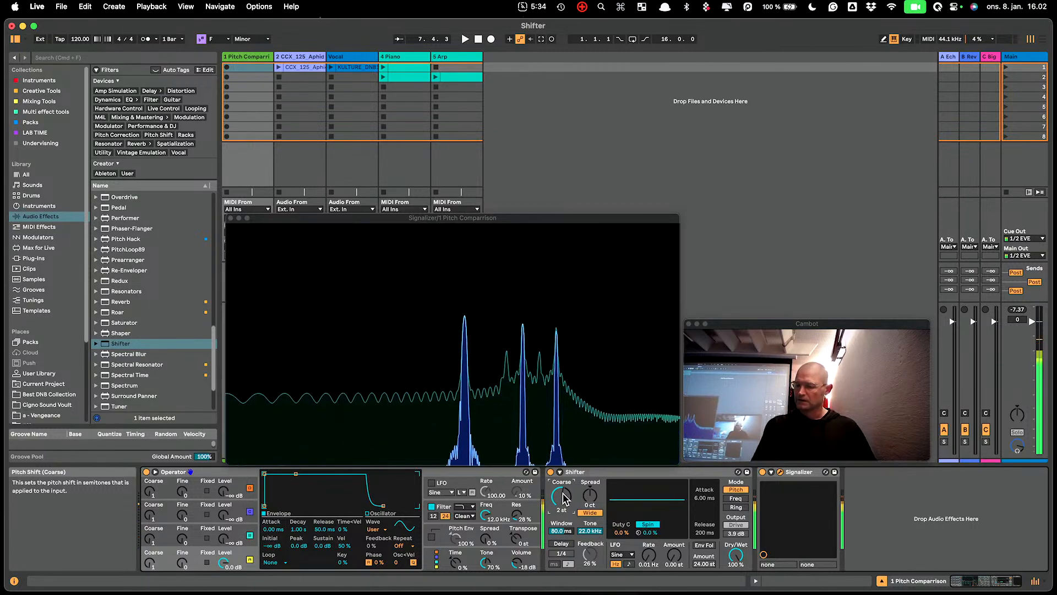
pyautogui.moveTo(563, 498)
pyautogui.mouseDown()
pyautogui.moveTo(562, 476)
pyautogui.moveTo(567, 493)
pyautogui.mouseUp()
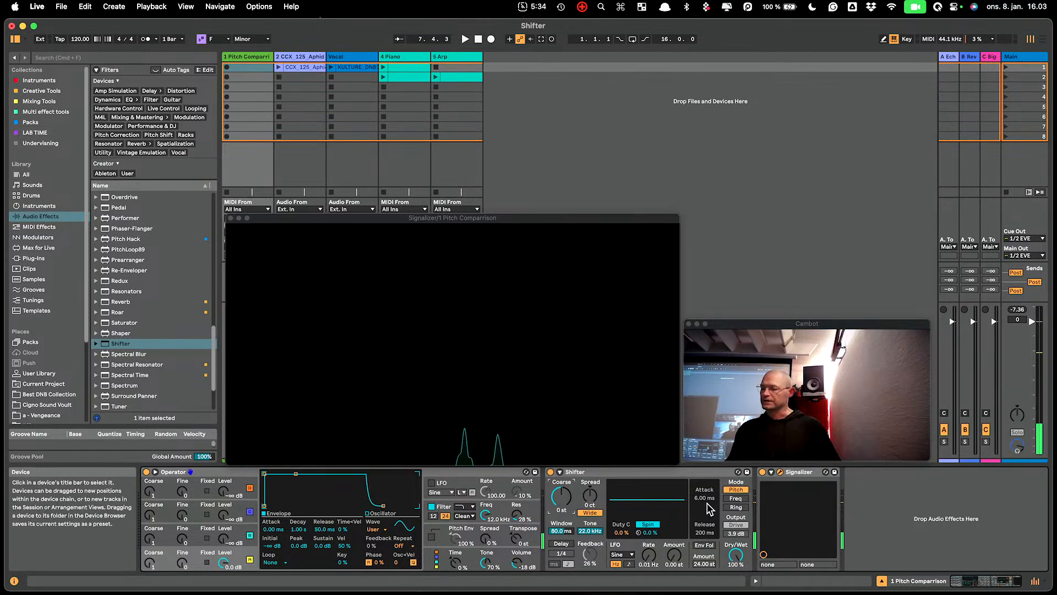
# - Switch Shifter to Freq mode and raise the coarse frequency shift to 500 Hz
pyautogui.click(736, 499)
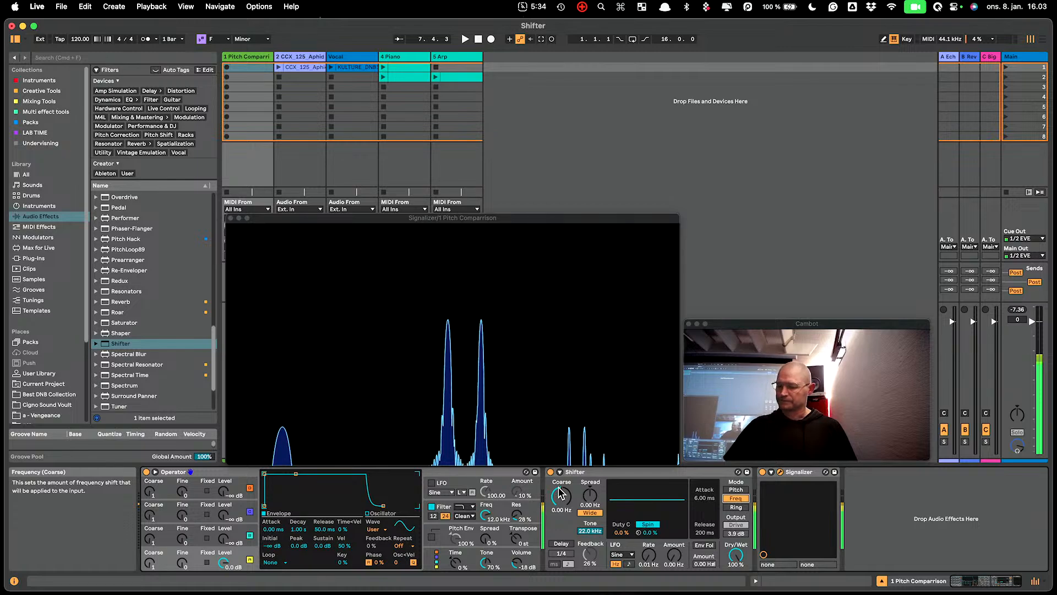
pyautogui.click(567, 502)
pyautogui.press('Up')
pyautogui.press('Up')
pyautogui.press('Up')
pyautogui.press('Up')
pyautogui.press('Up')
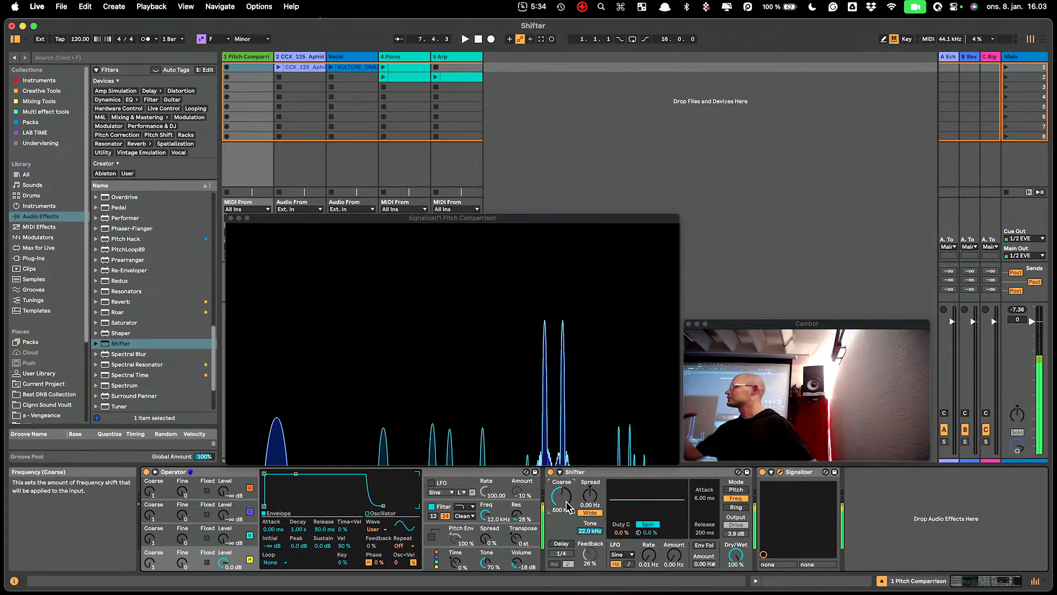
# - Sweep Shifter's coarse frequency shift up to 1.10 kHz and down to -400 Hz
pyautogui.moveTo(566, 502); pyautogui.dragTo(566, 491)
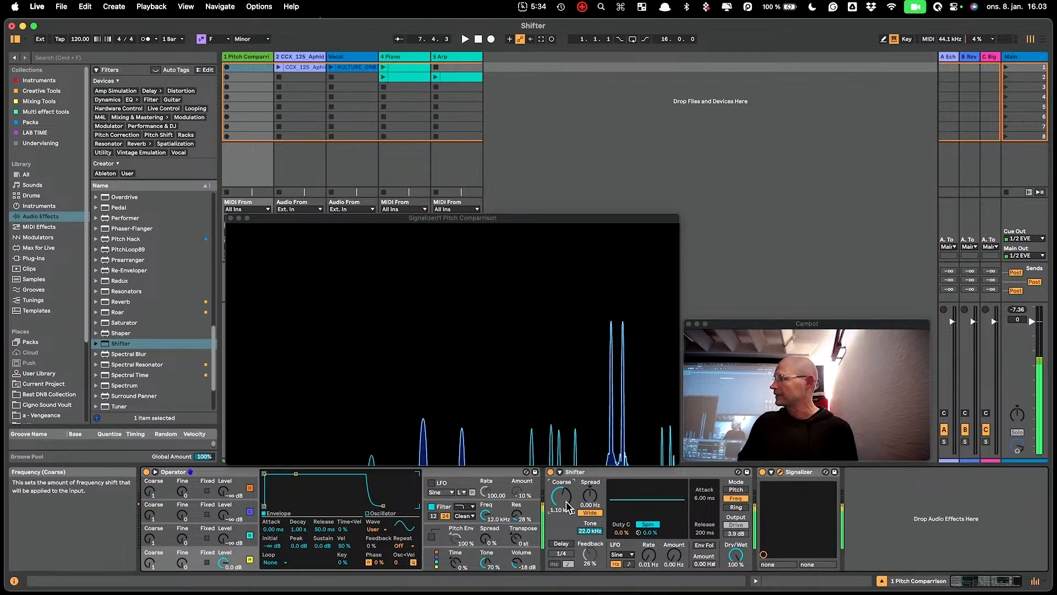
pyautogui.moveTo(566, 502); pyautogui.dragTo(566, 522)
pyautogui.scroll(-6, 566, 501)
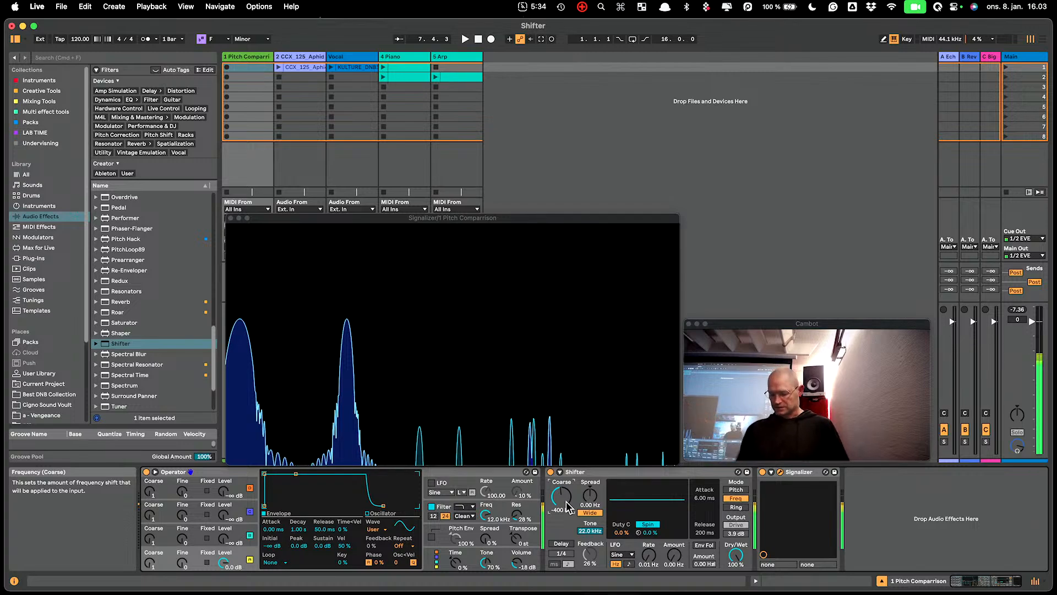
pyautogui.scroll(-2, 566, 501)
pyautogui.scroll(2, 566, 501)
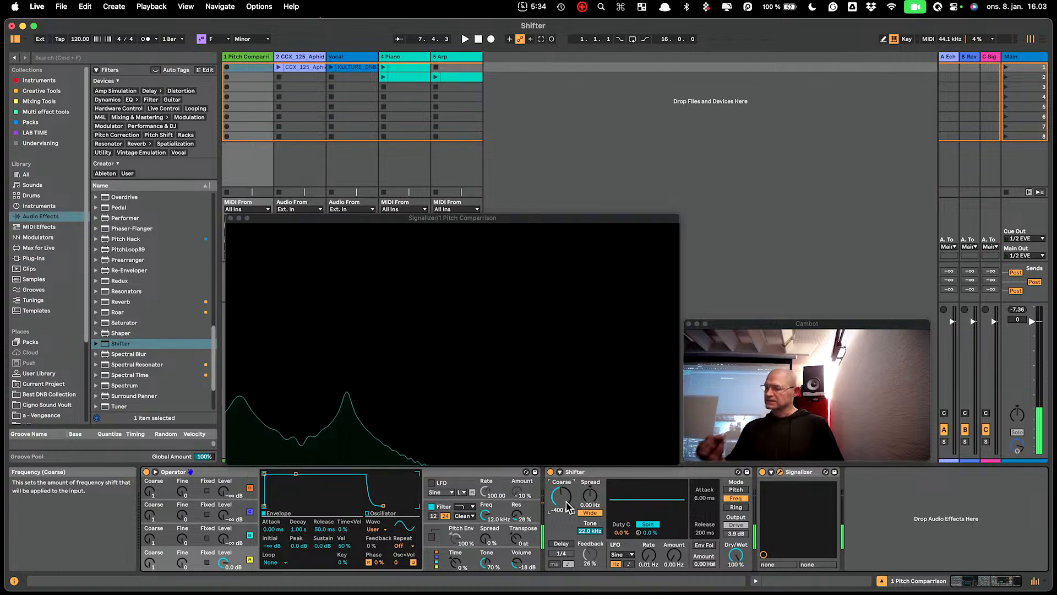
# - Switch Shifter between Pitch and Freq modes to compare them, ending in Pitch mode
pyautogui.click(735, 489)
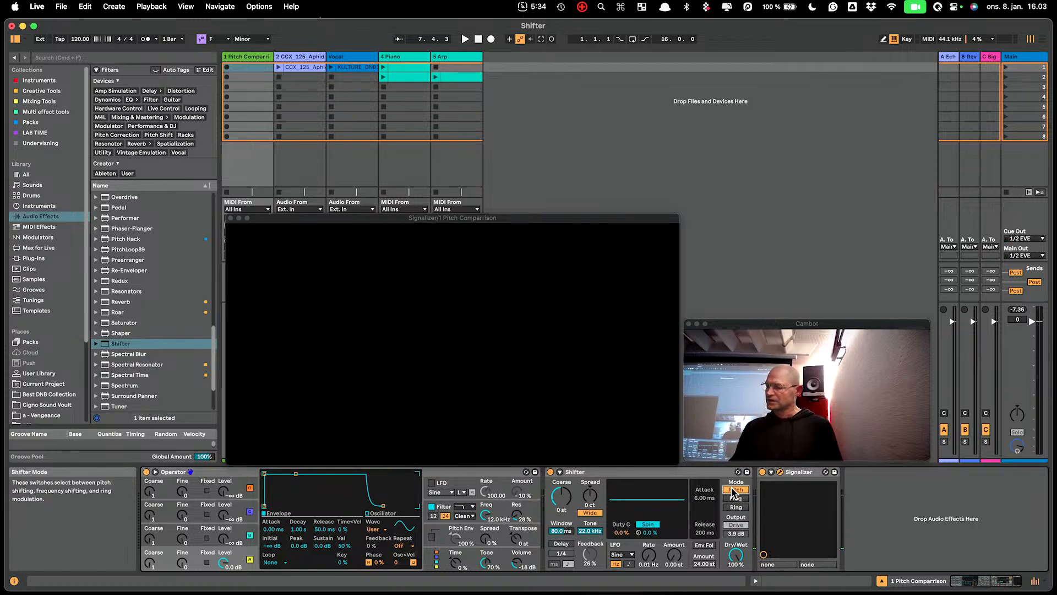
pyautogui.click(735, 498)
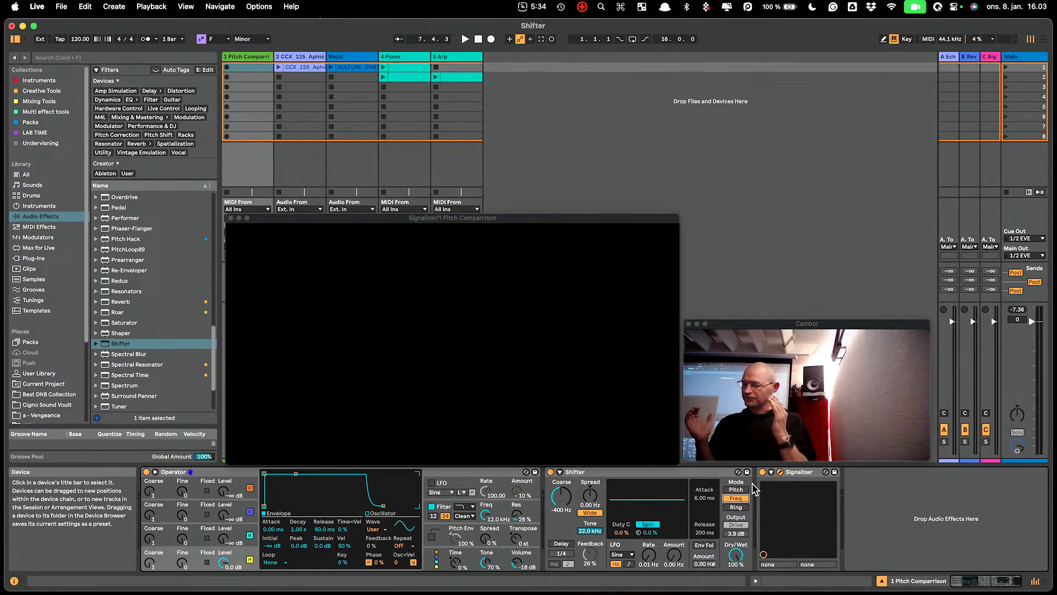
pyautogui.click(736, 490)
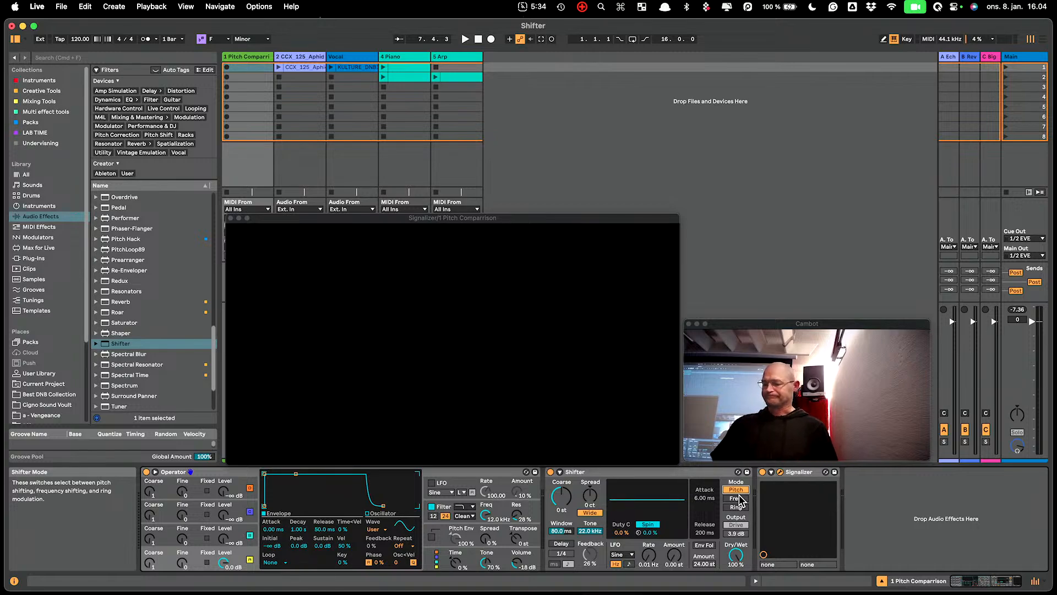
# - Turn Shifter's Wide option off and back on, and try different positive Spread amounts on a single note
pyautogui.click(590, 512)
pyautogui.moveTo(590, 500)
pyautogui.mouseDown()
pyautogui.moveTo(590, 473)
pyautogui.moveTo(588, 507)
pyautogui.mouseUp()
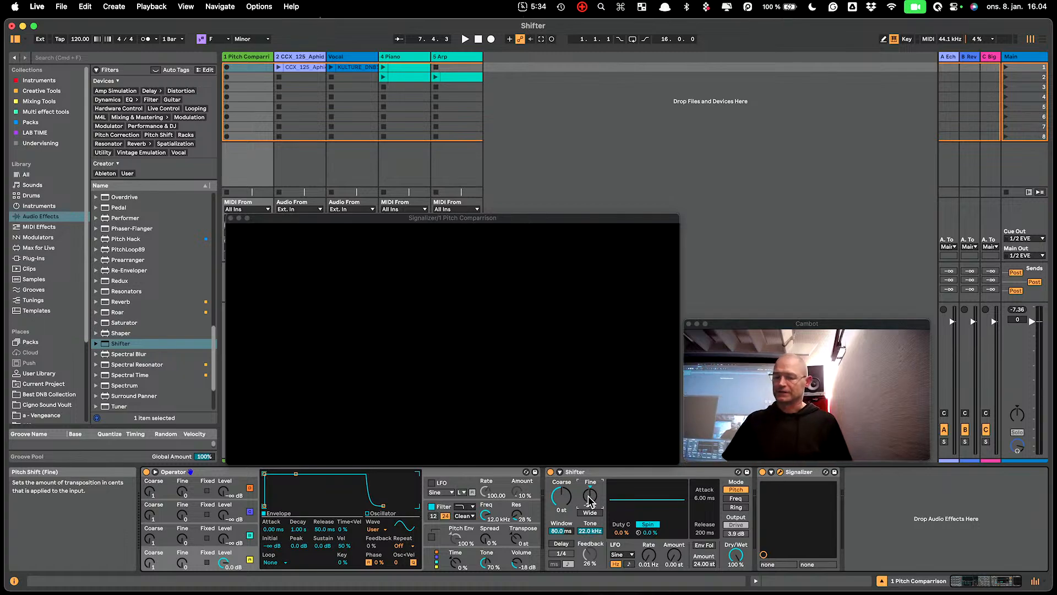
pyautogui.click(589, 512)
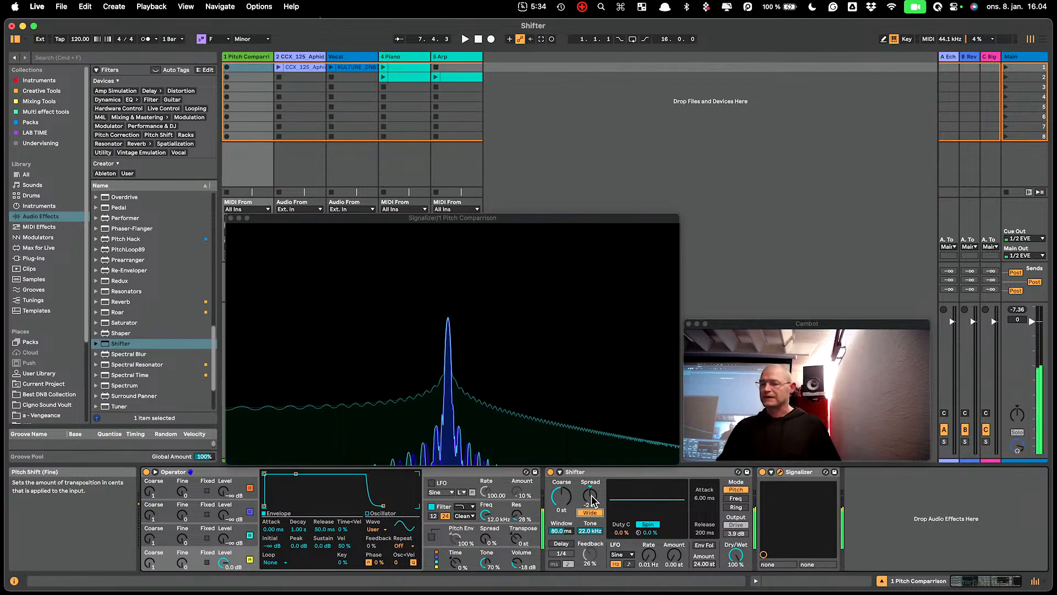
pyautogui.moveTo(590, 494); pyautogui.dragTo(589, 470)
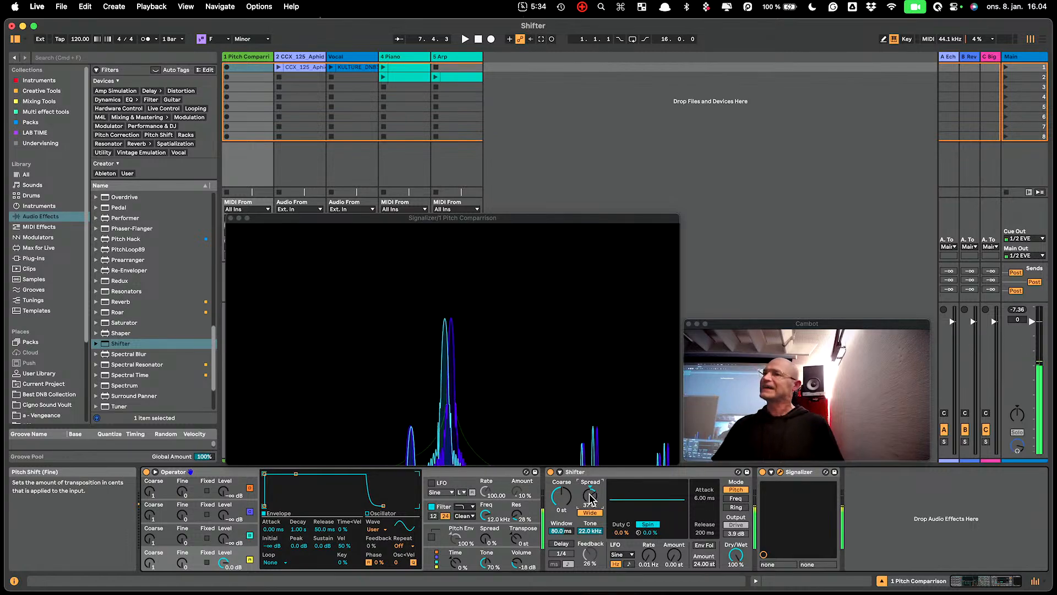
pyautogui.moveTo(590, 498)
pyautogui.mouseDown()
pyautogui.moveTo(590, 462)
pyautogui.moveTo(590, 506)
pyautogui.mouseUp()
# - Lower the computer MIDI keyboard's octave range to C1–D2 and play a low note
pyautogui.press('z')
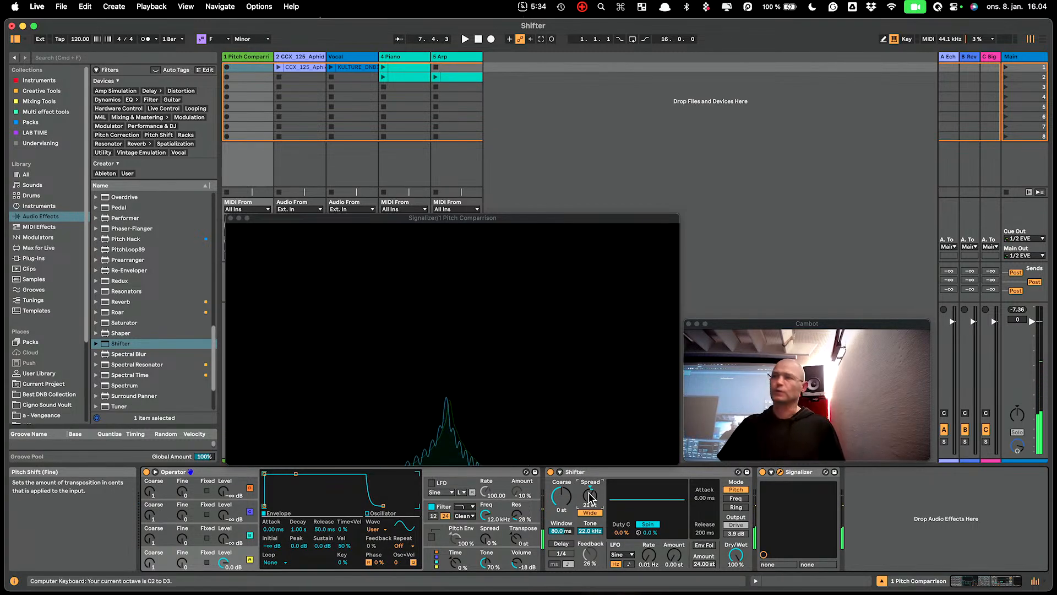
pyautogui.press('z')
pyautogui.press('a')
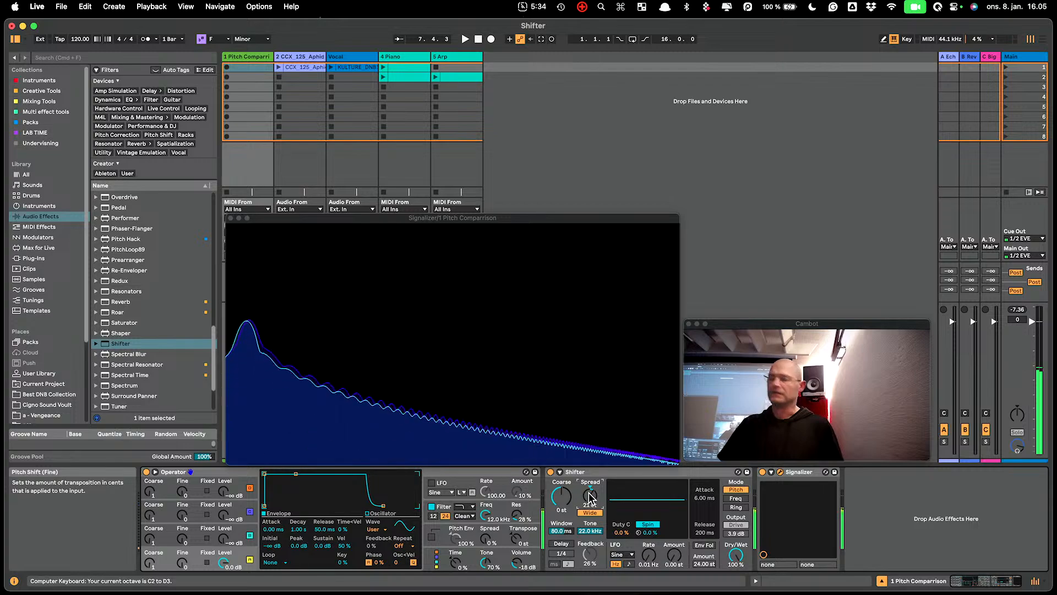
pyautogui.press('a')
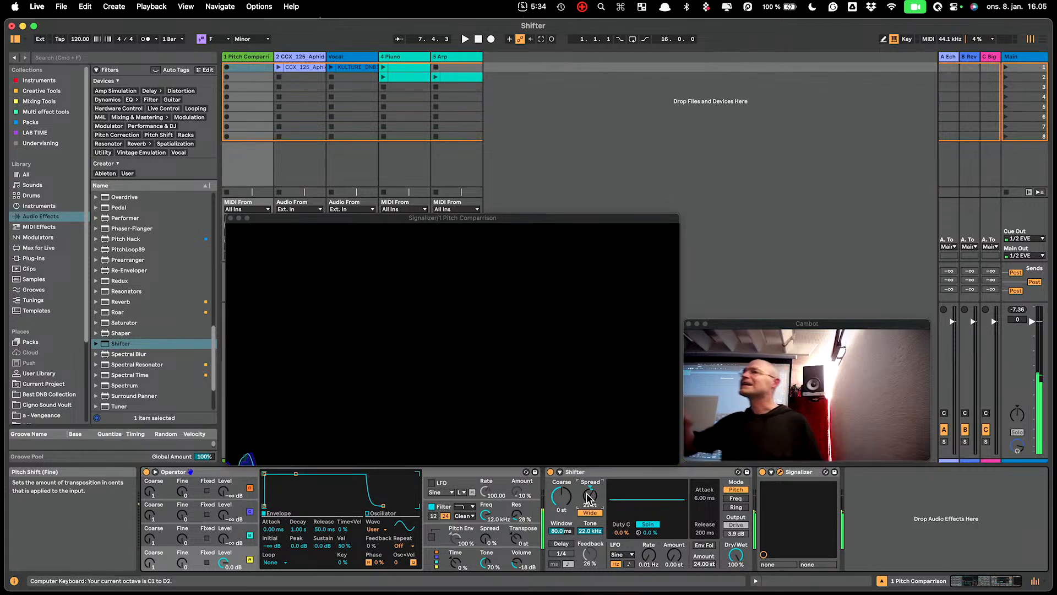
# - Try a Spread of 48 ct on the low note, and reset it to 0 ct
pyautogui.moveTo(505, 405); pyautogui.dragTo(690, 371)
pyautogui.moveTo(589, 494); pyautogui.dragTo(590, 473)
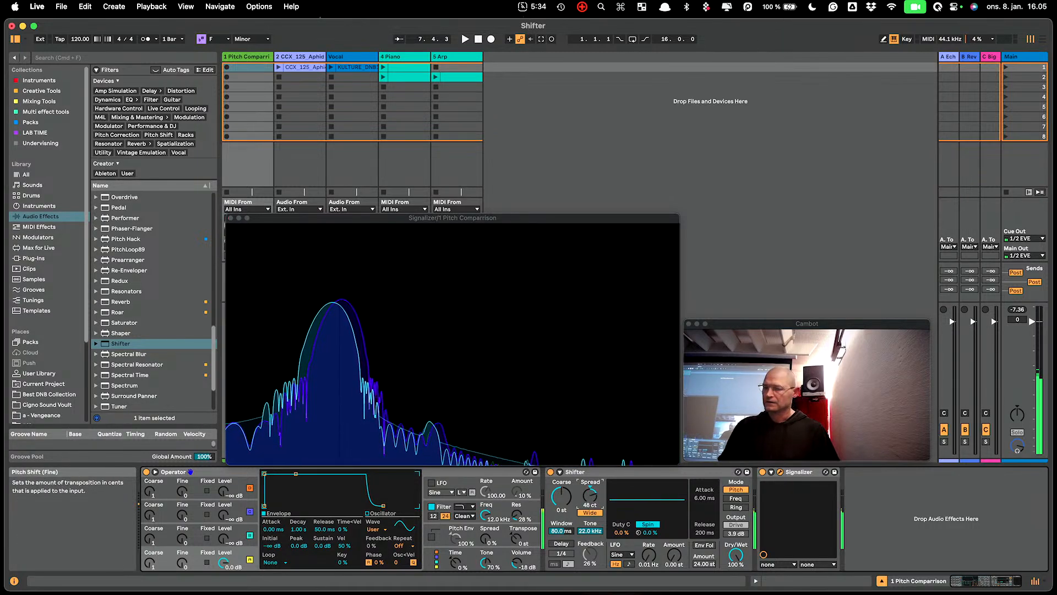
pyautogui.doubleClick(591, 498)
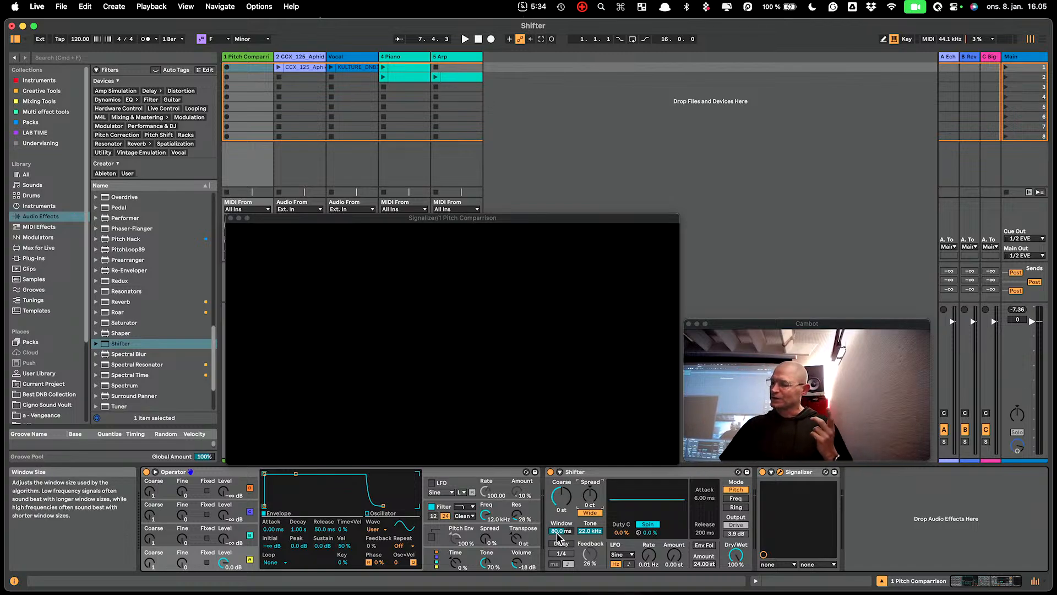
# - Show the Signalizer display of the CCX_125_Aphid_Break_Tops track instead of Pitch Comparison's, and briefly play the drum clip
pyautogui.click(290, 58)
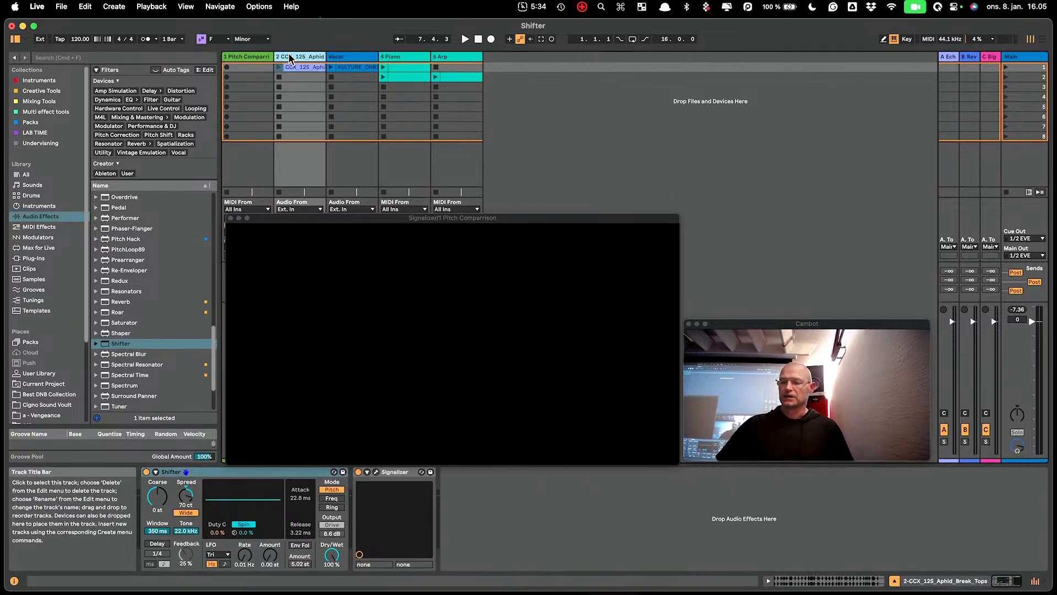
pyautogui.click(231, 218)
pyautogui.click(376, 472)
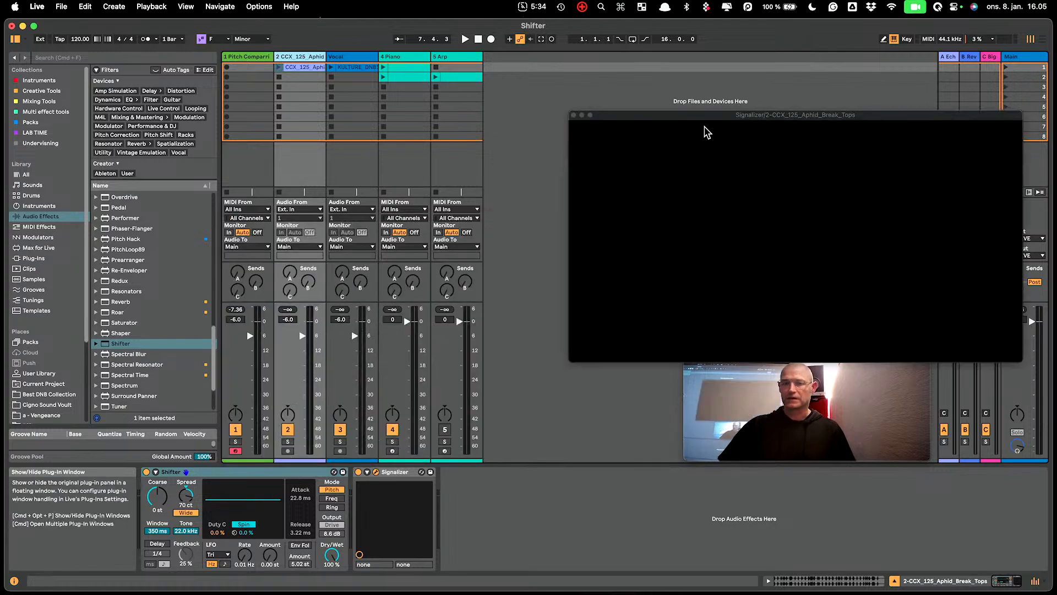
pyautogui.click(278, 67)
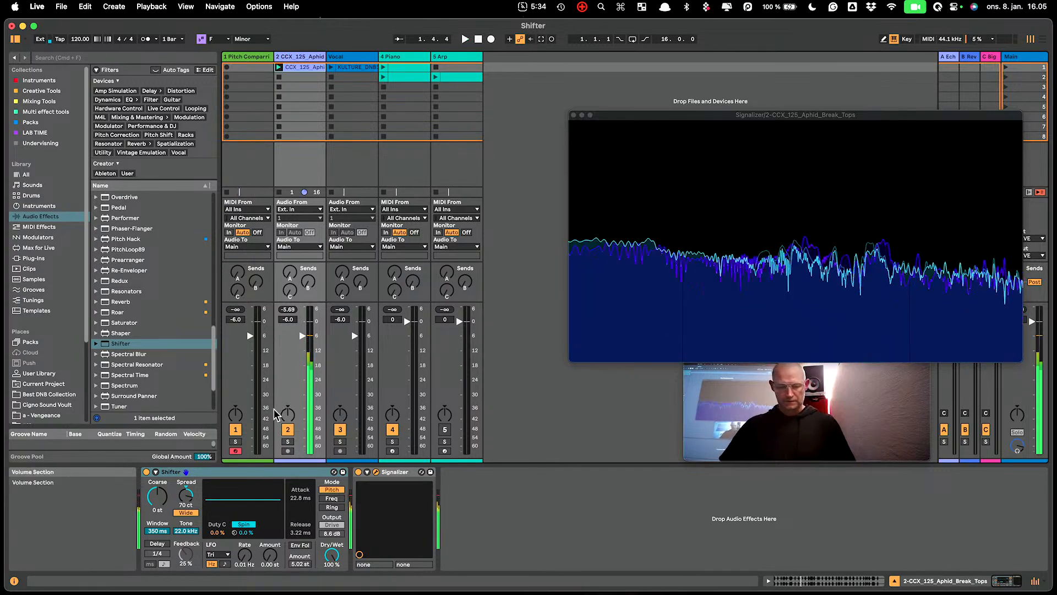
pyautogui.press('space')
# - Reset the drum track's Shifter to 0 ct Spread and an 80 ms window size, and restart playback
pyautogui.doubleClick(186, 496)
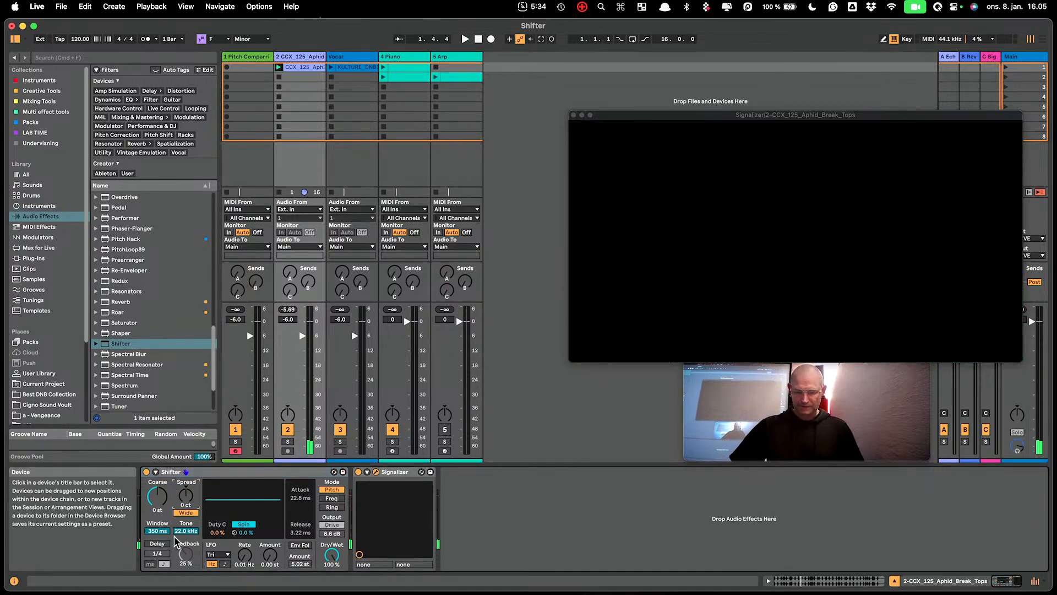
pyautogui.doubleClick(157, 531)
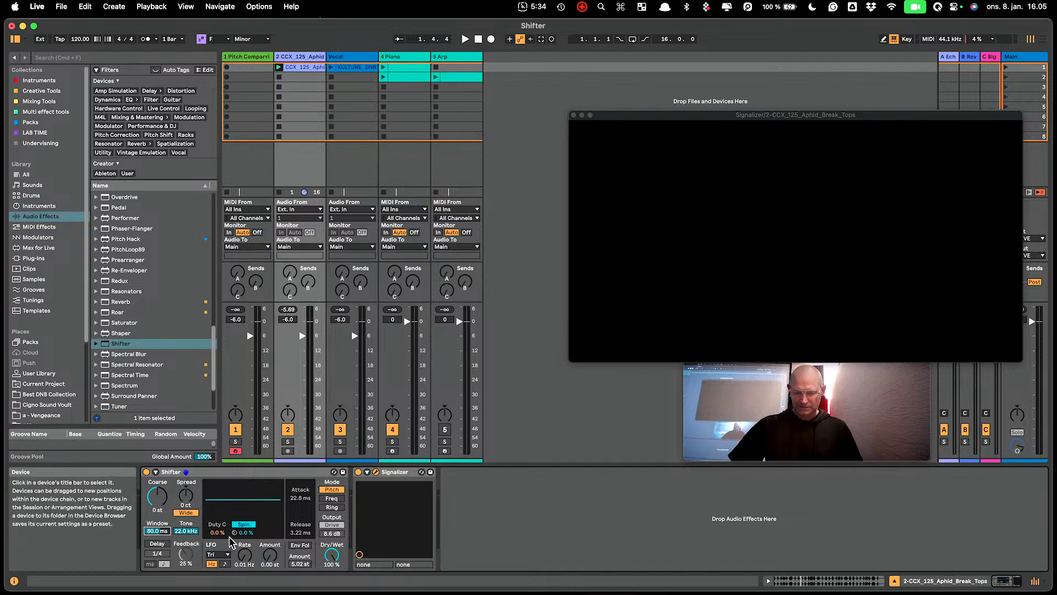
pyautogui.press('space')
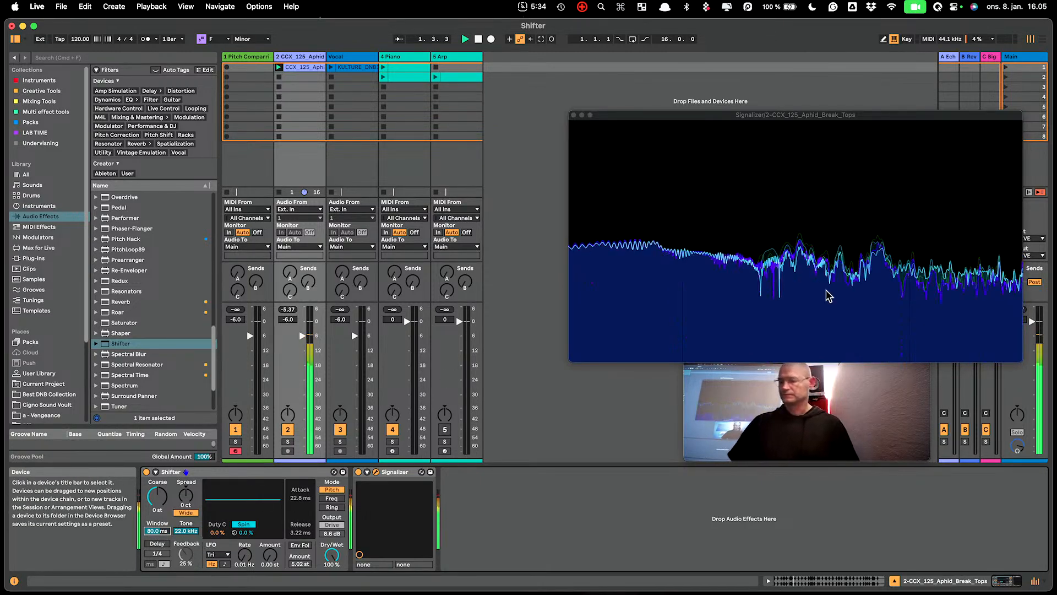
# - Move the drum track's Signalizer window out of the way and close it
pyautogui.moveTo(761, 116); pyautogui.dragTo(685, 63)
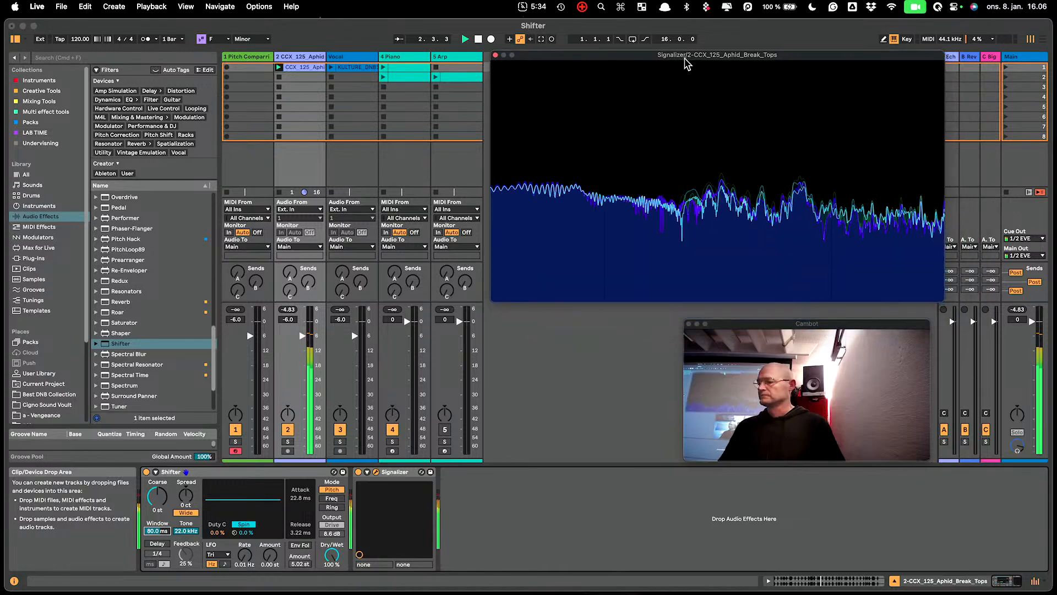
pyautogui.click(376, 472)
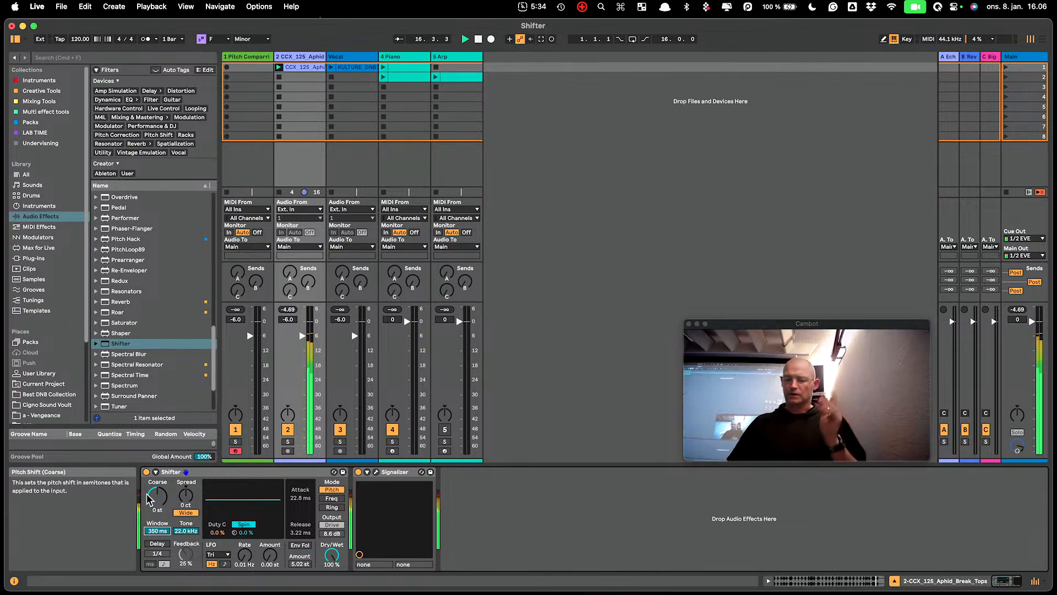
# - Set the drum track's Shifter to 49% Dry/Wet, a 35.5 ms window size and 52 ct Spread
pyautogui.moveTo(332, 555); pyautogui.dragTo(332, 569)
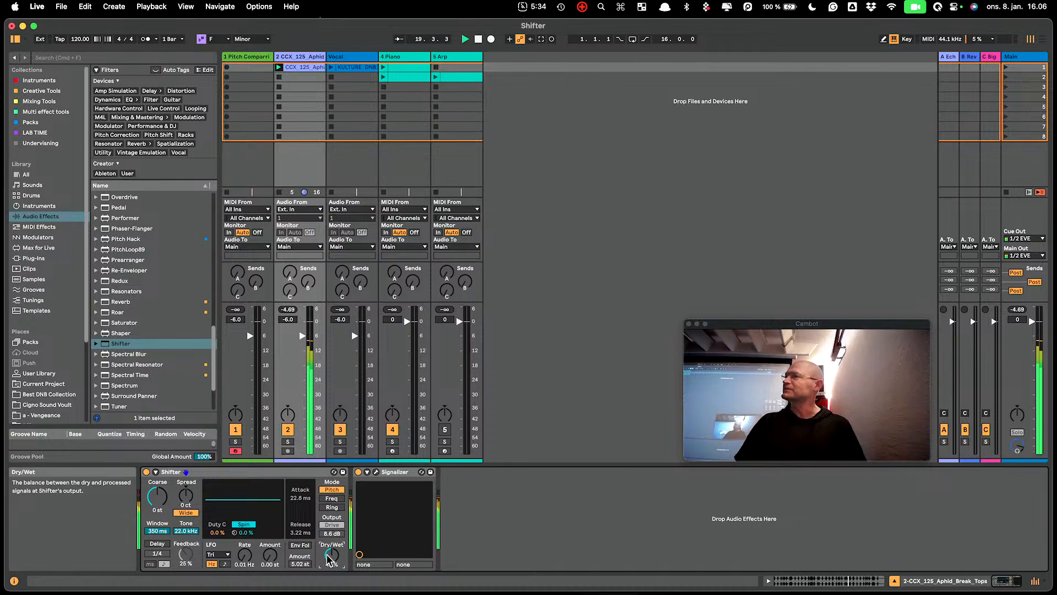
pyautogui.moveTo(166, 534); pyautogui.dragTo(167, 539)
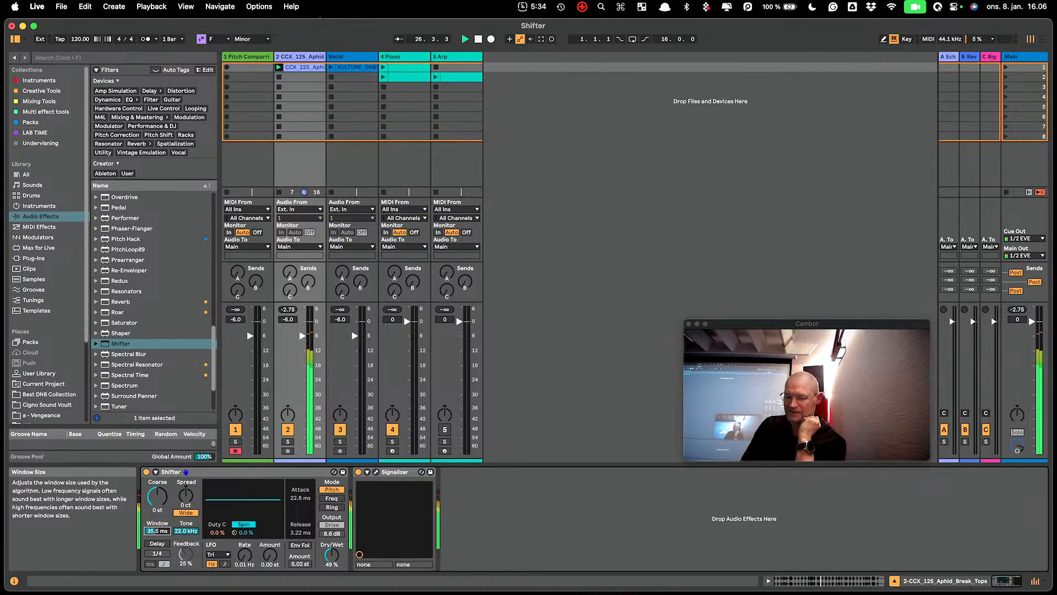
pyautogui.moveTo(186, 496); pyautogui.dragTo(186, 485)
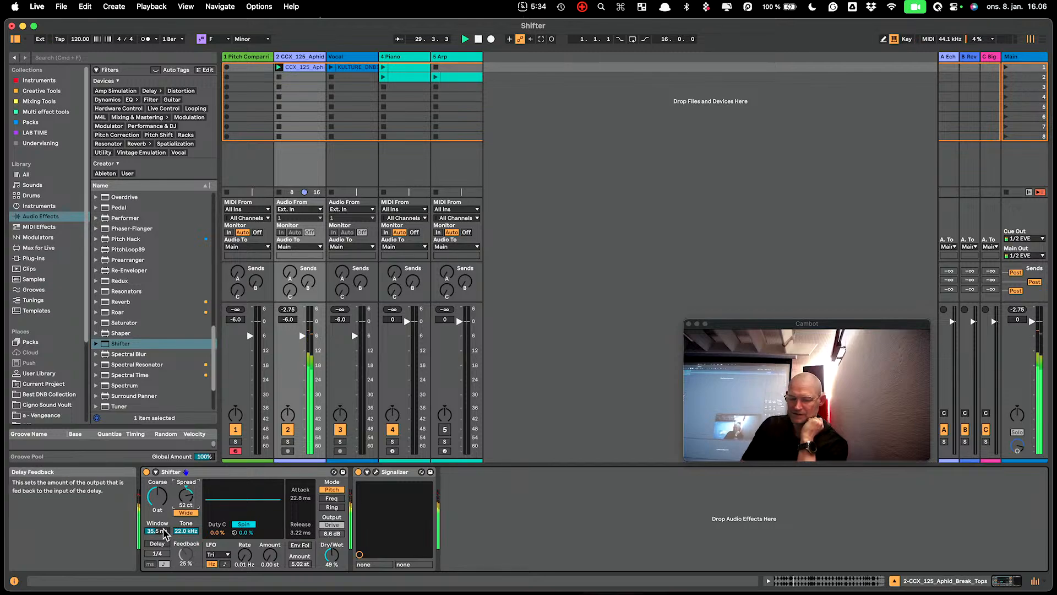
# - Try the drum track's Shifter with 100 ct Spread, and return to 0 ct with a 75.7 ms window and 100% Dry/Wet
pyautogui.moveTo(156, 530); pyautogui.dragTo(157, 540)
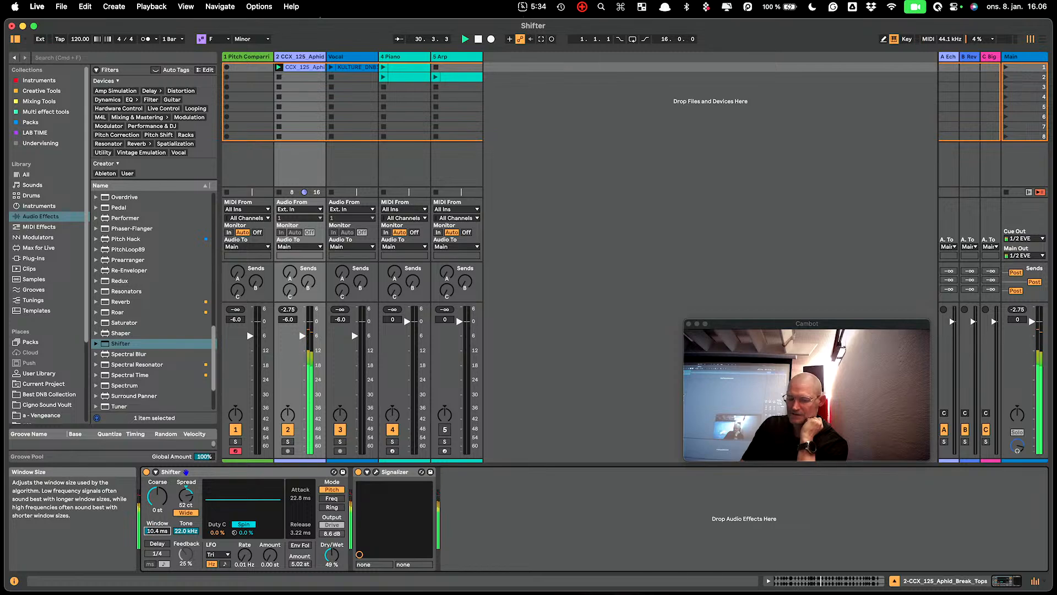
pyautogui.moveTo(186, 499); pyautogui.dragTo(186, 480)
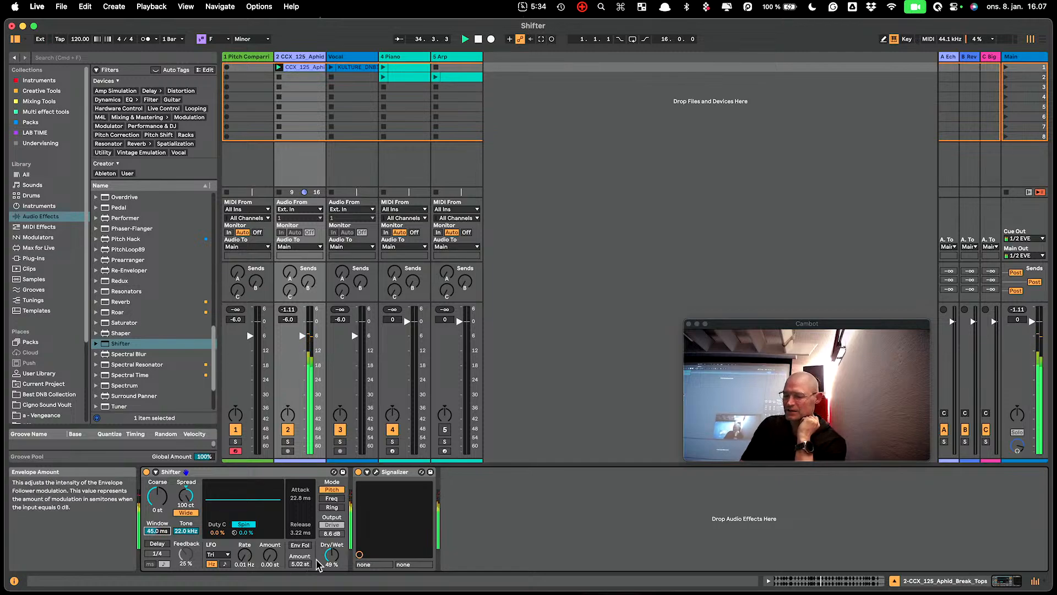
pyautogui.doubleClick(331, 554)
pyautogui.moveTo(158, 533); pyautogui.dragTo(158, 561)
pyautogui.moveTo(186, 497); pyautogui.dragTo(155, 527)
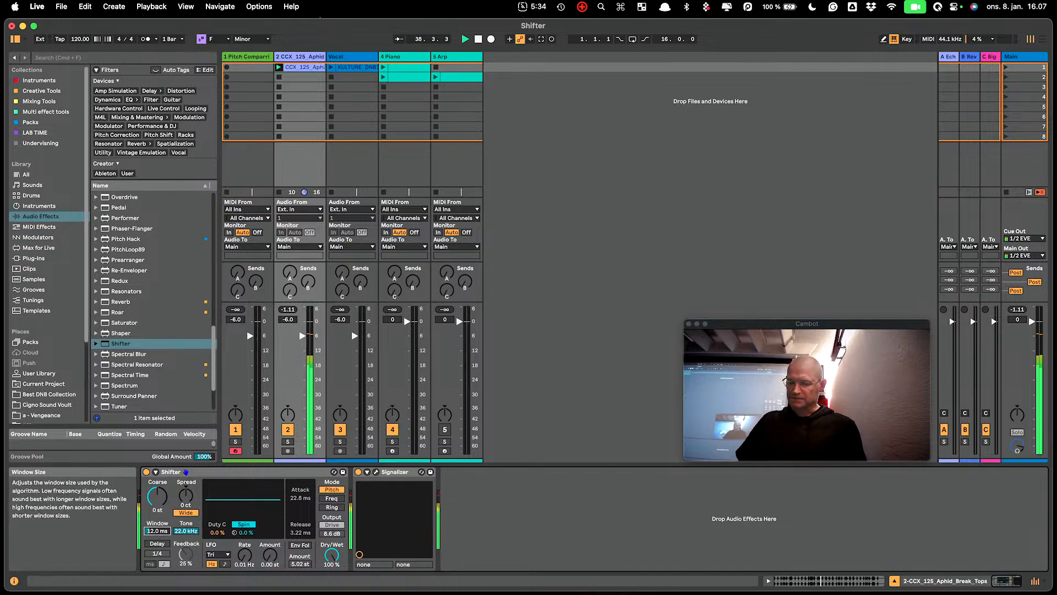
# - Set the drum track's Shifter to a 426 Hz Tone, a 34.1 ms window, 64% Dry/Wet and 21 ct Spread
pyautogui.click(185, 530)
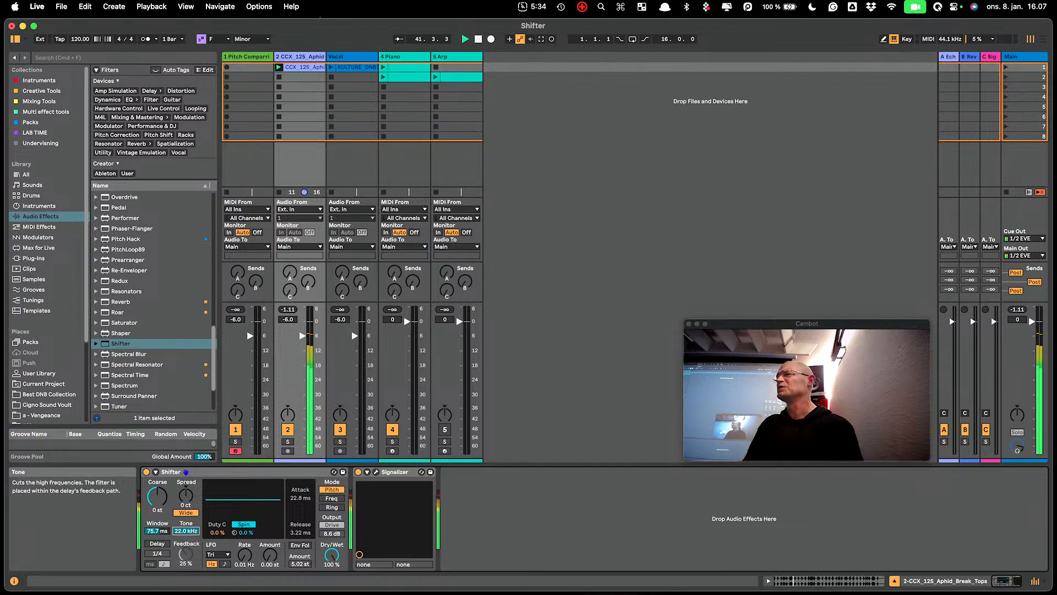
pyautogui.moveTo(186, 530); pyautogui.dragTo(186, 537)
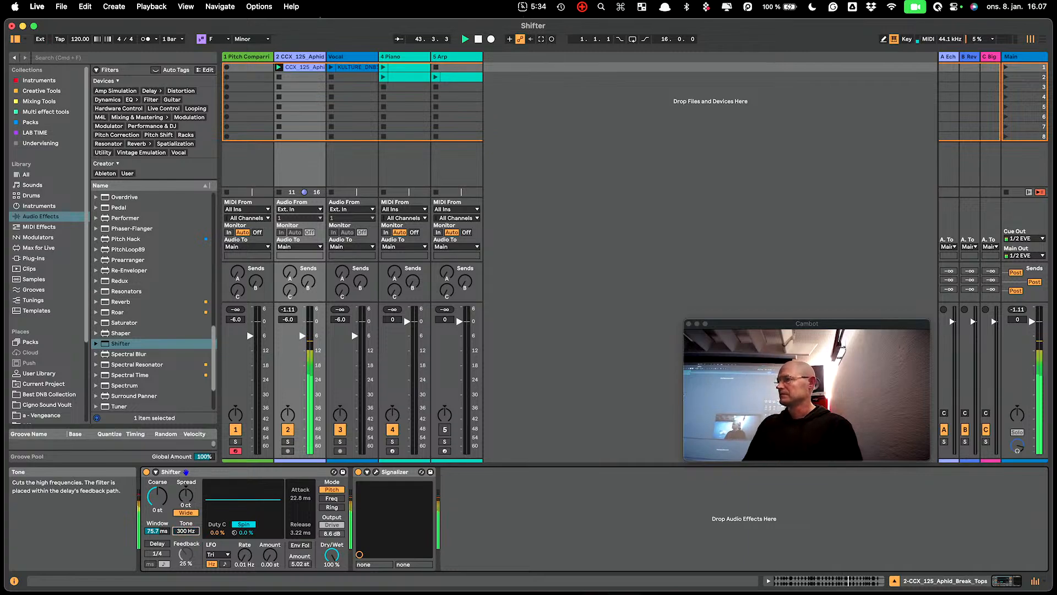
pyautogui.moveTo(331, 555); pyautogui.dragTo(331, 558)
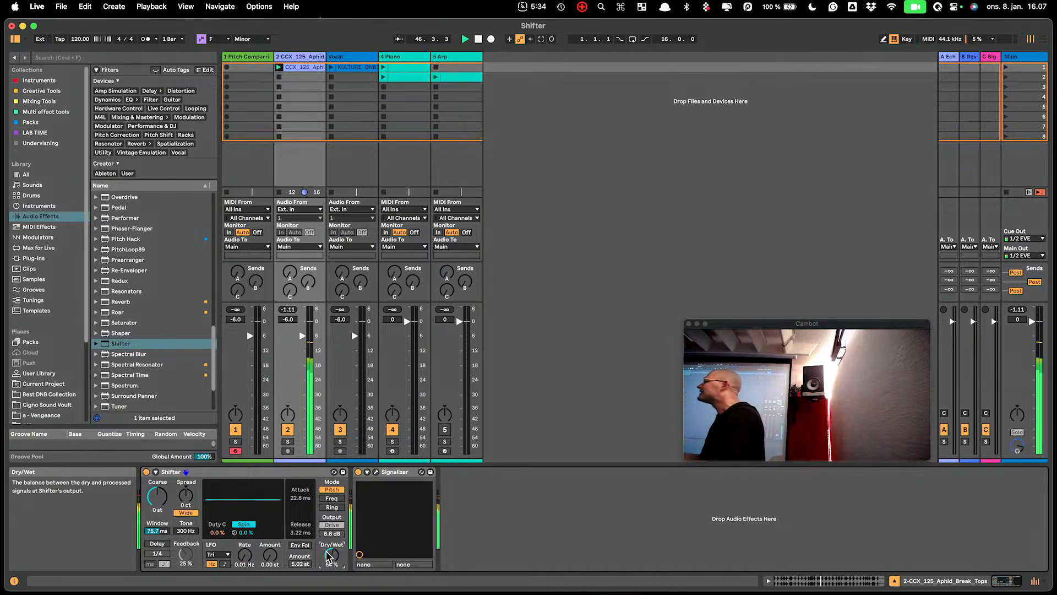
pyautogui.moveTo(157, 531); pyautogui.dragTo(156, 537)
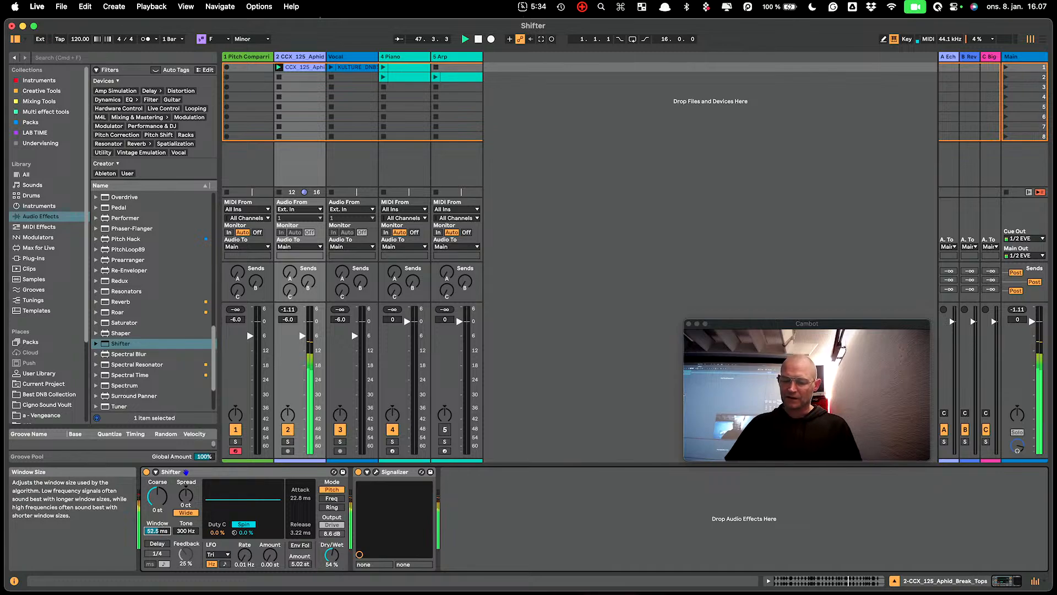
pyautogui.click(331, 555)
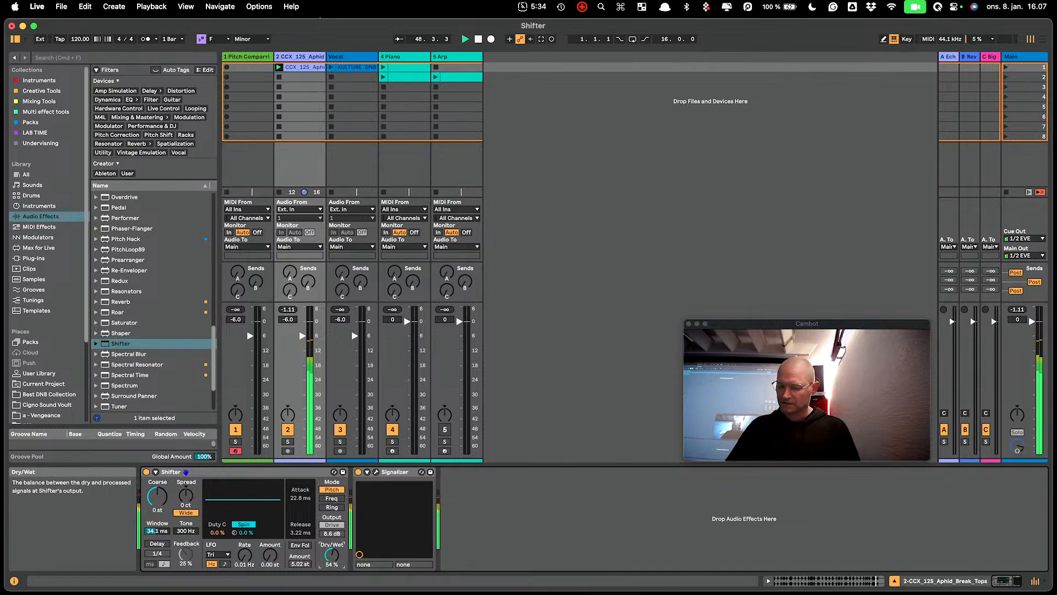
pyautogui.moveTo(181, 498); pyautogui.dragTo(182, 485)
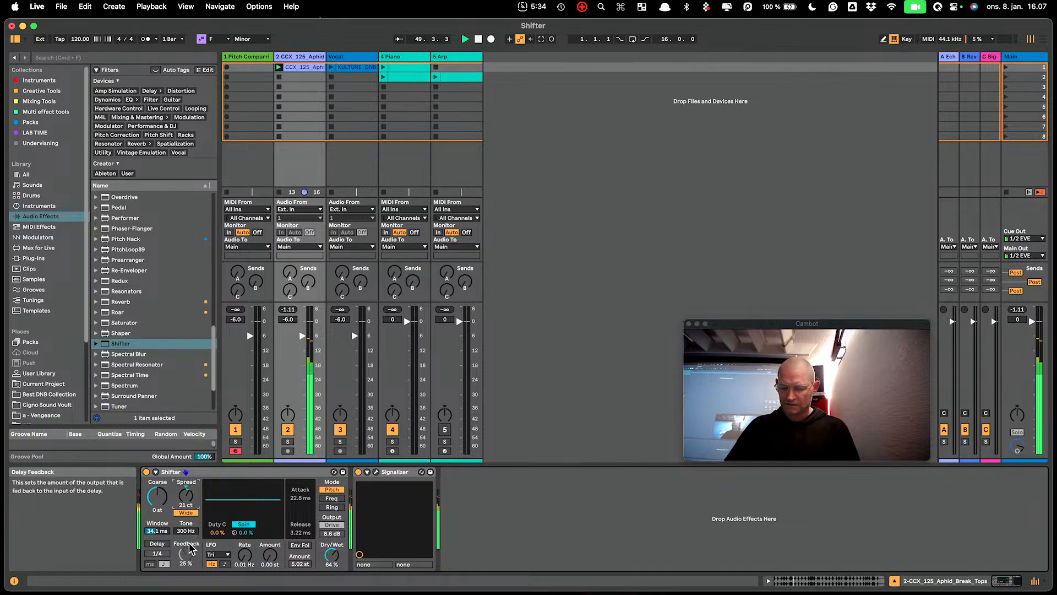
pyautogui.moveTo(185, 530); pyautogui.dragTo(185, 543)
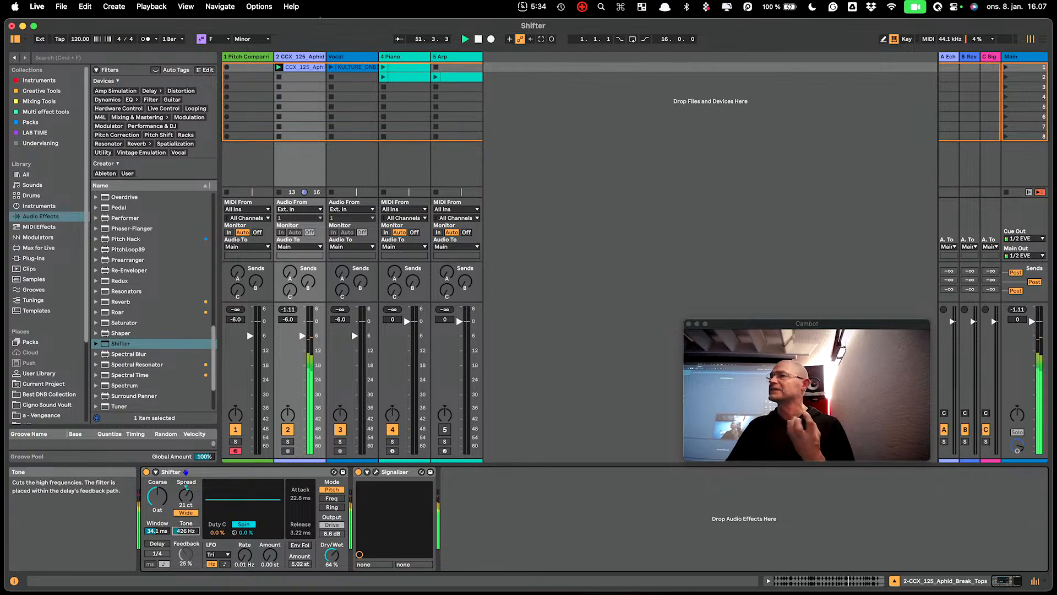
# - Restore the drum track's Shifter to an 84 ms window, 22.0 kHz Tone, 3 ct Spread and 100% Dry/Wet
pyautogui.doubleClick(162, 531)
pyautogui.doubleClick(190, 530)
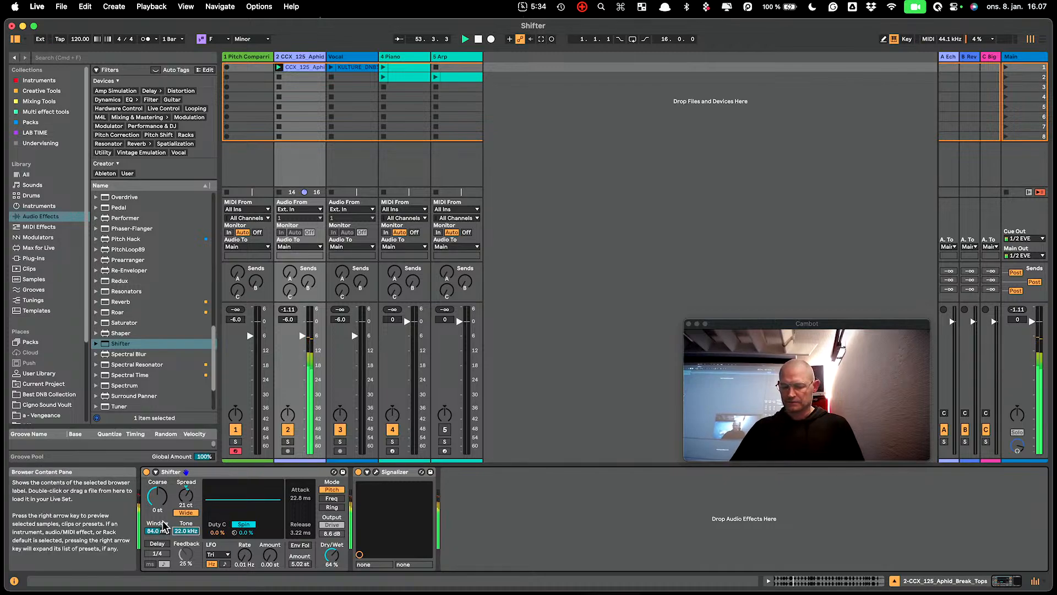
pyautogui.doubleClick(190, 496)
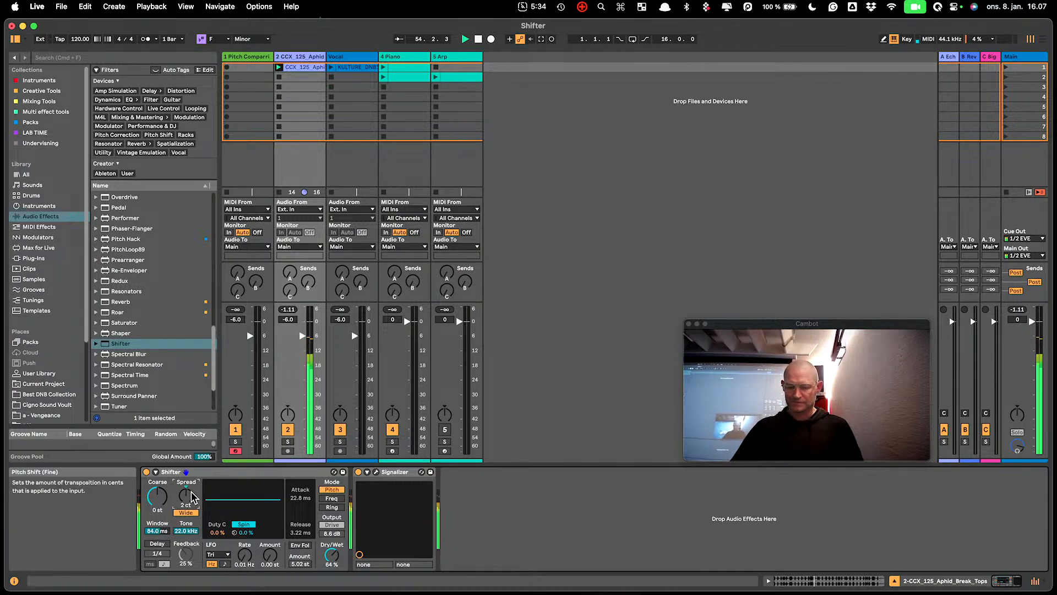
pyautogui.doubleClick(334, 557)
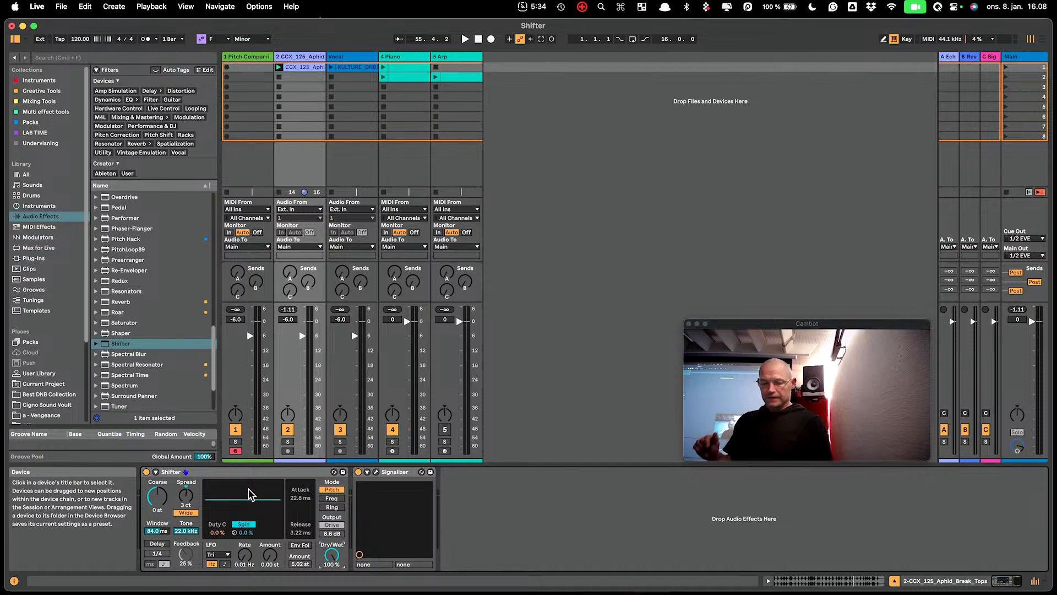
# - Play the Vocal track's clip, enable Wide on that track's Shifter and relaunch the clip
pyautogui.click(346, 58)
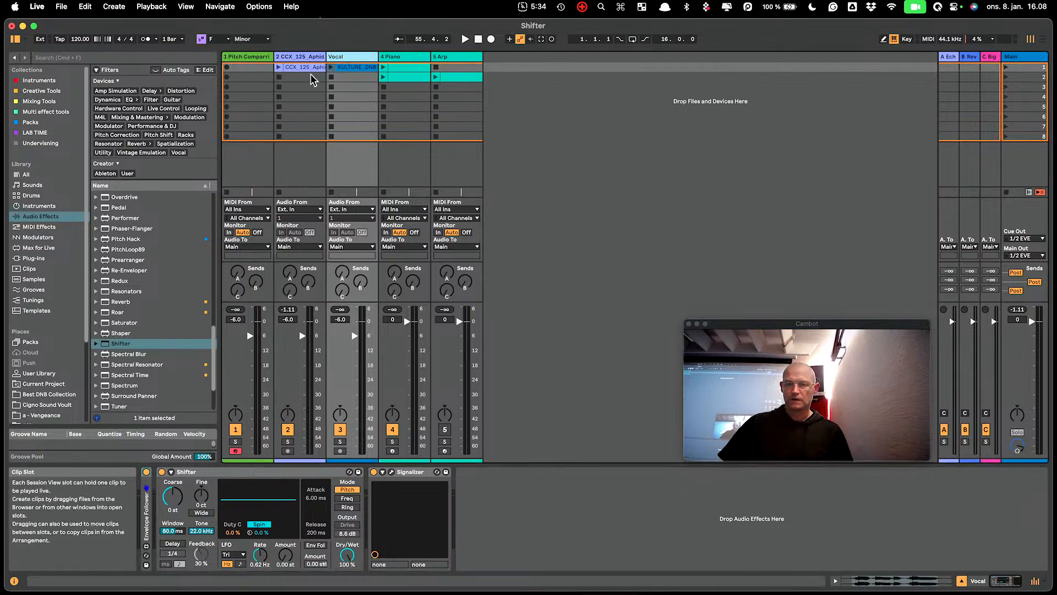
pyautogui.click(330, 67)
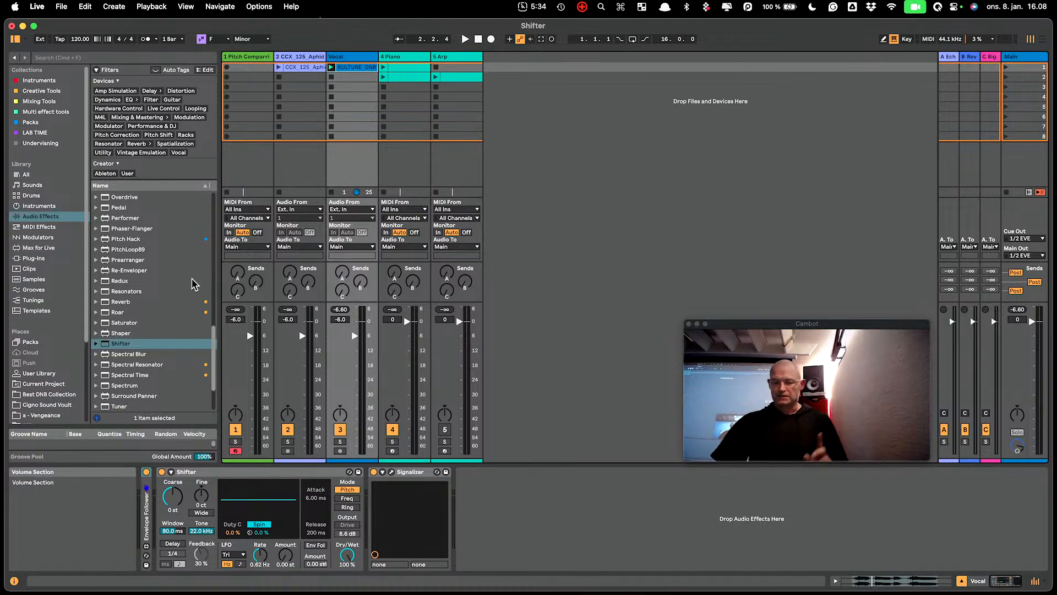
pyautogui.click(207, 513)
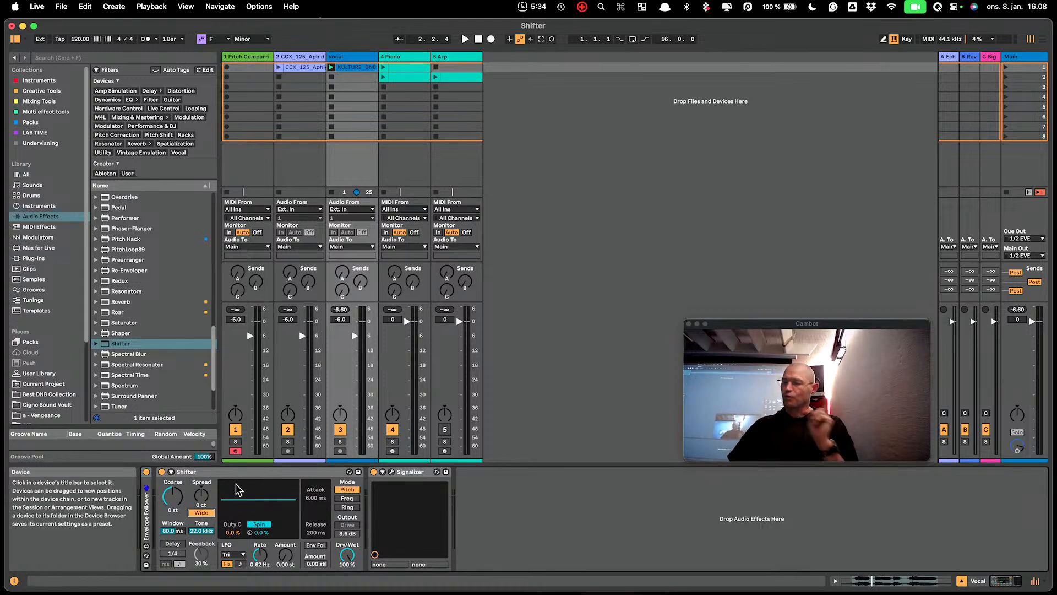
pyautogui.click(331, 68)
# - Sweep the vocal Shifter's Spread up to 100 ct, settle on 22 ct and try shifting Coarse
pyautogui.moveTo(201, 495); pyautogui.dragTo(201, 489)
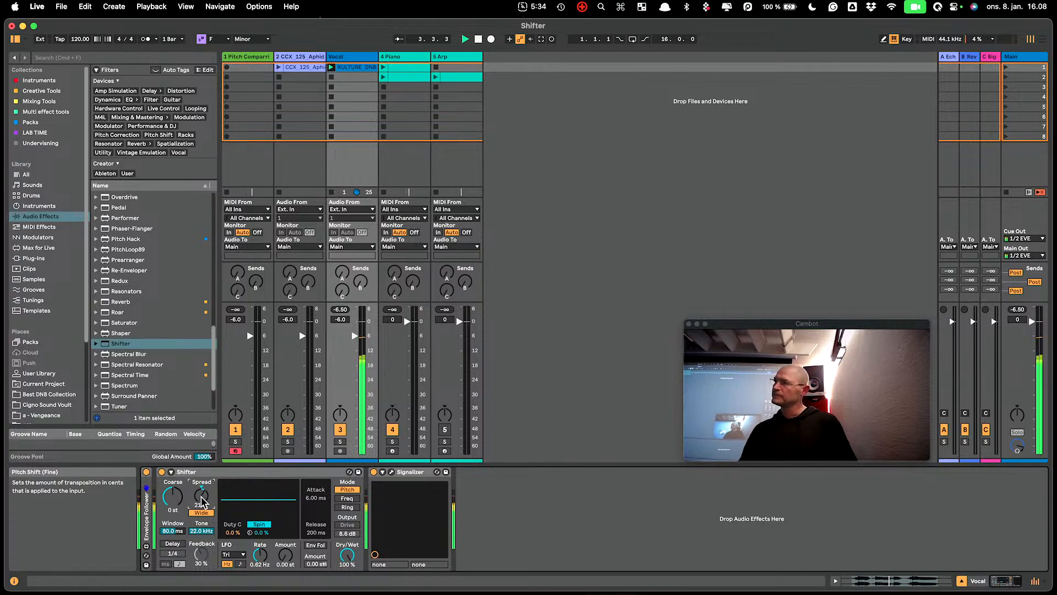
pyautogui.moveTo(201, 496); pyautogui.dragTo(202, 495)
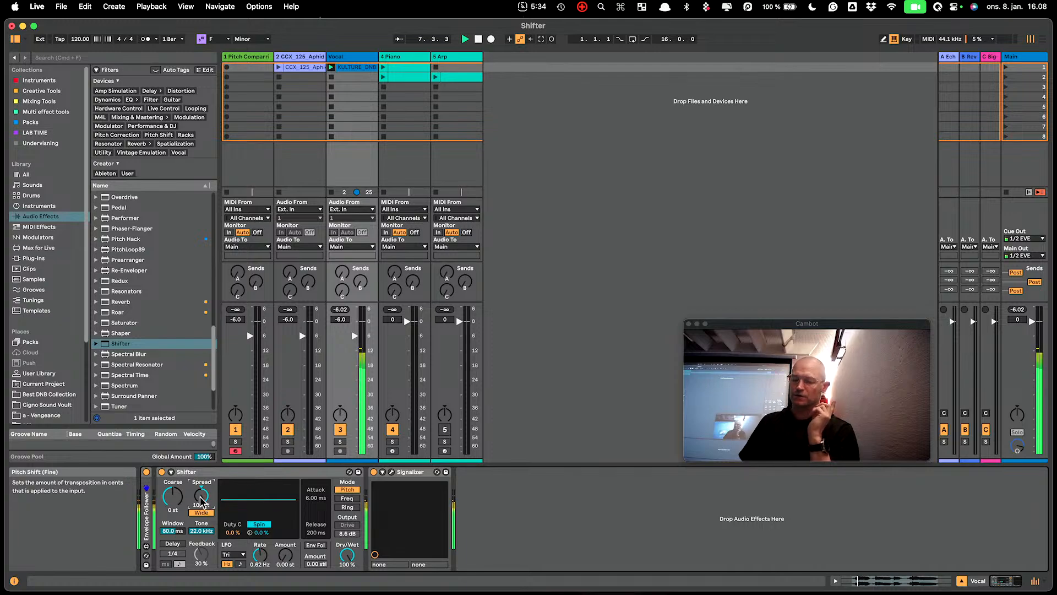
pyautogui.moveTo(202, 495); pyautogui.dragTo(202, 497)
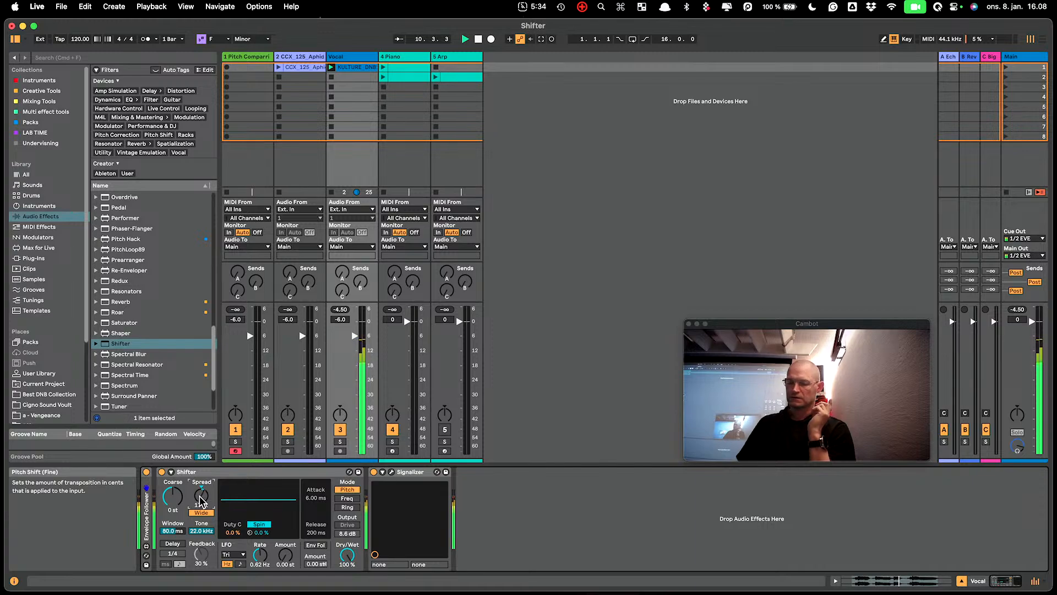
pyautogui.moveTo(202, 499); pyautogui.dragTo(201, 500)
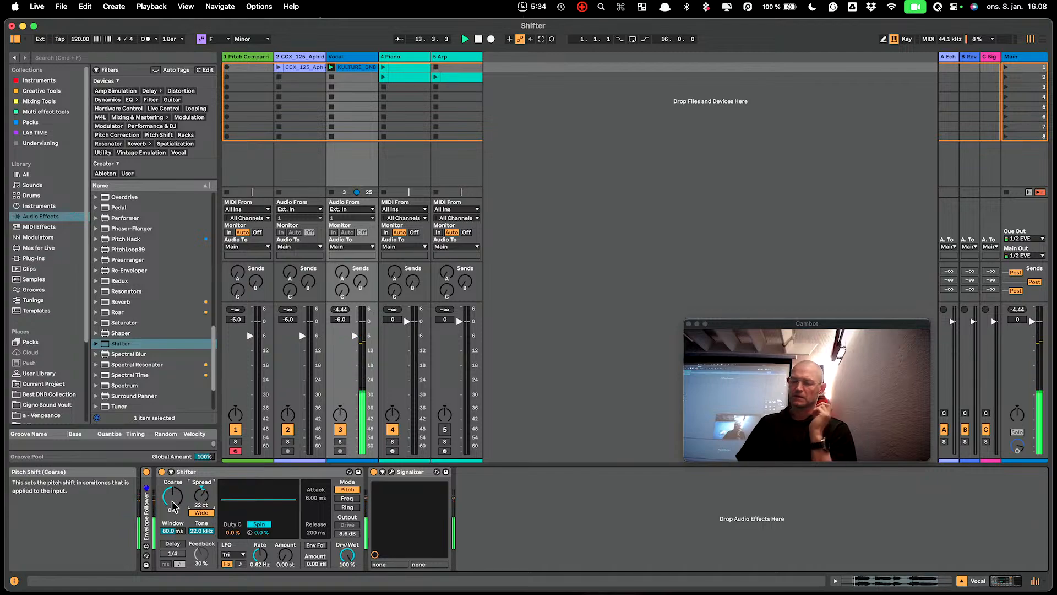
pyautogui.moveTo(176, 497); pyautogui.dragTo(175, 499)
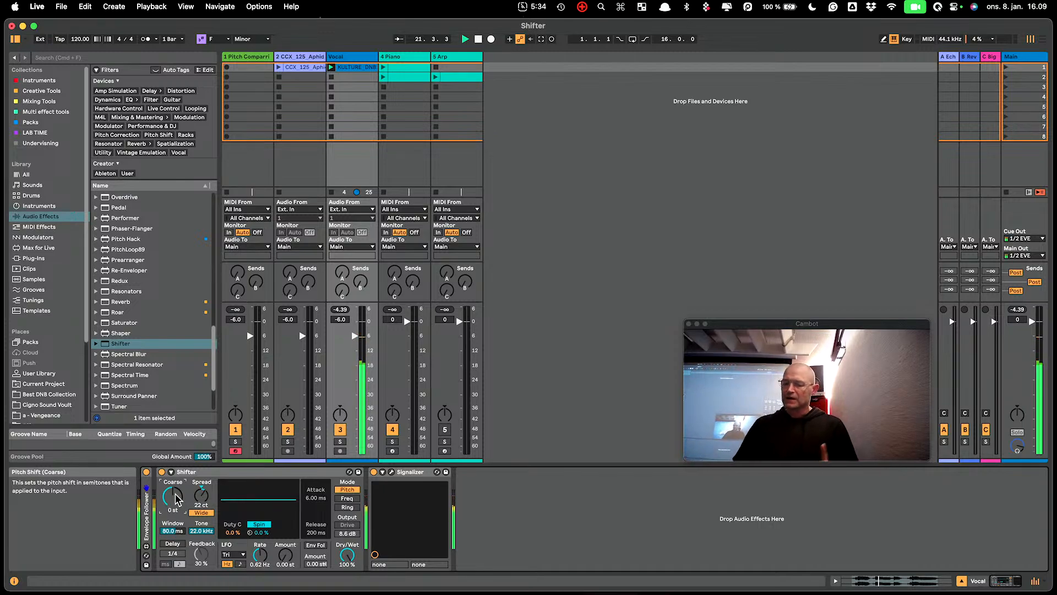
# - Reset the vocal Shifter's Coarse to 0 st and Spread to 0 ct, and restart playback
pyautogui.doubleClick(175, 495)
pyautogui.doubleClick(201, 495)
pyautogui.press('space')
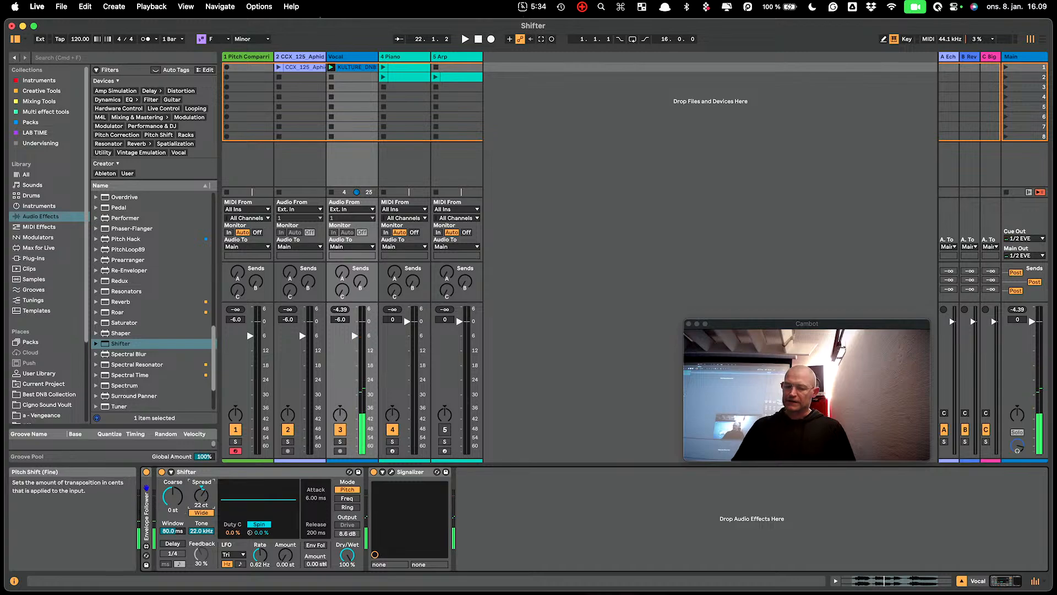
pyautogui.press('space')
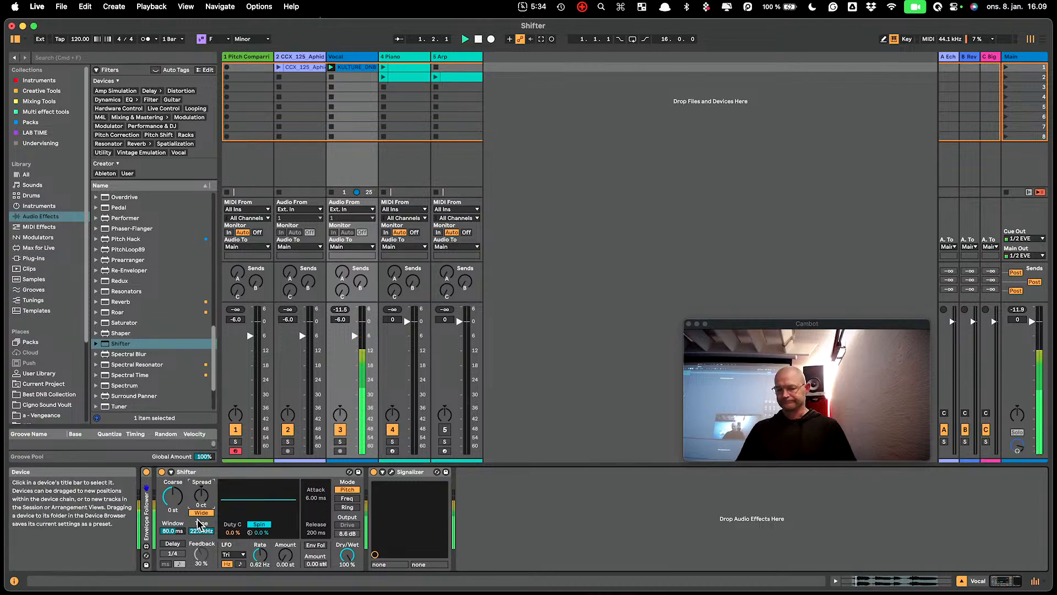
# - Set the vocal Shifter to a 113 ms window and 66% Dry/Wet, and try 1 st Coarse before resetting it to 0 st
pyautogui.moveTo(175, 532); pyautogui.dragTo(175, 512)
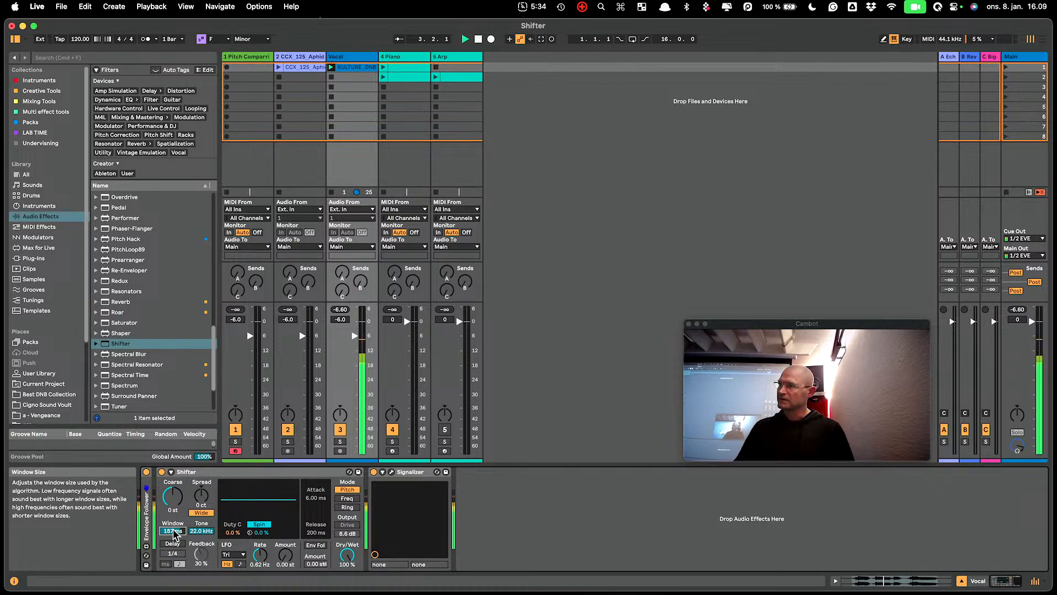
pyautogui.moveTo(347, 555); pyautogui.dragTo(347, 567)
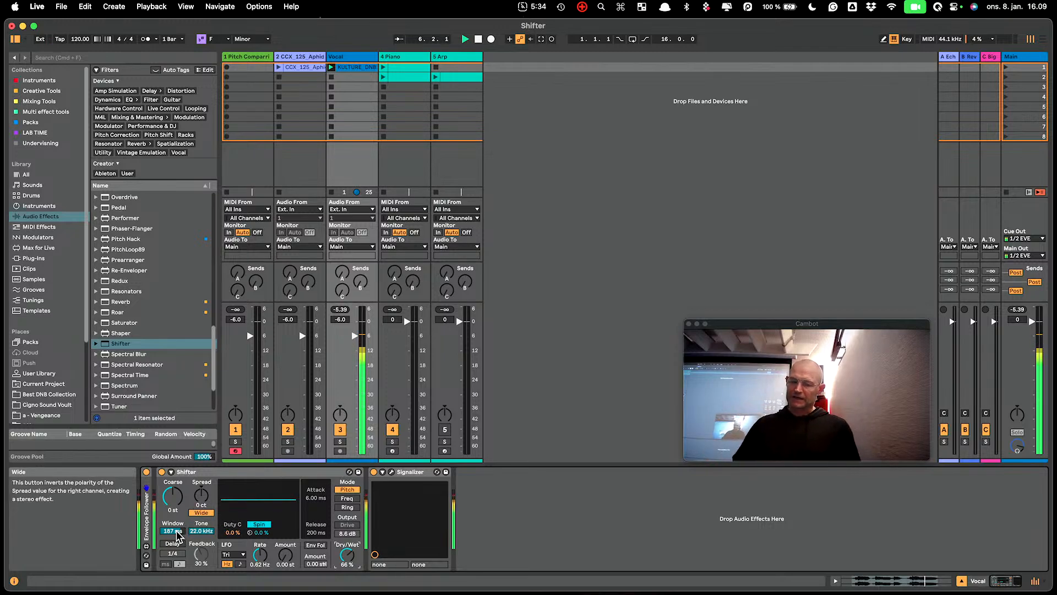
pyautogui.moveTo(172, 531); pyautogui.dragTo(172, 528)
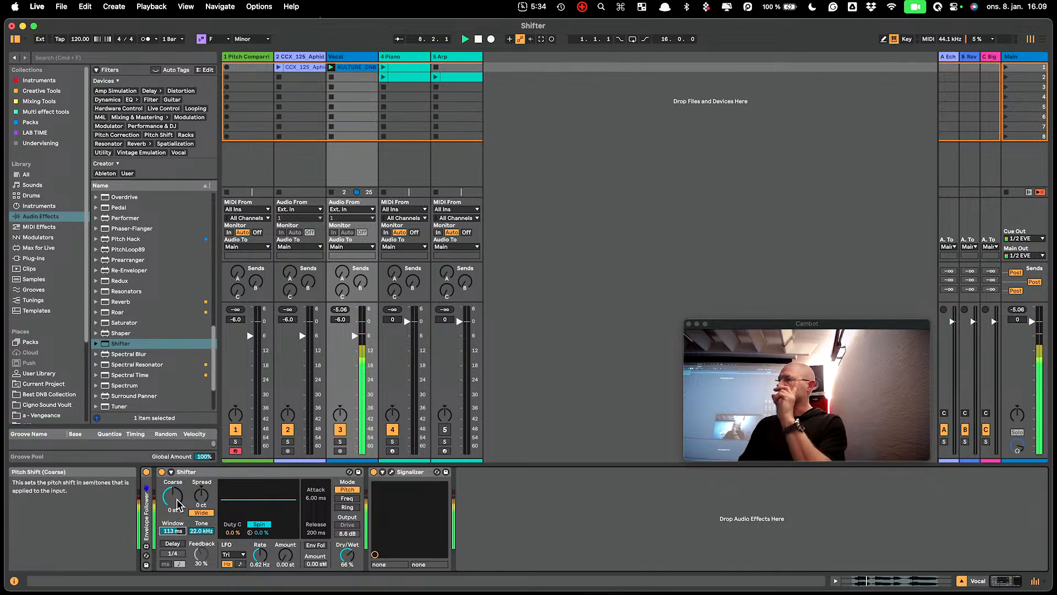
pyautogui.moveTo(176, 499); pyautogui.dragTo(177, 499)
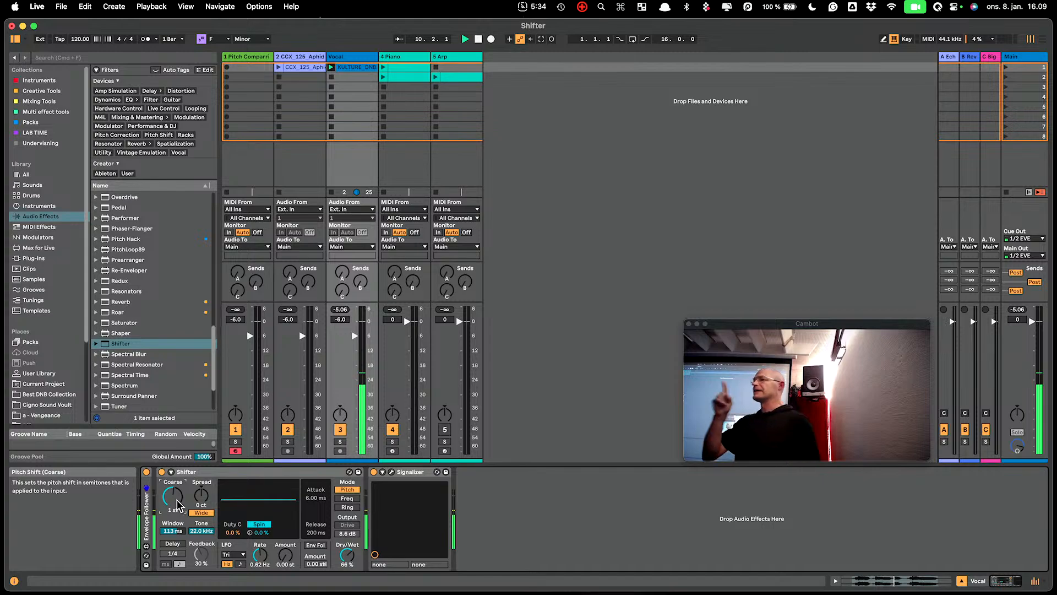
pyautogui.doubleClick(168, 494)
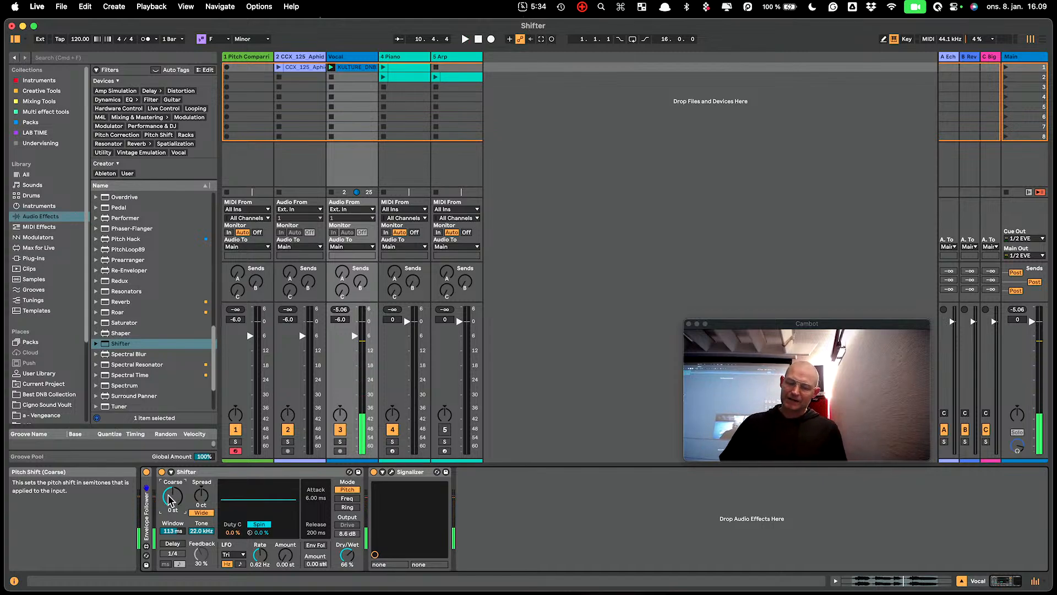
# - Reset the vocal Shifter's window size to 80 ms and turn on its 1/4 Delay
pyautogui.click(198, 491)
pyautogui.moveTo(171, 530); pyautogui.dragTo(170, 550)
pyautogui.click(172, 543)
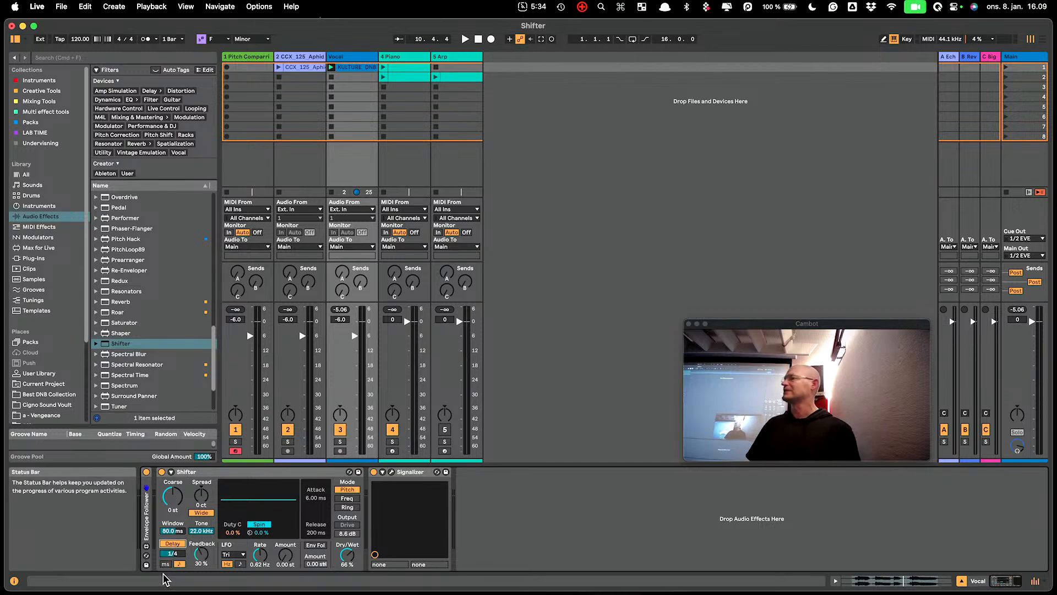
# - Play the vocal through the Delay, lower the Feedback to 16% and stop playback
pyautogui.press('space')
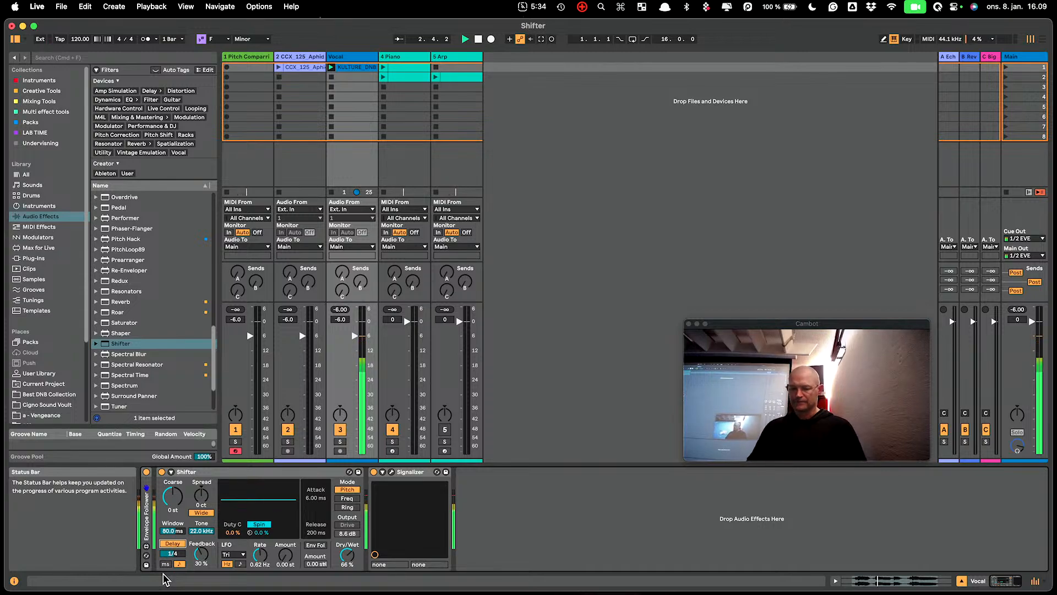
pyautogui.moveTo(201, 554); pyautogui.dragTo(202, 555)
pyautogui.press('space')
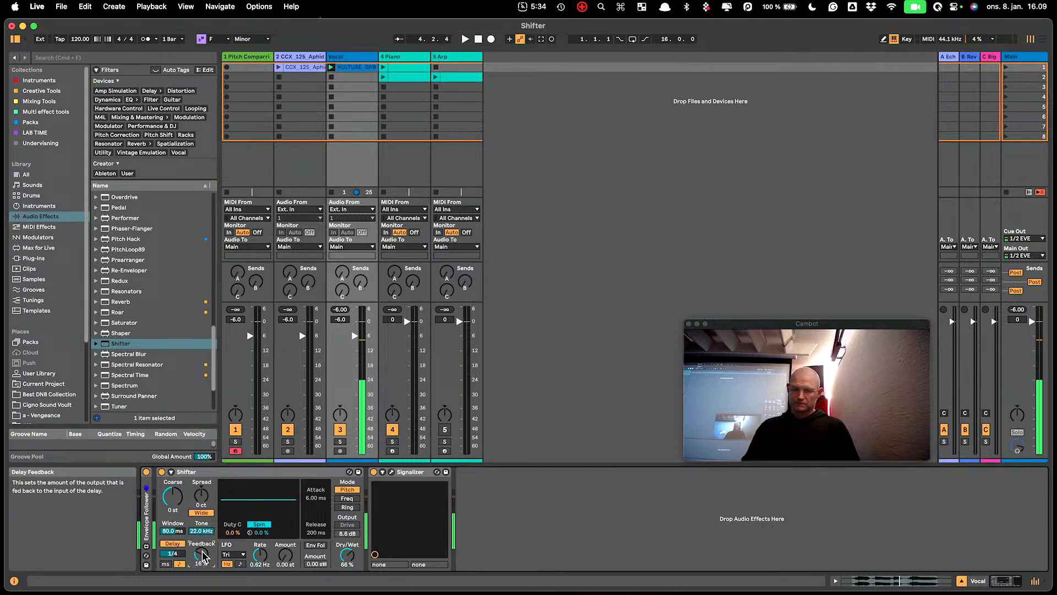
# - Play the delayed vocal with 36% Feedback at 1 st and 5 st Coarse, and reset Coarse to 0 st
pyautogui.moveTo(174, 498); pyautogui.dragTo(175, 500)
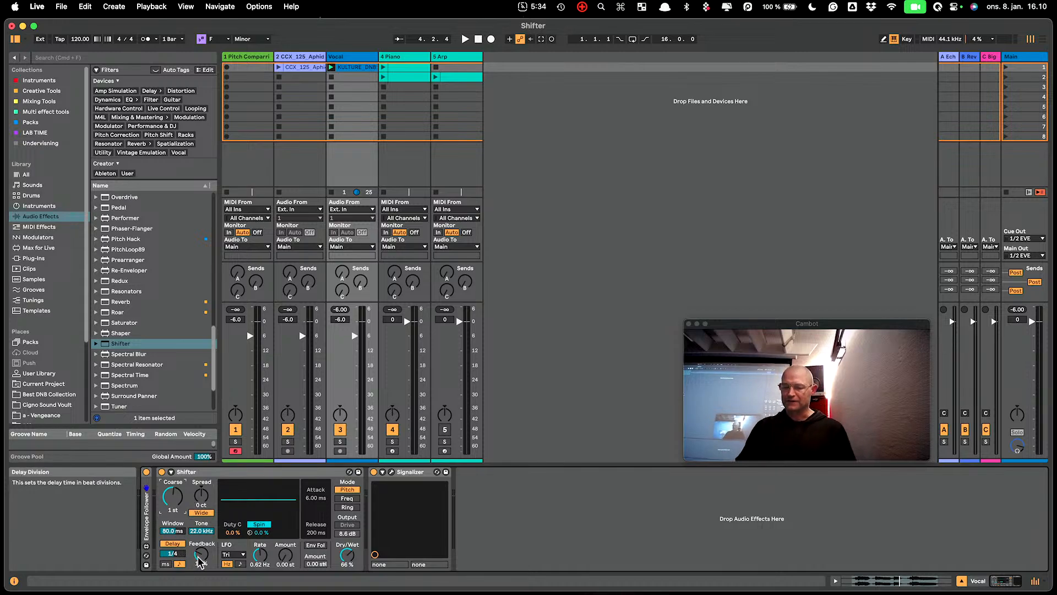
pyautogui.press('space')
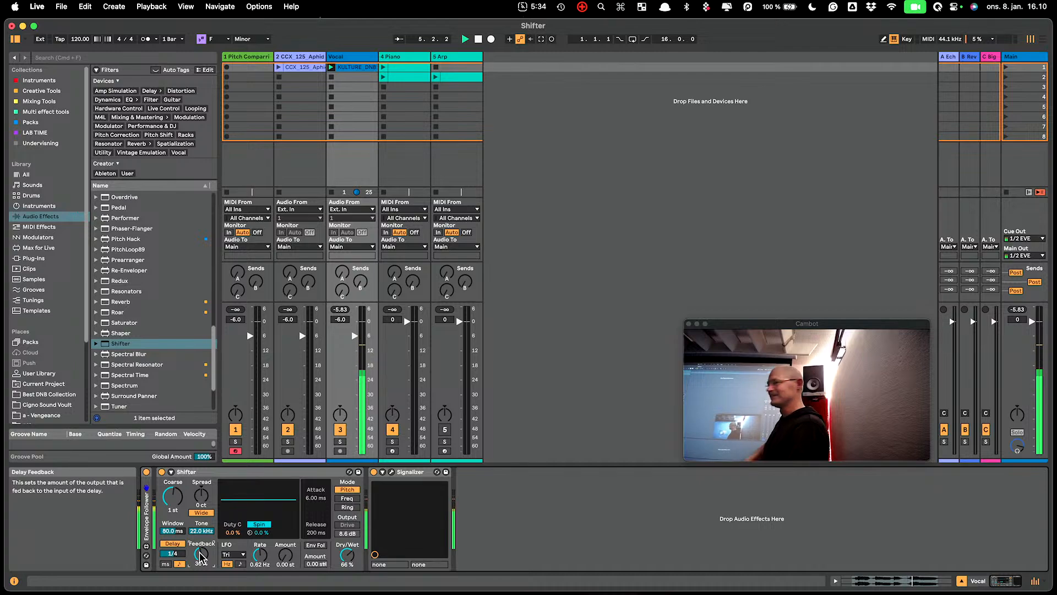
pyautogui.moveTo(175, 499); pyautogui.dragTo(175, 497)
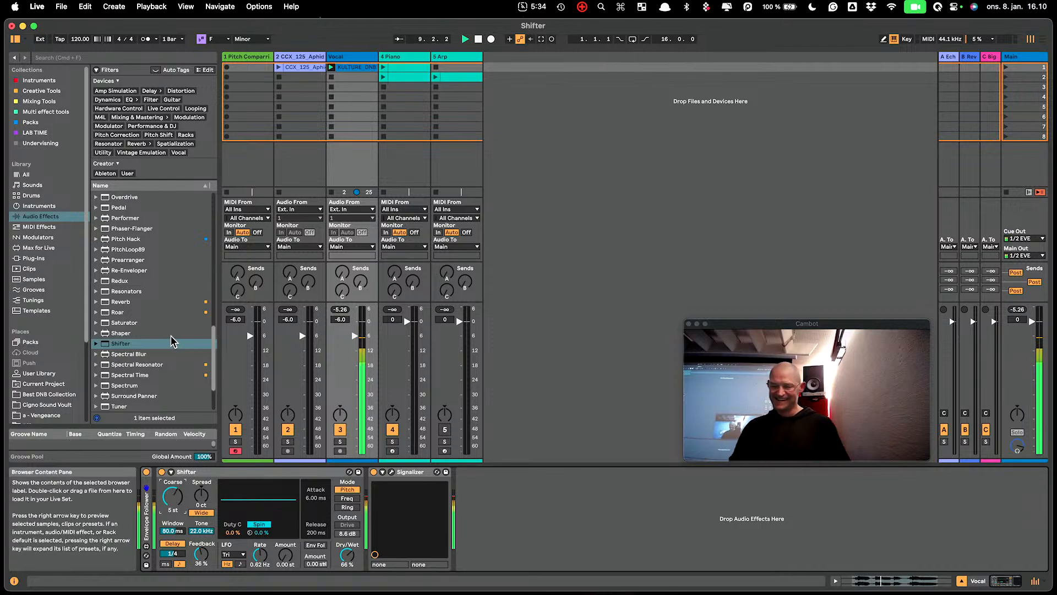
pyautogui.doubleClick(171, 500)
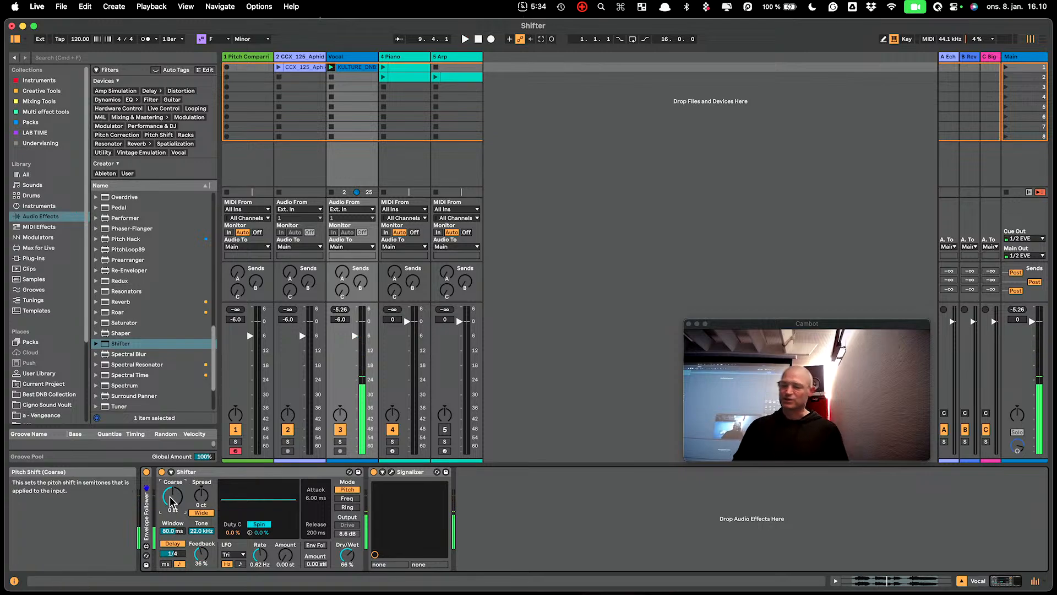
# - Play the vocal with Shifter's Spread at 21 ct, with the Delay off and on
pyautogui.moveTo(200, 499); pyautogui.dragTo(200, 492)
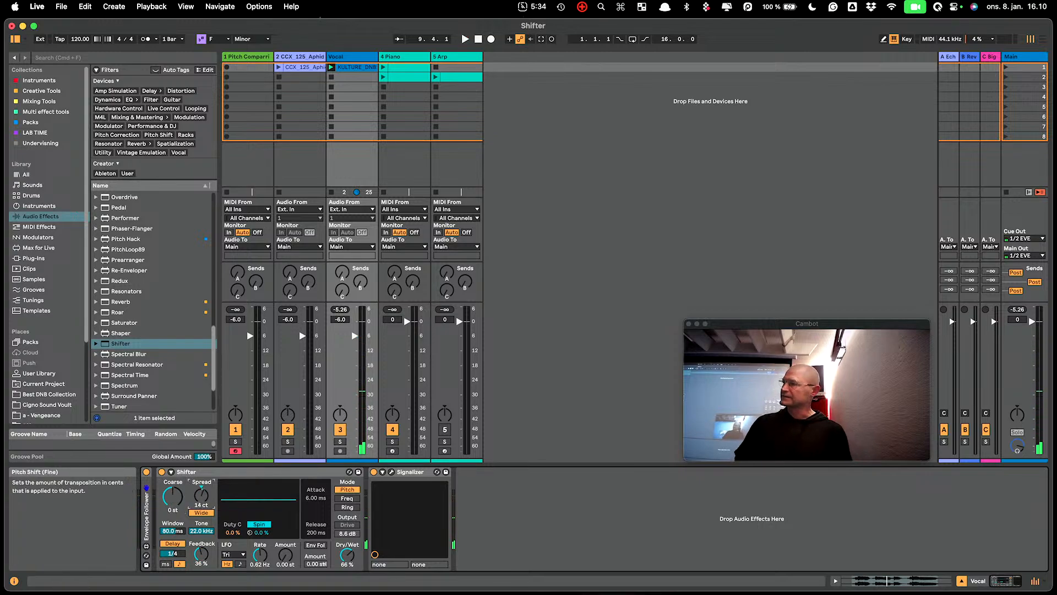
pyautogui.click(179, 543)
pyautogui.press('space')
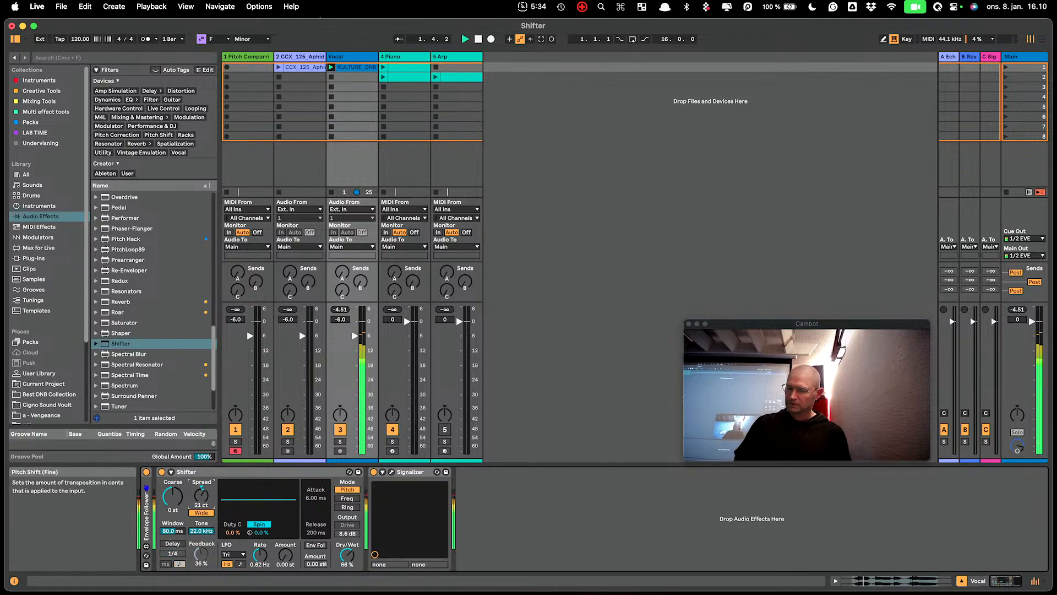
pyautogui.moveTo(200, 492); pyautogui.dragTo(200, 488)
pyautogui.click(174, 544)
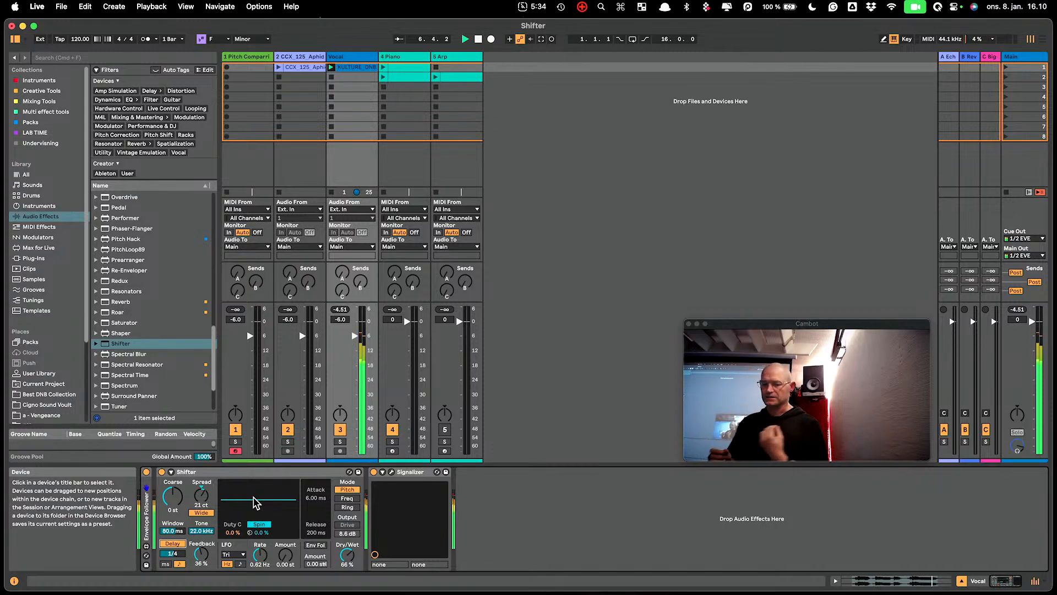
# - Stop playback, reset the vocal Shifter's Spread to 0 ct and turn off its Delay
pyautogui.click(201, 487)
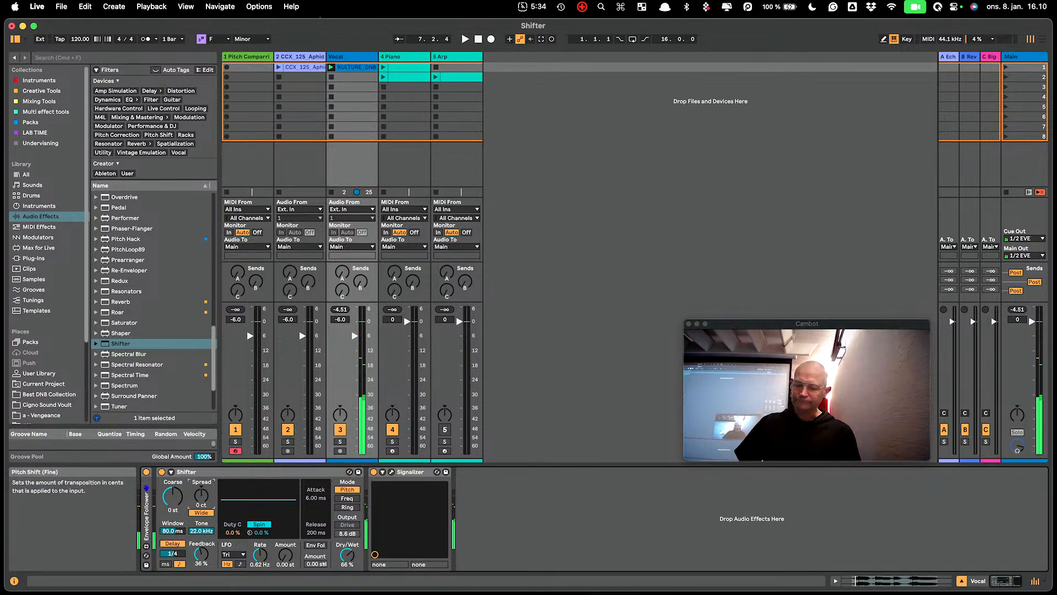
pyautogui.click(169, 500)
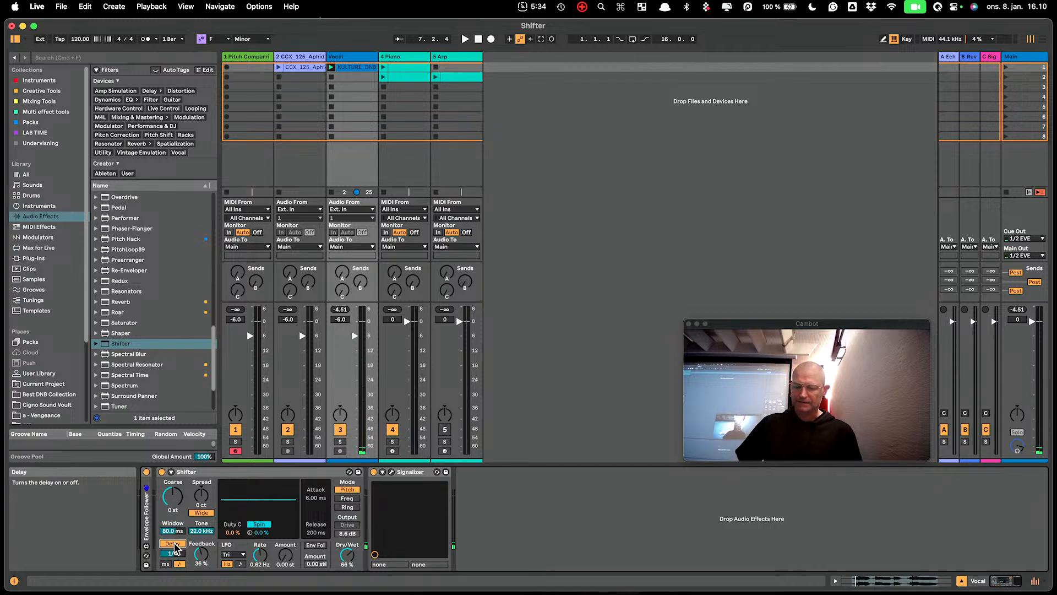
pyautogui.click(168, 544)
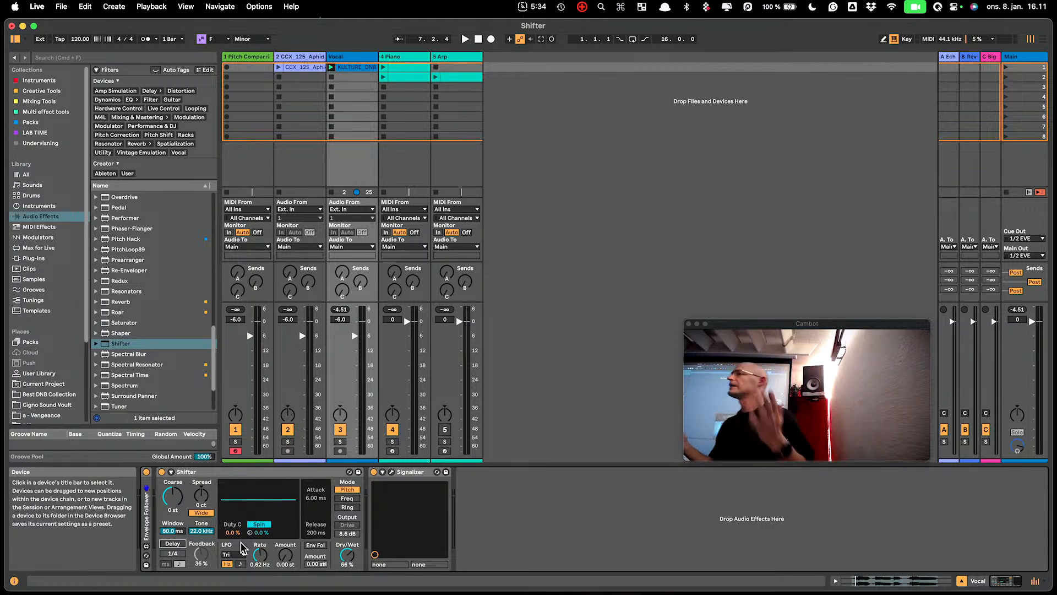
# - Launch the first piano clip, stop the vocal clip and play the 4 Piano track on its own
pyautogui.press('space')
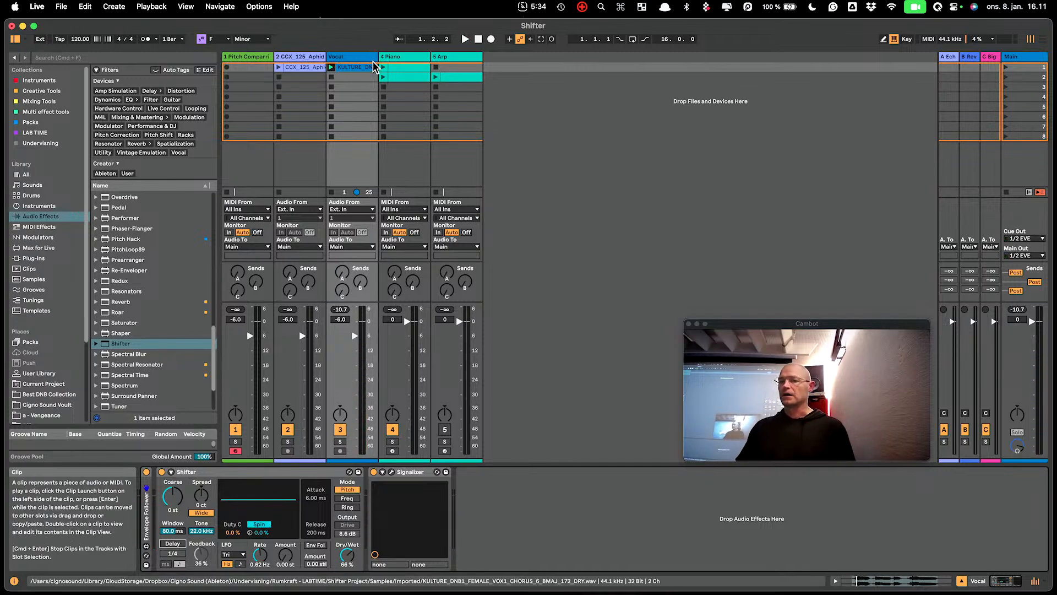
pyautogui.click(384, 67)
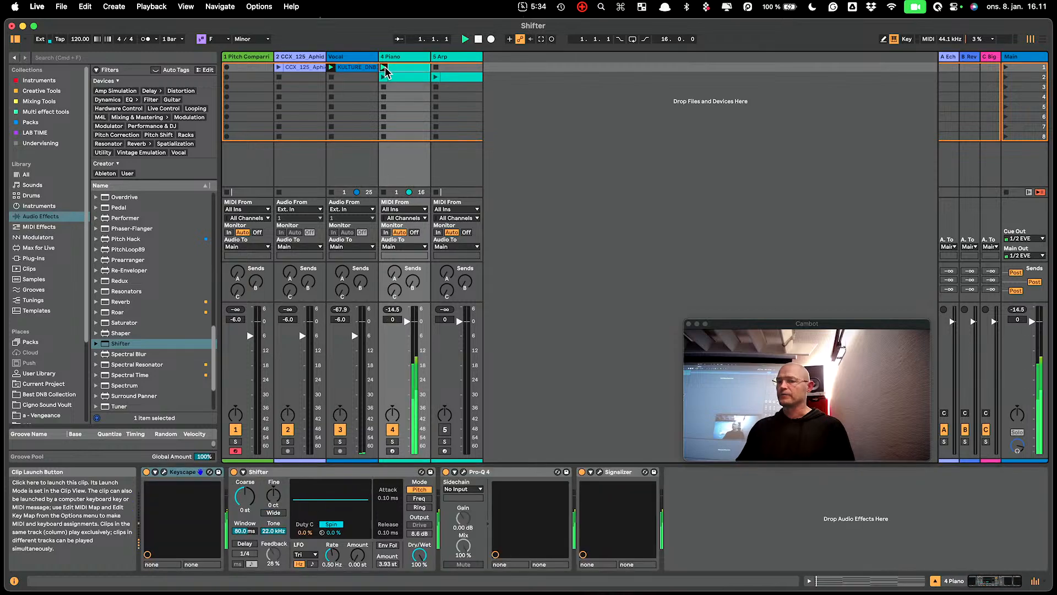
pyautogui.click(331, 87)
pyautogui.click(412, 57)
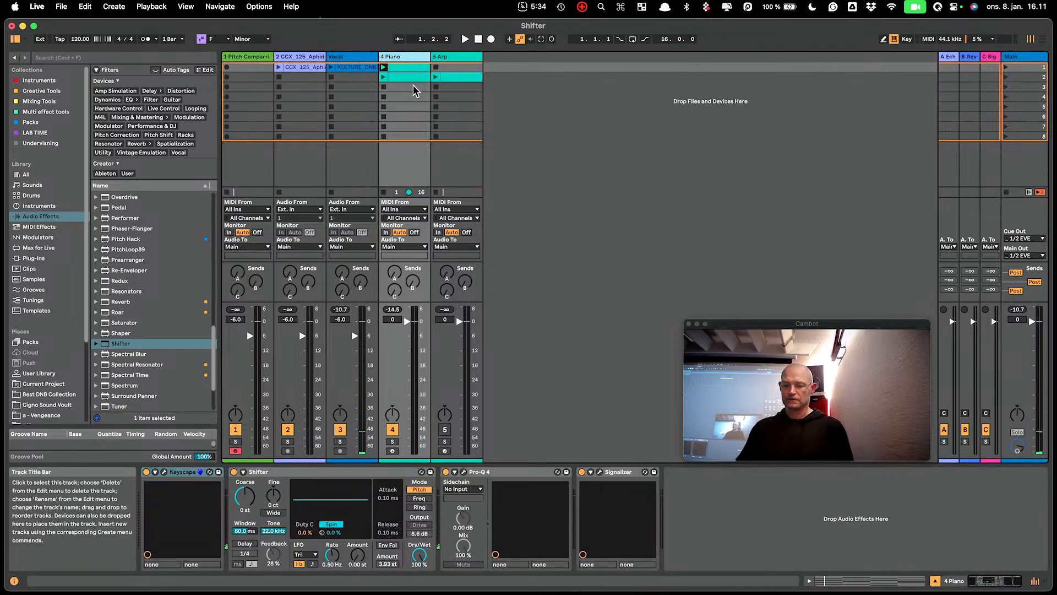
pyautogui.press('space')
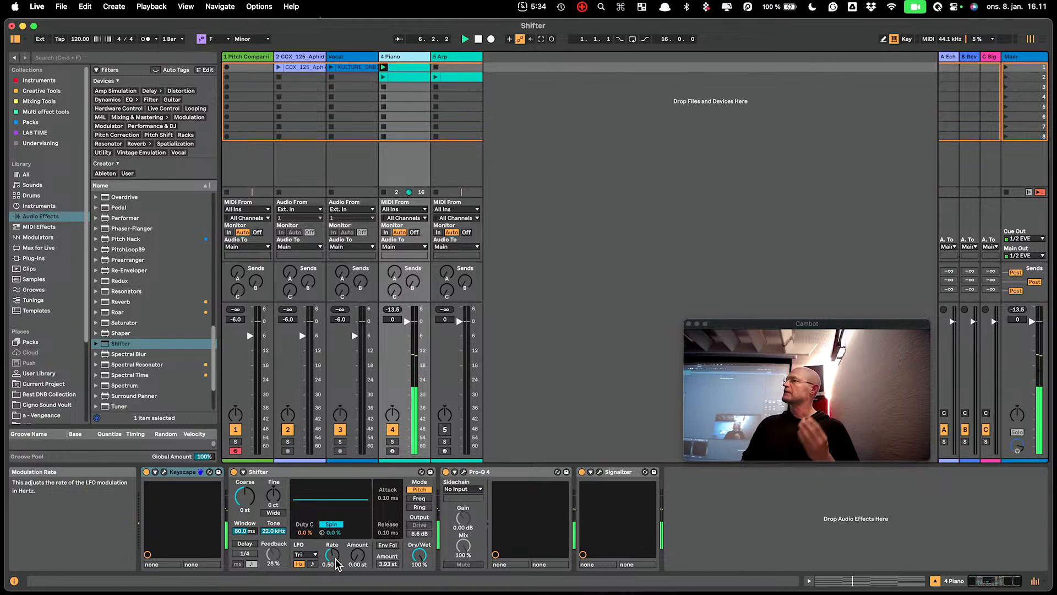
# - Set the piano Shifter's LFO to 3.58 Hz and 0.29 st, turn on its 1/4 Delay and set Fine to 13 ct
pyautogui.moveTo(367, 562); pyautogui.dragTo(361, 550)
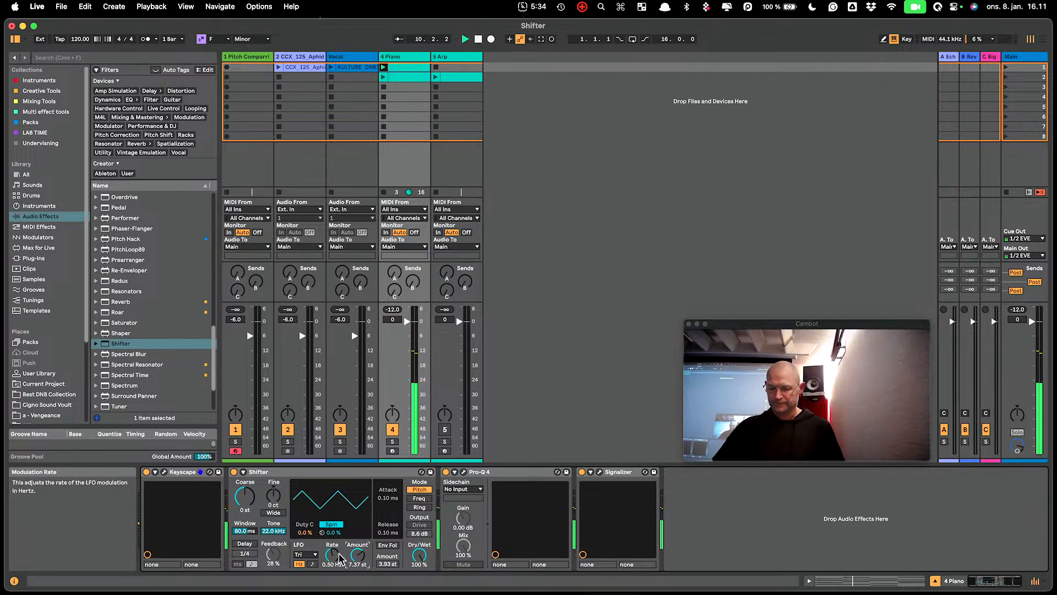
pyautogui.moveTo(332, 554); pyautogui.dragTo(332, 523)
pyautogui.moveTo(352, 565); pyautogui.dragTo(353, 579)
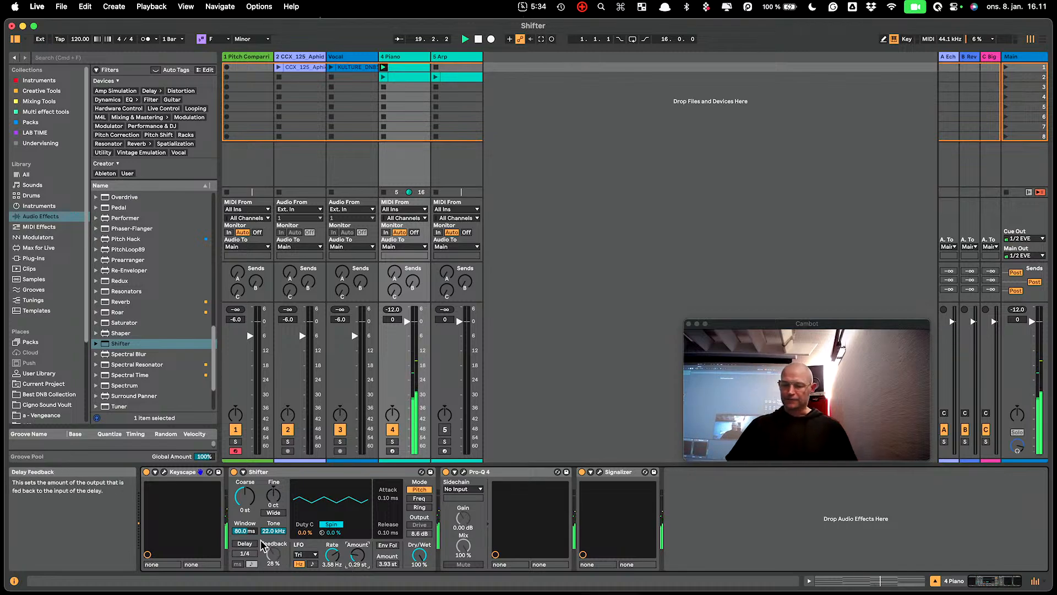
pyautogui.click(244, 544)
pyautogui.moveTo(272, 496); pyautogui.dragTo(272, 488)
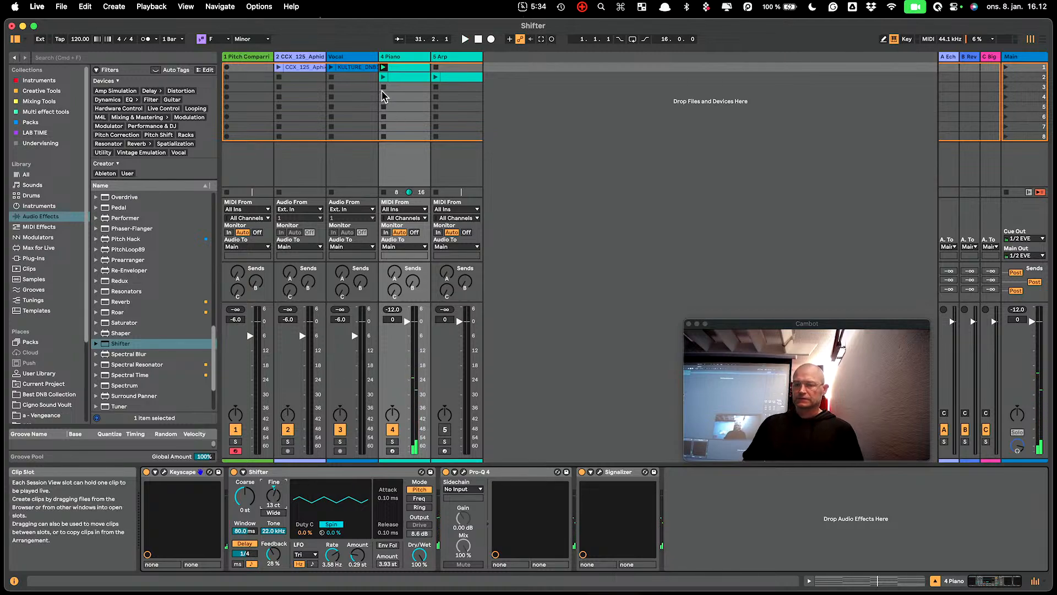
# - Play notes an octave higher on the pitch comparison track and set its Shifter LFO to 2.73 Hz and 0.39 st
pyautogui.click(242, 53)
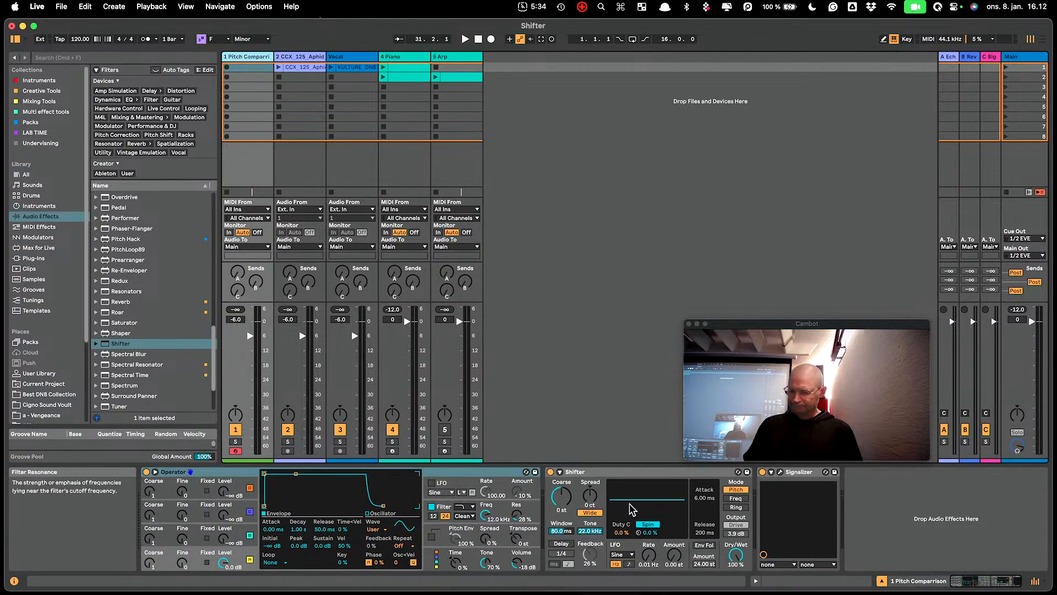
pyautogui.press('a')
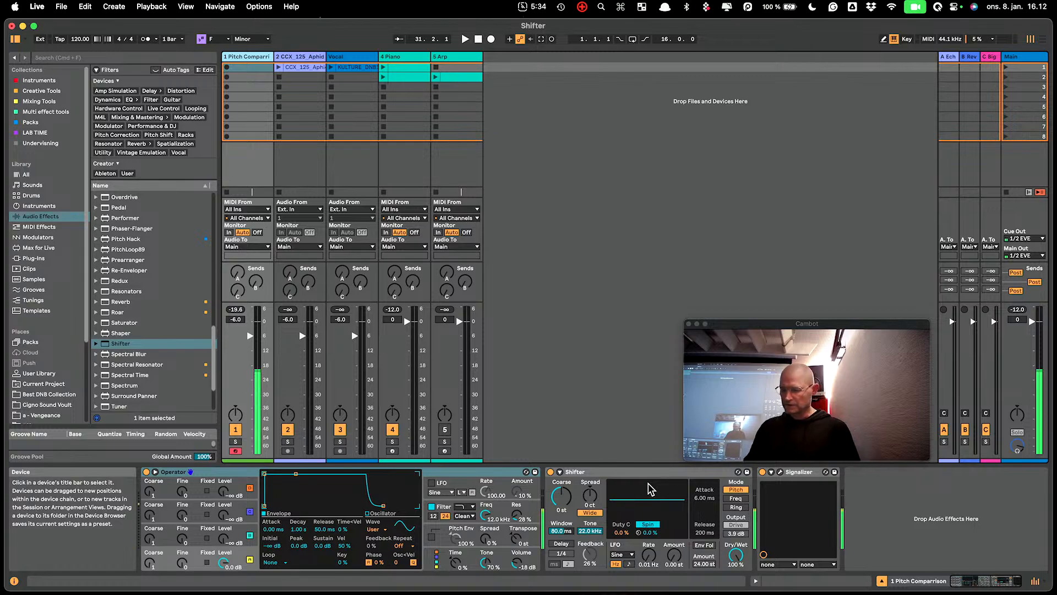
pyautogui.press('x')
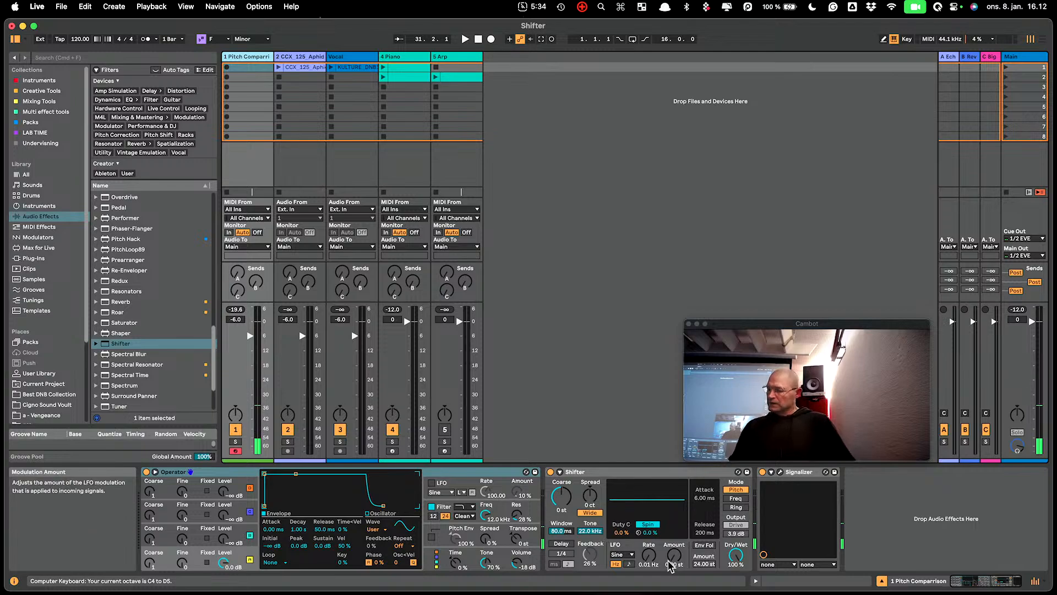
pyautogui.moveTo(648, 555); pyautogui.dragTo(668, 552)
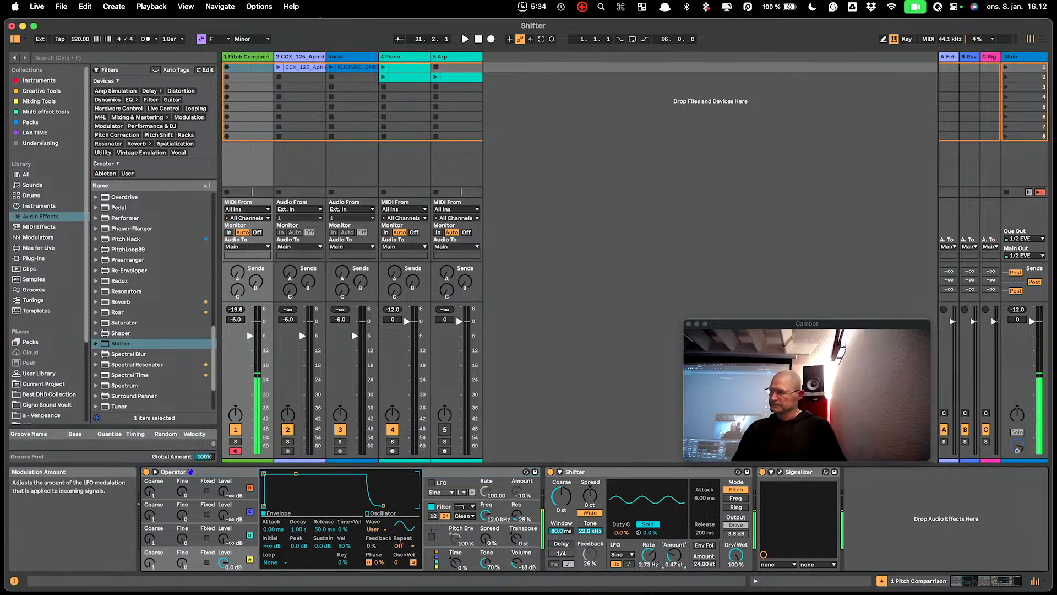
# - Browse the LFO waveform options, keep Sine and raise the LFO Amount to 24.00 st
pyautogui.click(628, 554)
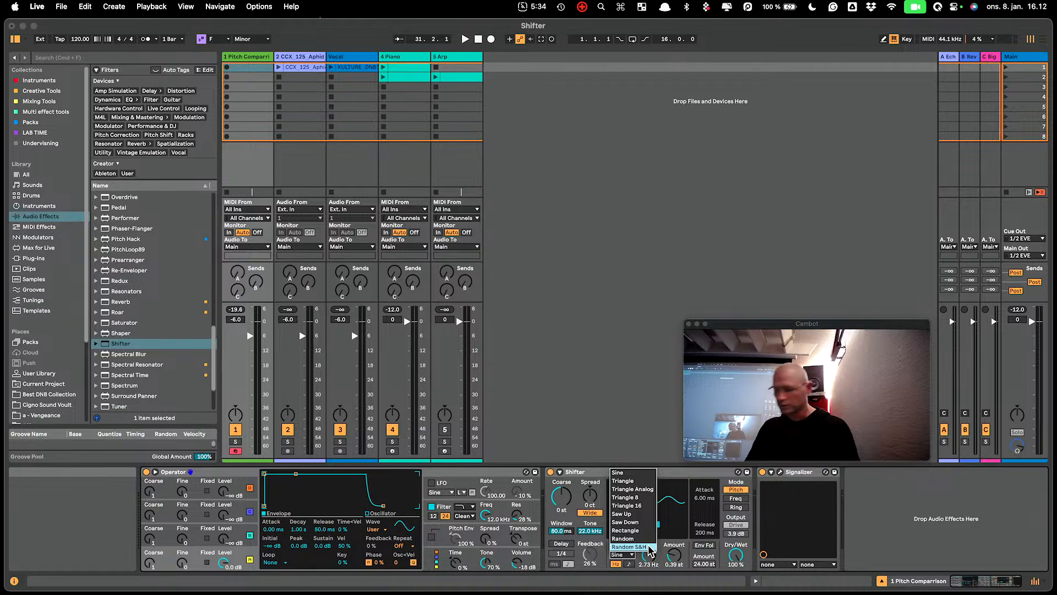
pyautogui.click(670, 472)
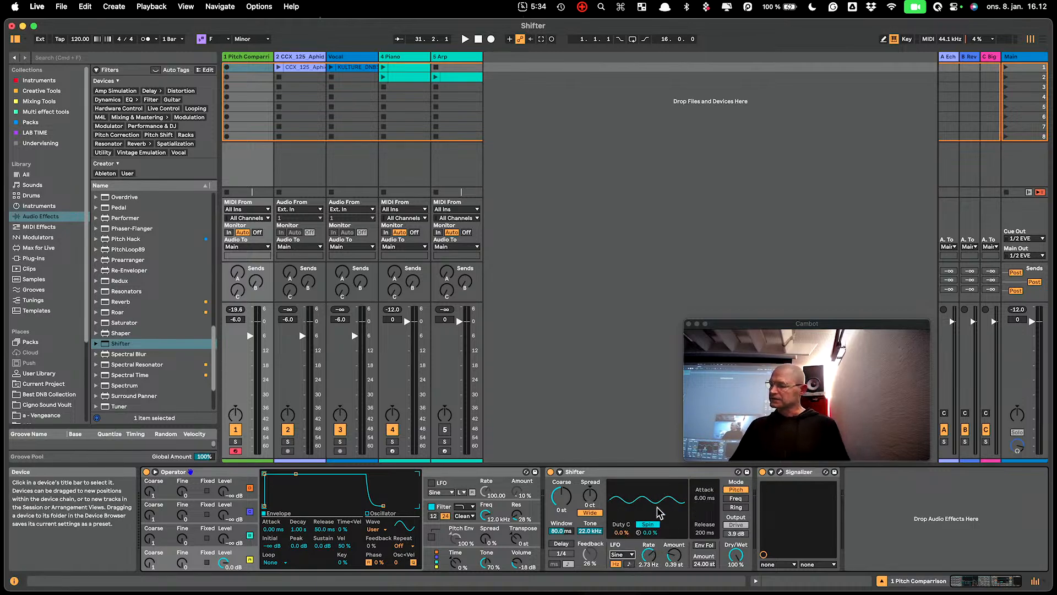
pyautogui.moveTo(675, 555); pyautogui.dragTo(675, 473)
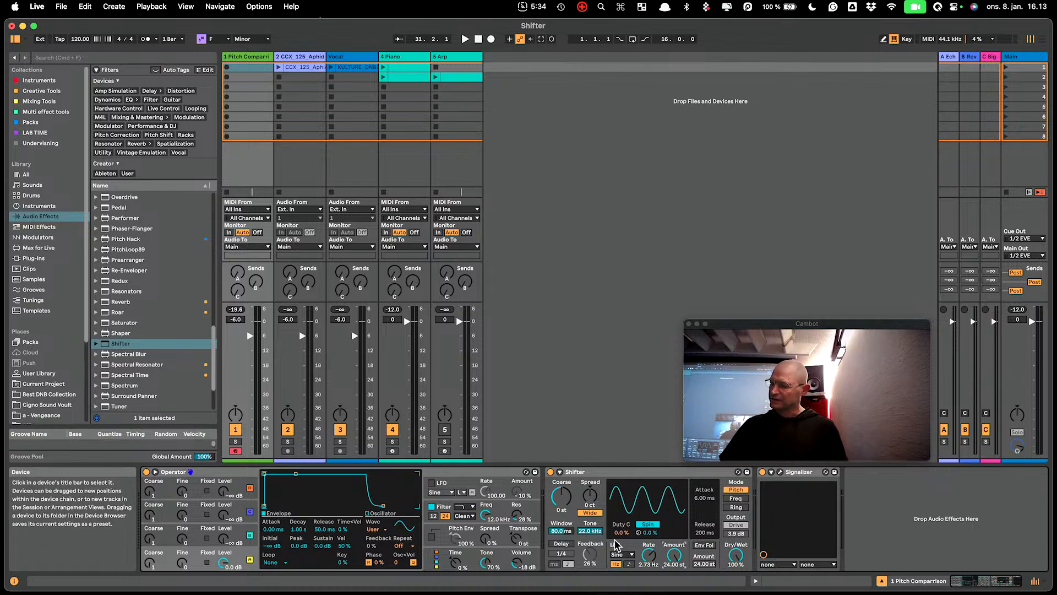
# - Try the LFO's Duty Cycle at -100% while playing notes, and reset it to 0.0%
pyautogui.moveTo(620, 533); pyautogui.dragTo(621, 588)
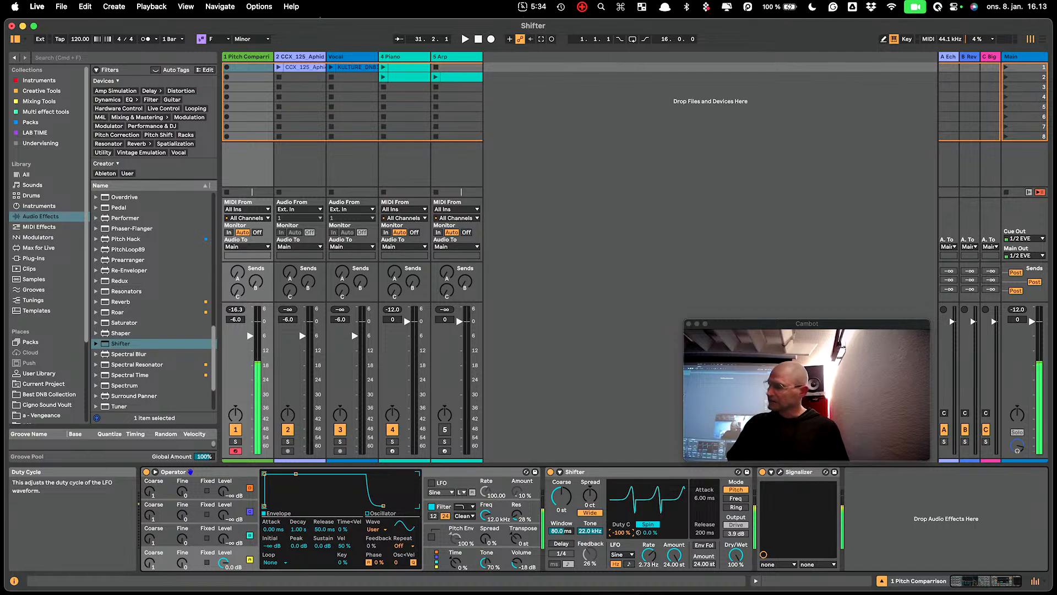
pyautogui.moveTo(621, 588)
pyautogui.mouseDown()
pyautogui.moveTo(621, 498)
pyautogui.moveTo(619, 569)
pyautogui.mouseUp()
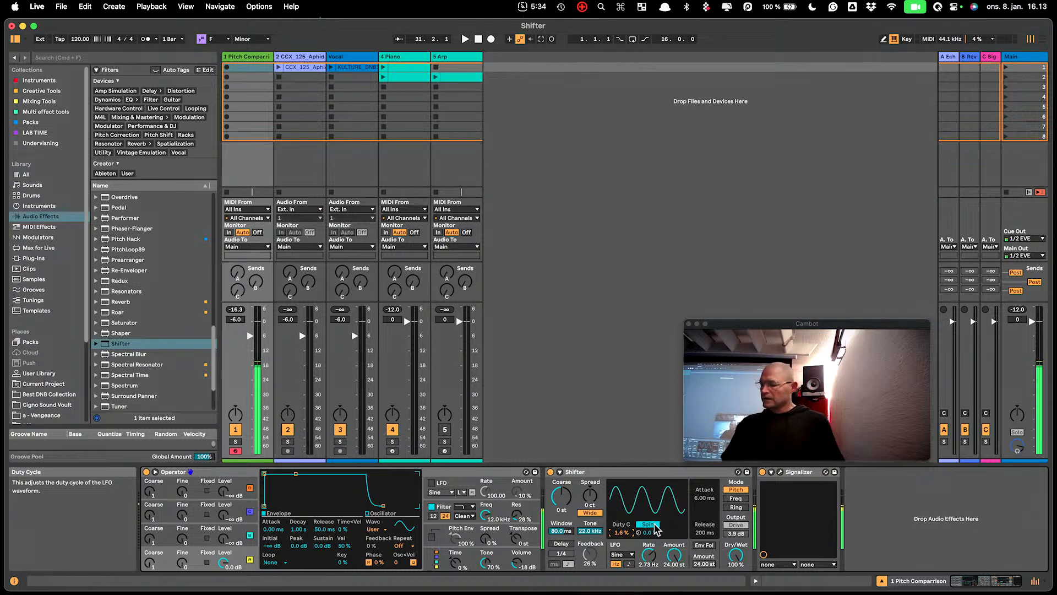
pyautogui.doubleClick(622, 532)
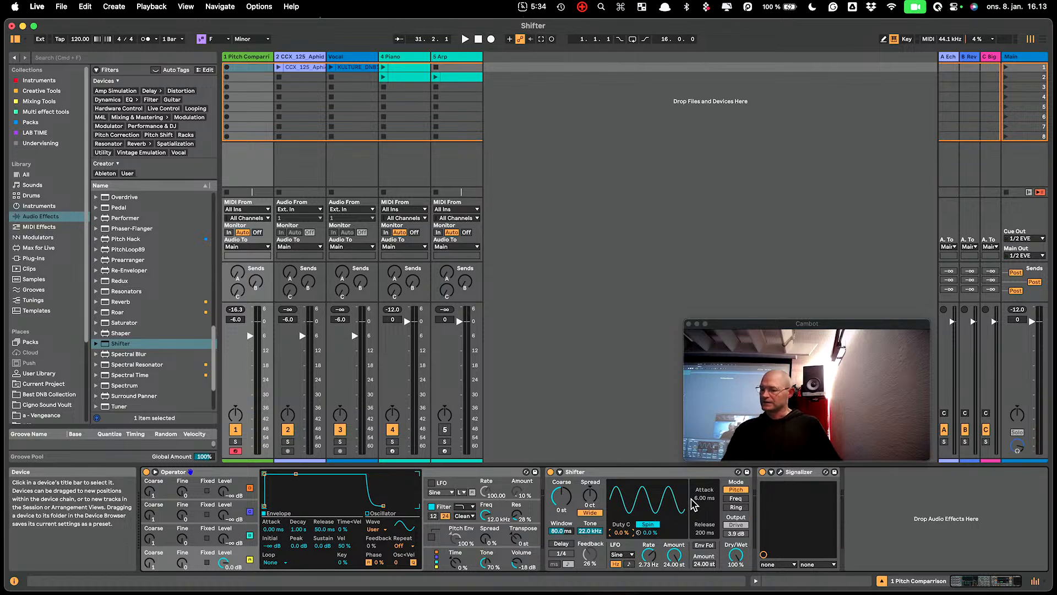
# - Compare the LFO's Spin and Phase stereo modes, and lower the Phase offset below 180°
pyautogui.click(648, 524)
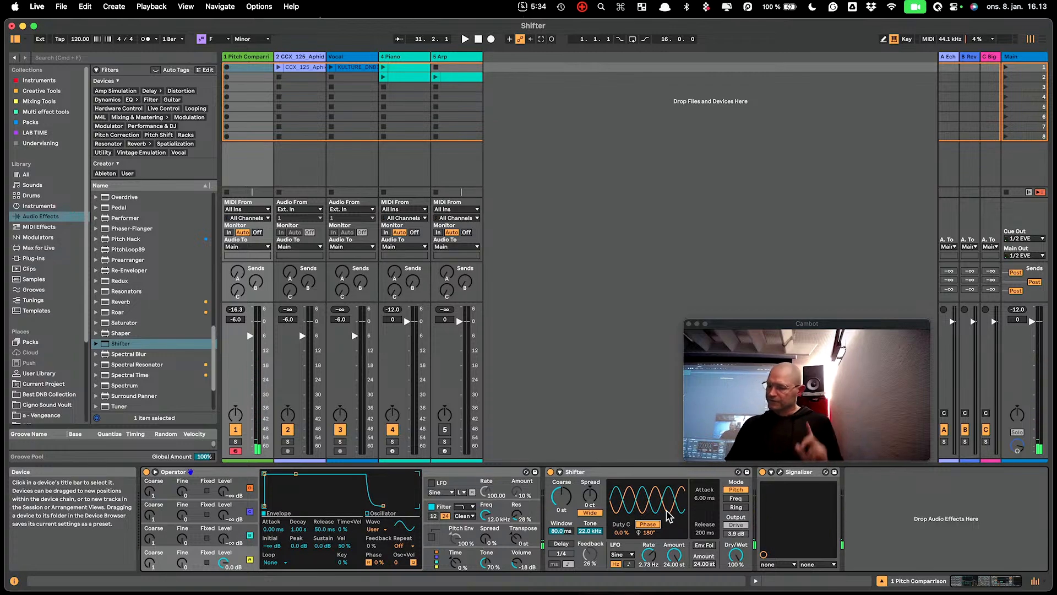
pyautogui.click(648, 524)
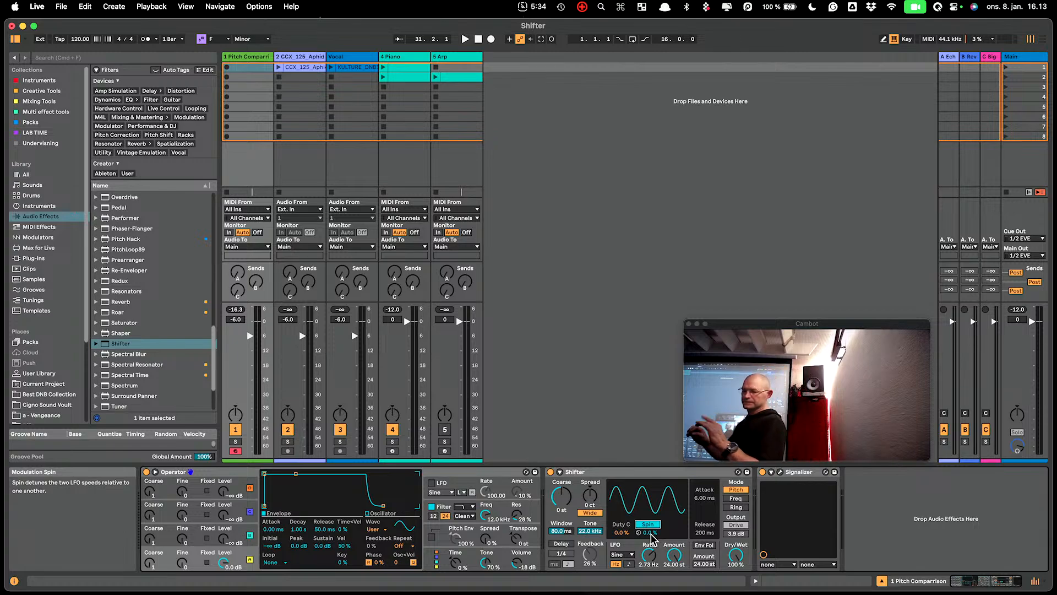
pyautogui.click(645, 524)
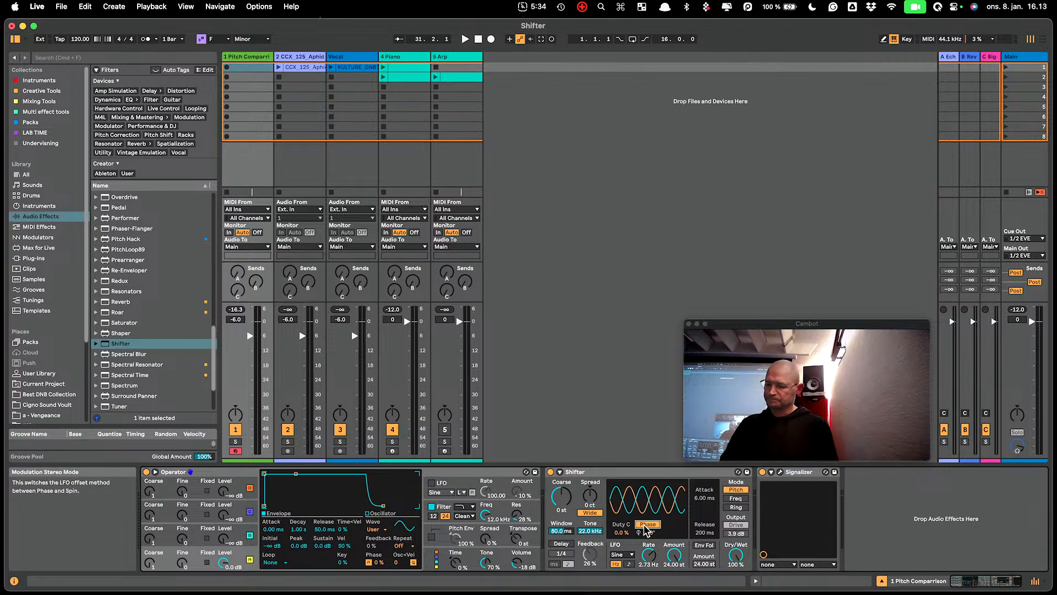
pyautogui.click(648, 524)
pyautogui.click(648, 524)
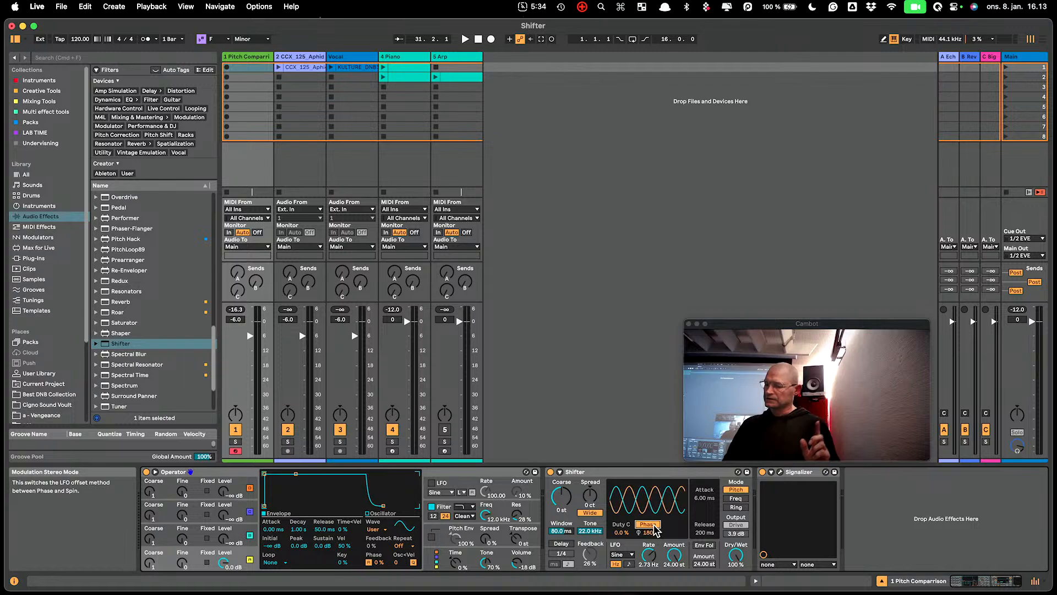
pyautogui.moveTo(648, 533); pyautogui.dragTo(647, 565)
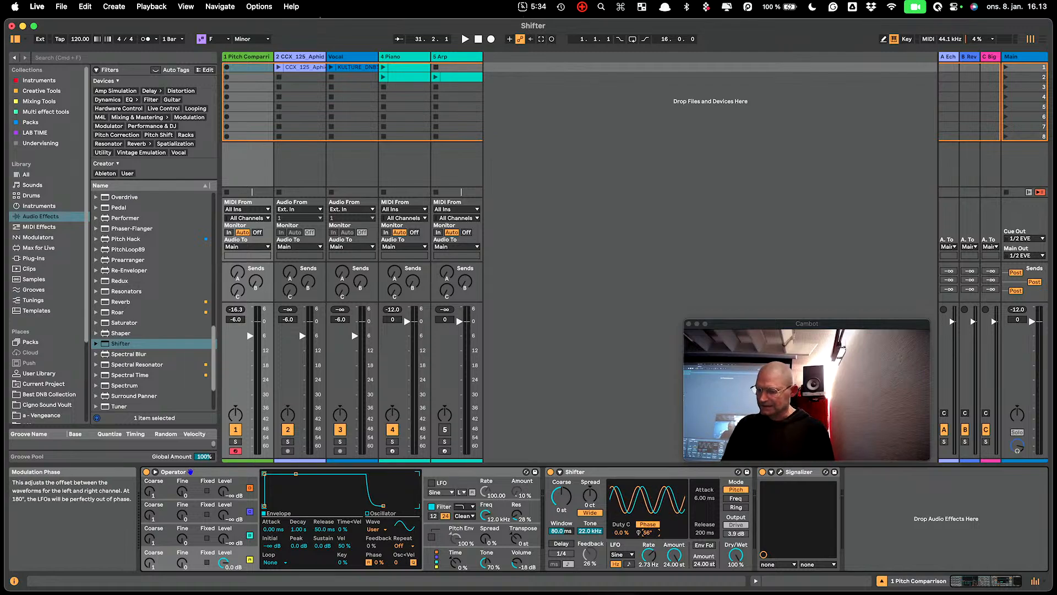
# - Switch the LFO back to Spin, try 42% before settling on 19%, and lower the LFO Amount to 0.43 st
pyautogui.click(653, 523)
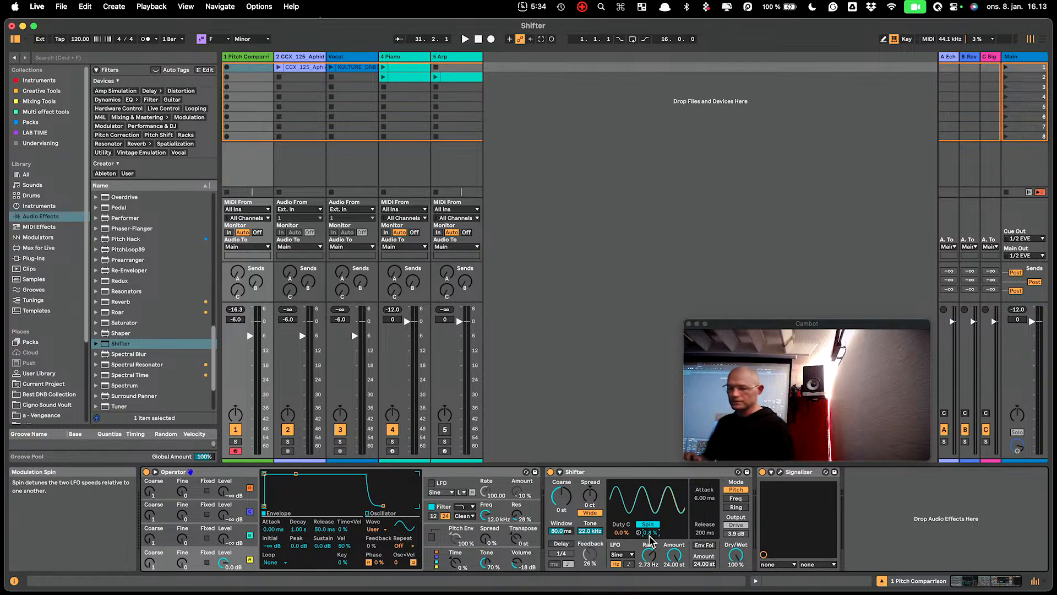
pyautogui.moveTo(649, 534); pyautogui.dragTo(649, 499)
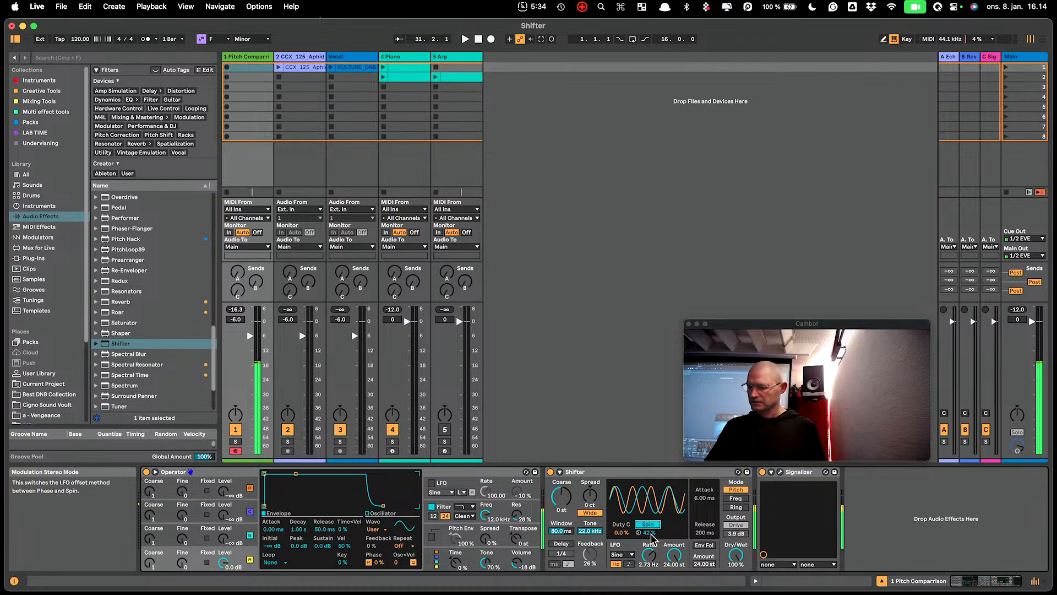
pyautogui.moveTo(649, 532); pyautogui.dragTo(673, 585)
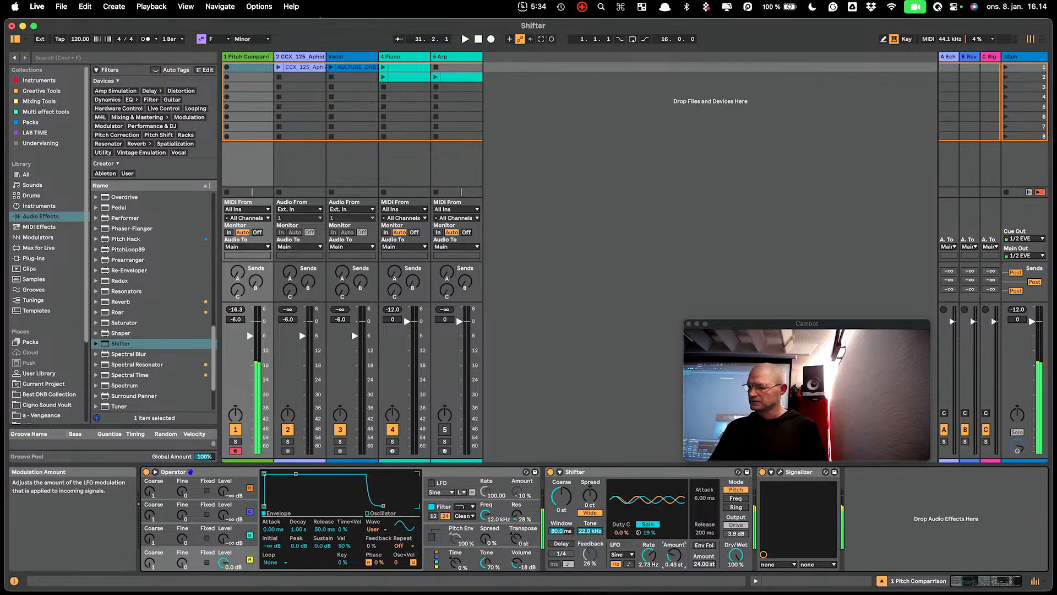
# - Set the synth Shifter's Spread to 24 ct and raise the pitch comparison track's sends A and C
pyautogui.moveTo(589, 494); pyautogui.dragTo(590, 483)
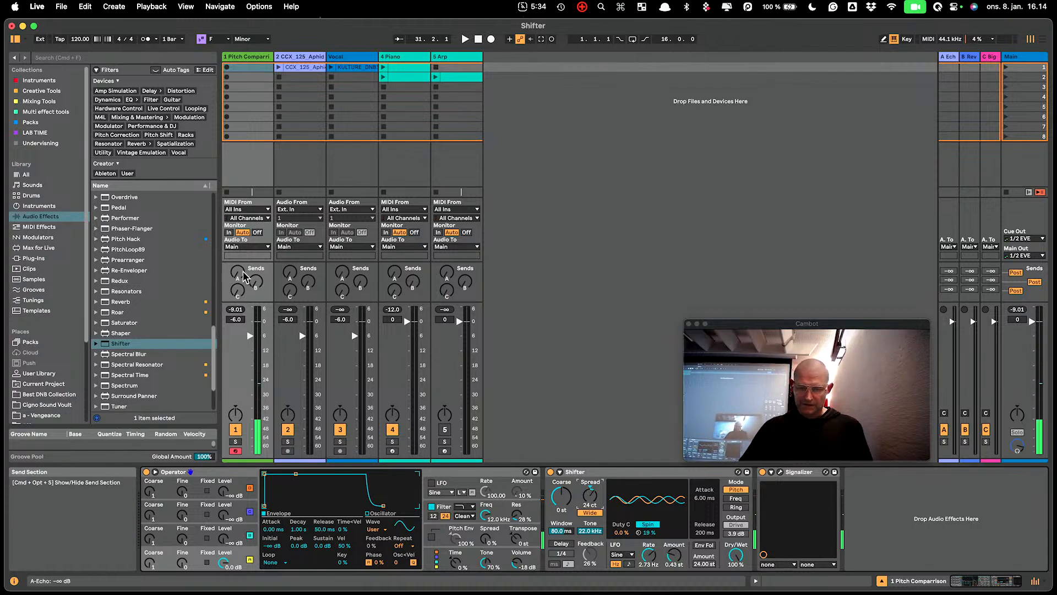
pyautogui.moveTo(237, 272)
pyautogui.mouseDown()
pyautogui.moveTo(237, 256)
pyautogui.moveTo(238, 284)
pyautogui.mouseUp()
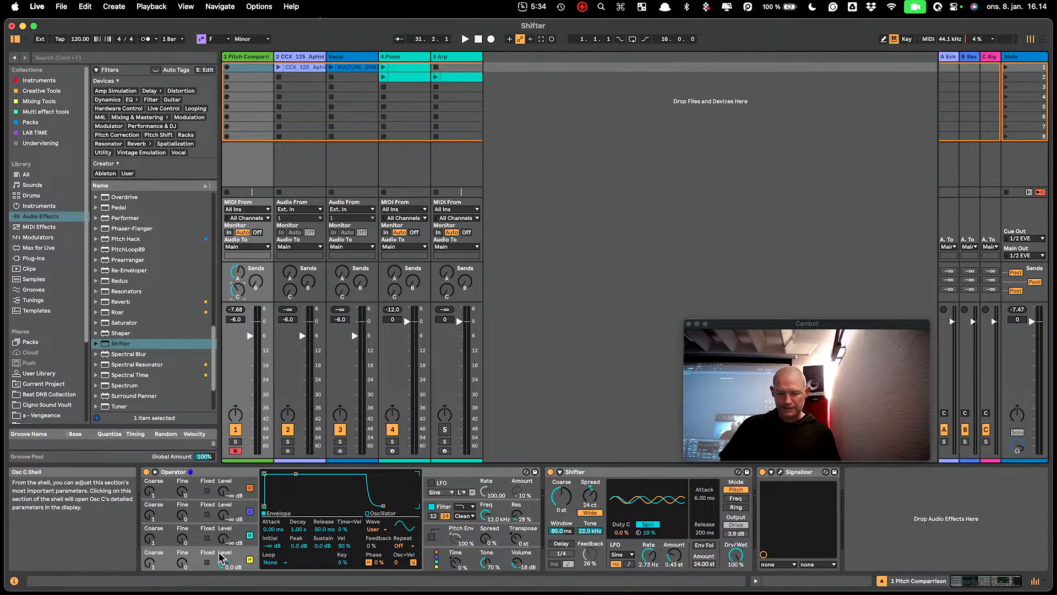
# - Show oscillator B's waveform editor in Operator and draw stronger upper harmonics into its spectrum
pyautogui.click(214, 532)
pyautogui.click(400, 532)
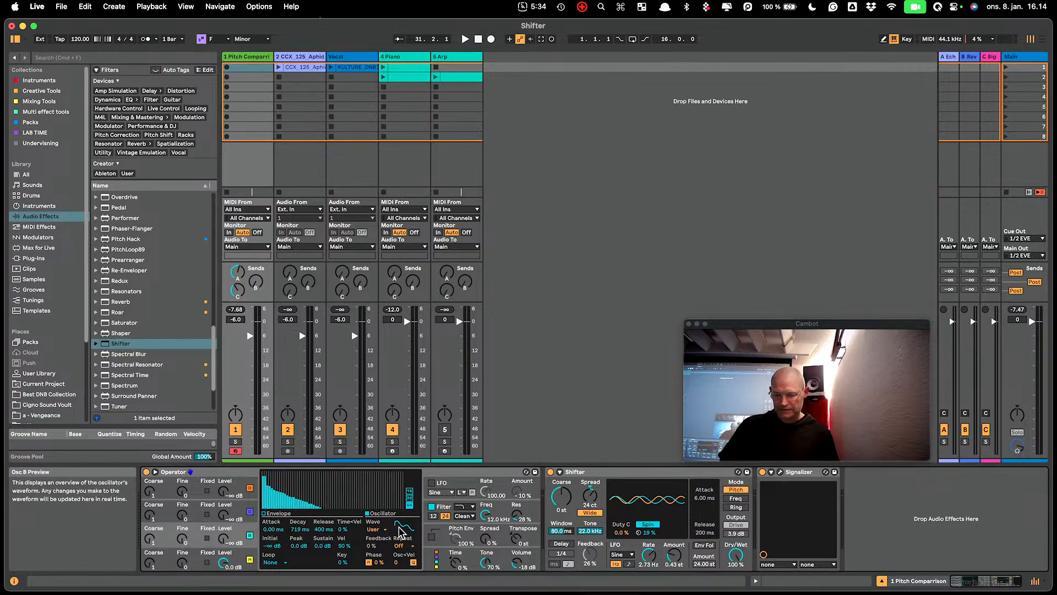
pyautogui.moveTo(312, 501)
pyautogui.mouseDown()
pyautogui.moveTo(278, 480)
pyautogui.moveTo(298, 501)
pyautogui.moveTo(332, 492)
pyautogui.mouseUp()
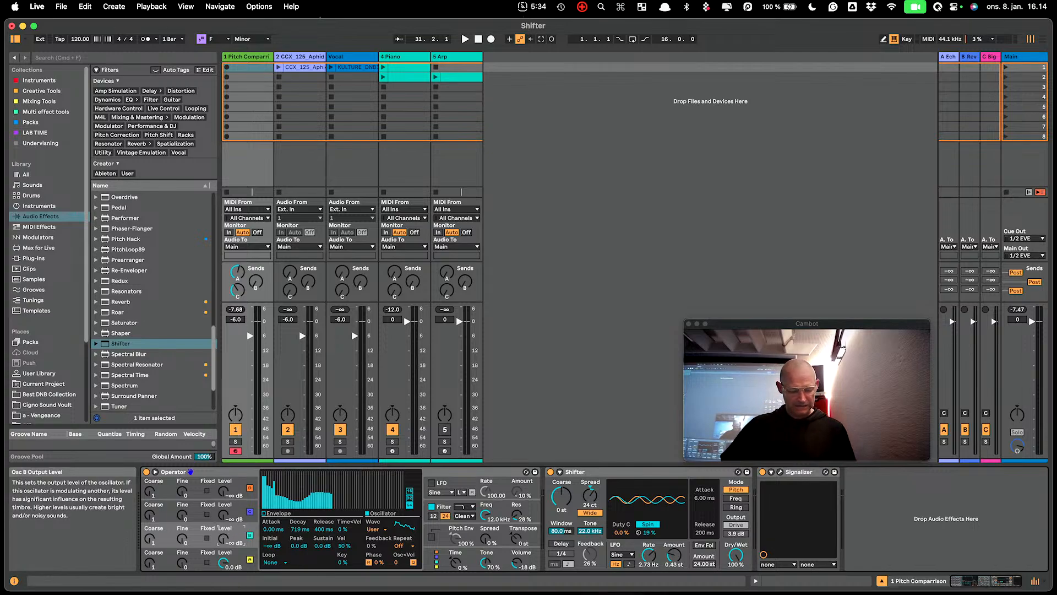
# - Reset Shifter's LFO Amount to 0.00 st and Spread to 0 ct, and raise Operator's oscillator B level to -22 dB
pyautogui.moveTo(674, 557); pyautogui.dragTo(670, 568)
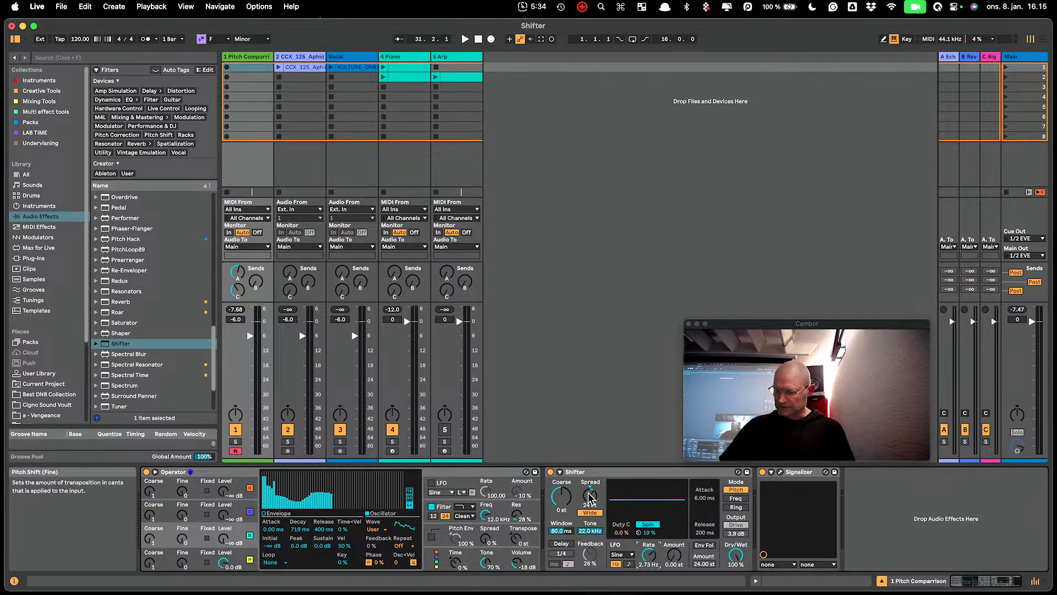
pyautogui.doubleClick(592, 496)
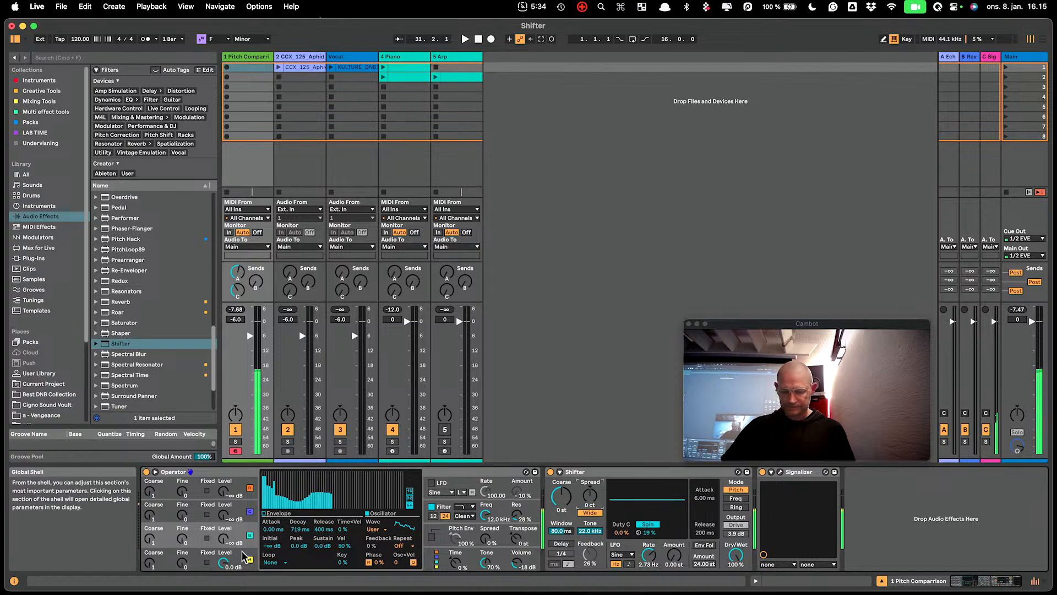
pyautogui.moveTo(224, 542); pyautogui.dragTo(225, 536)
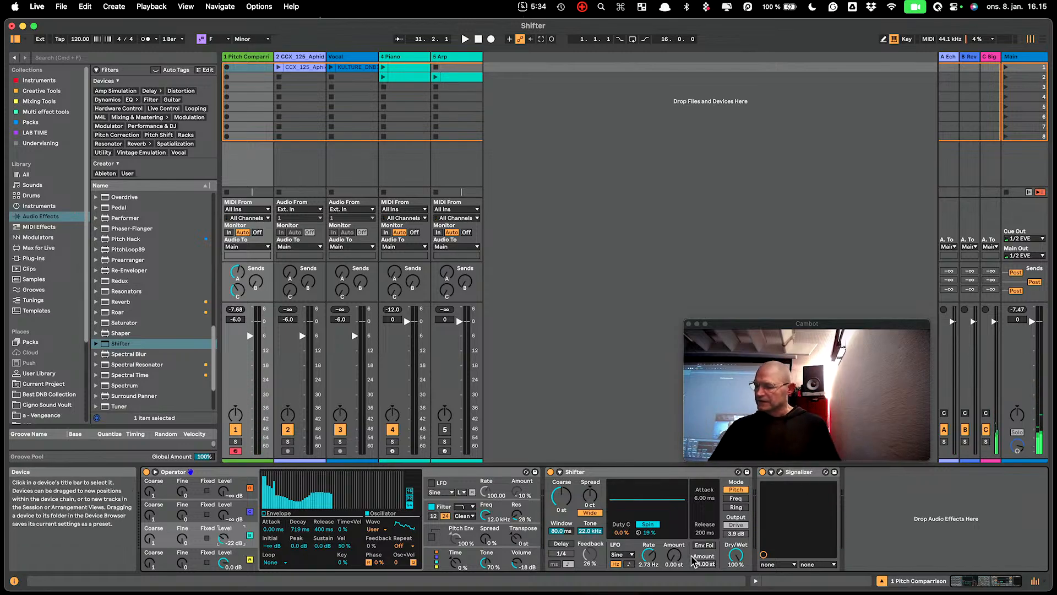
# - Set the synth Shifter's LFO to a Saw Up waveform with an Amount of 24.00 st and a Rate of 0.01 Hz
pyautogui.moveTo(676, 563); pyautogui.dragTo(648, 550)
pyautogui.click(624, 555)
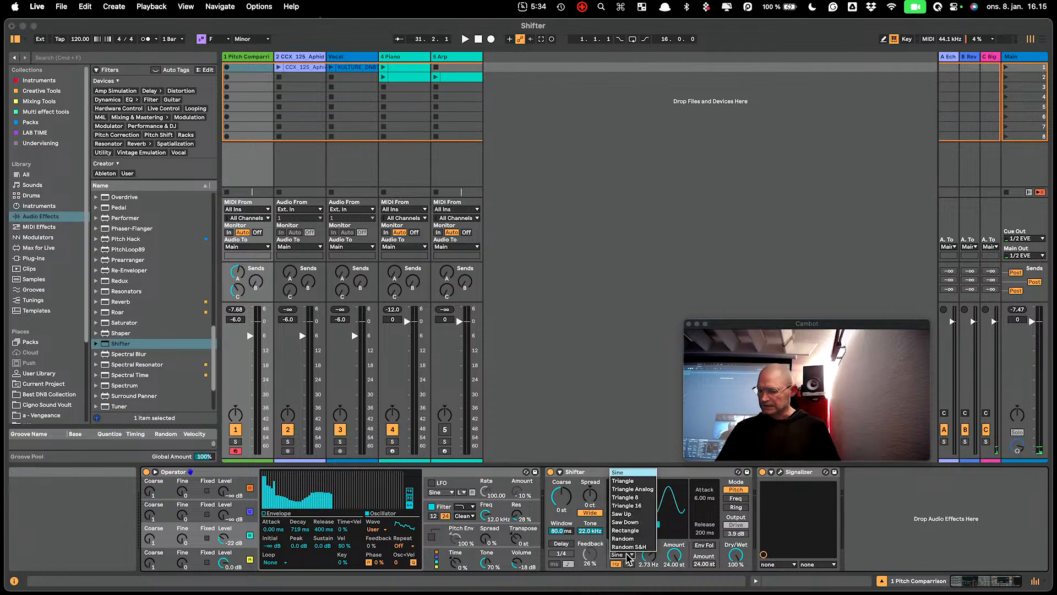
pyautogui.click(622, 513)
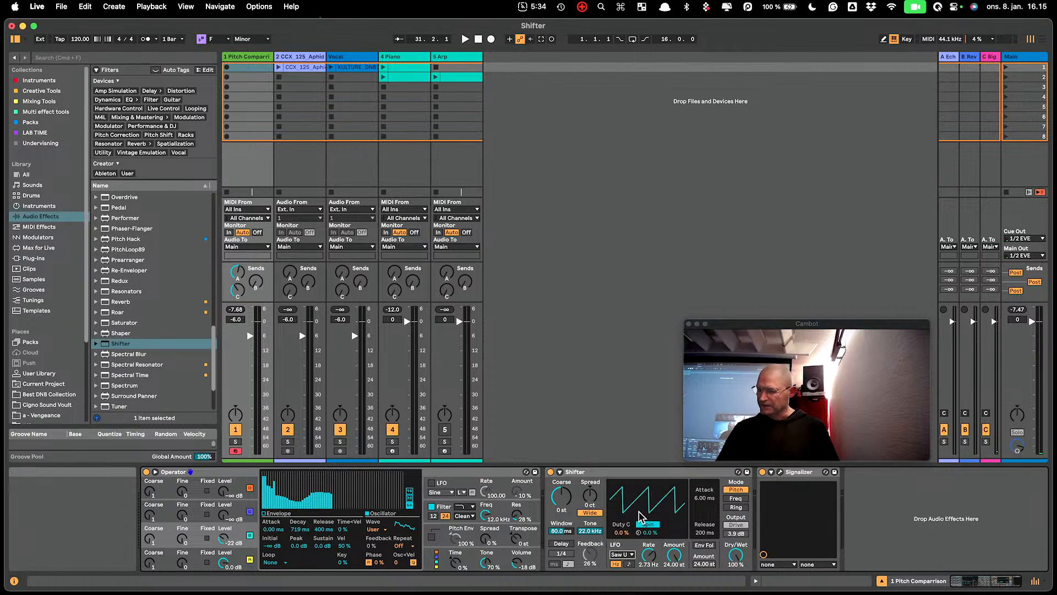
pyautogui.moveTo(649, 555); pyautogui.dragTo(649, 580)
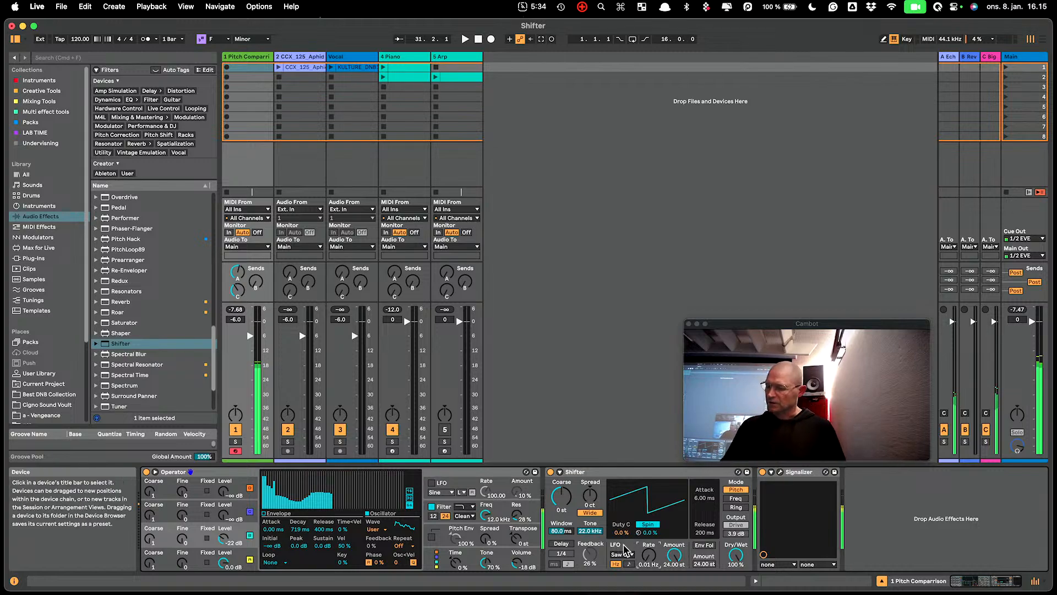
# - Set Shifter's Spread to 70 ct and Coarse pitch to -11 st, with the Delay on at 29% Feedback
pyautogui.moveTo(589, 494); pyautogui.dragTo(590, 491)
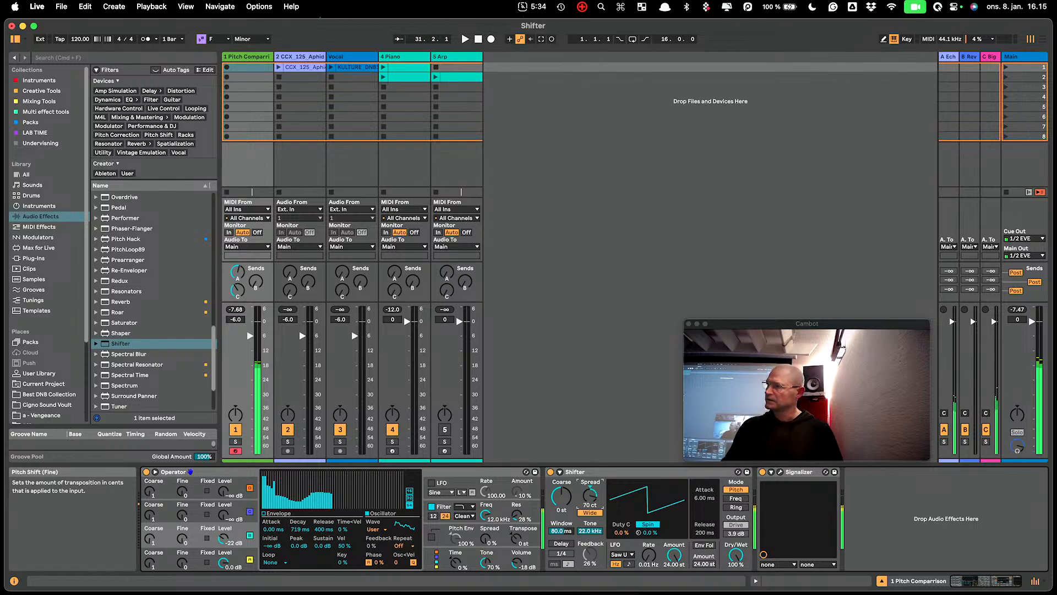
pyautogui.click(570, 543)
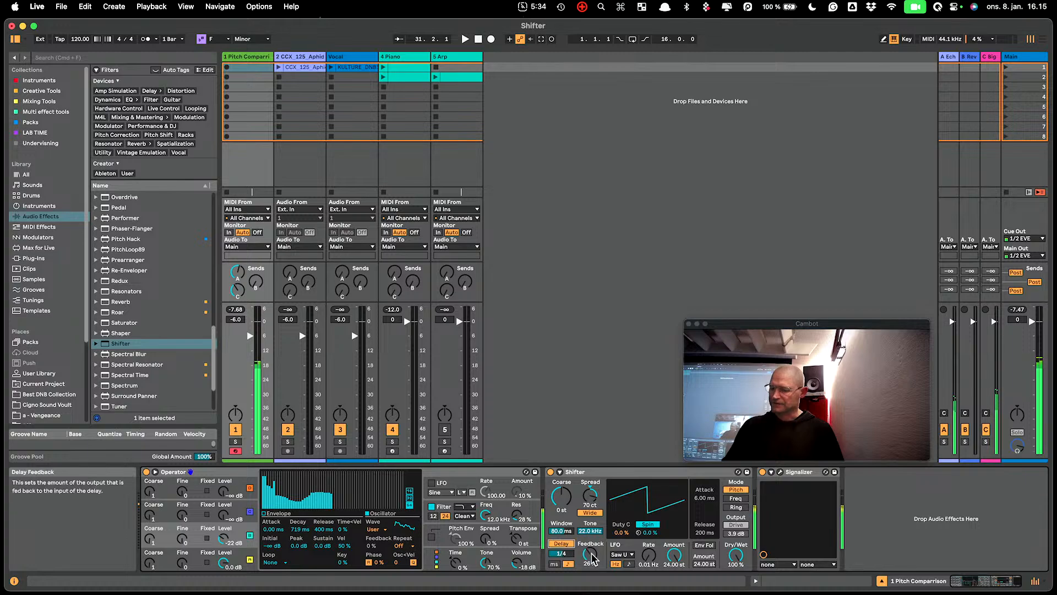
pyautogui.moveTo(589, 553); pyautogui.dragTo(589, 551)
pyautogui.click(566, 504)
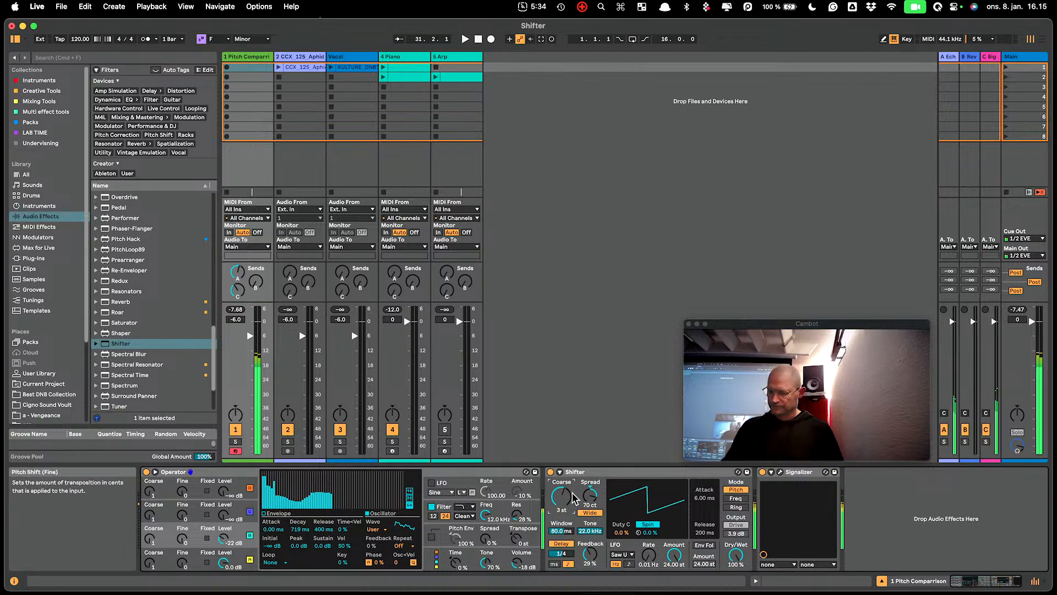
pyautogui.moveTo(562, 496); pyautogui.dragTo(562, 520)
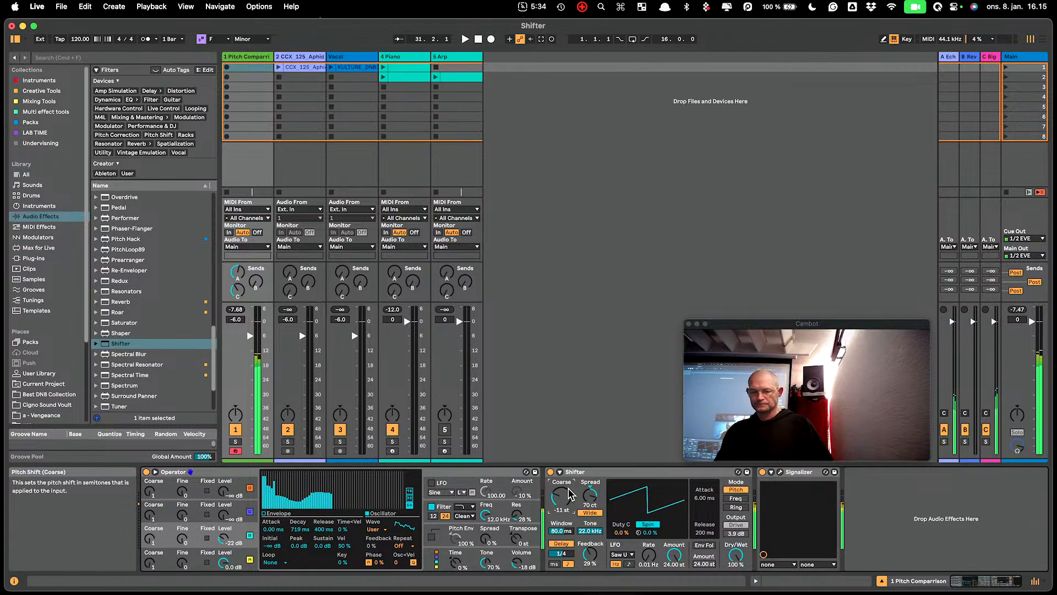
# - Draw stronger harmonics into Operator's oscillator spectrum and switch Shifter's LFO waveform to Saw Down
pyautogui.moveTo(368, 488)
pyautogui.mouseDown()
pyautogui.moveTo(286, 460)
pyautogui.moveTo(275, 487)
pyautogui.moveTo(390, 501)
pyautogui.mouseUp()
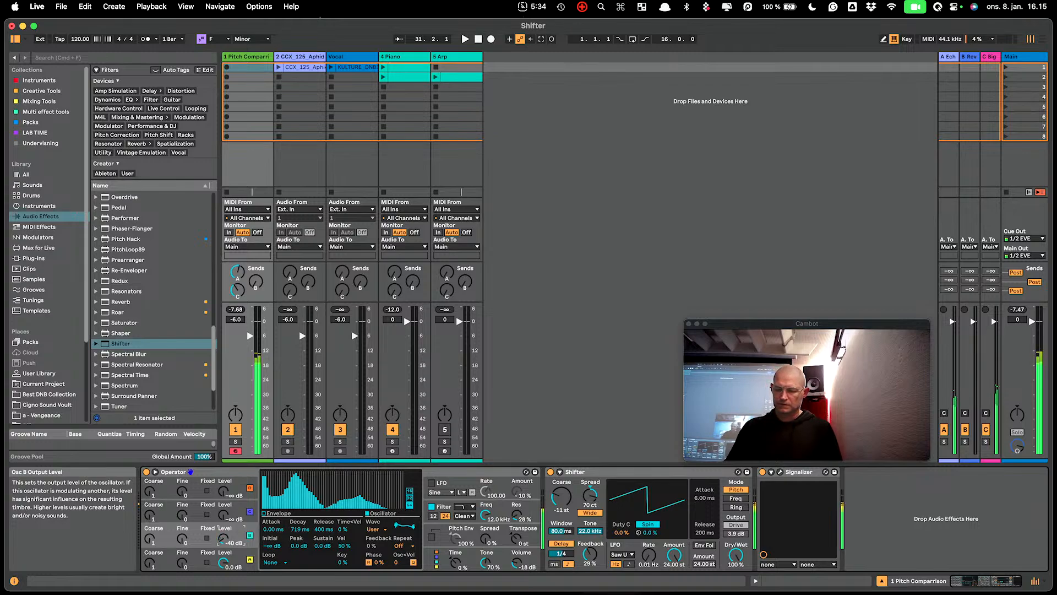
pyautogui.click(627, 554)
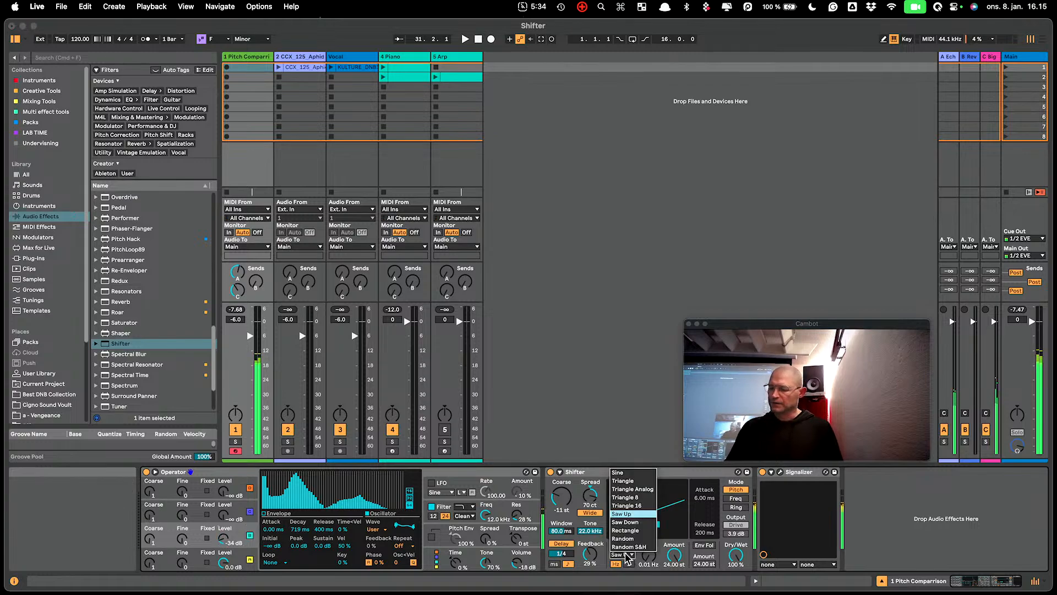
pyautogui.click(640, 523)
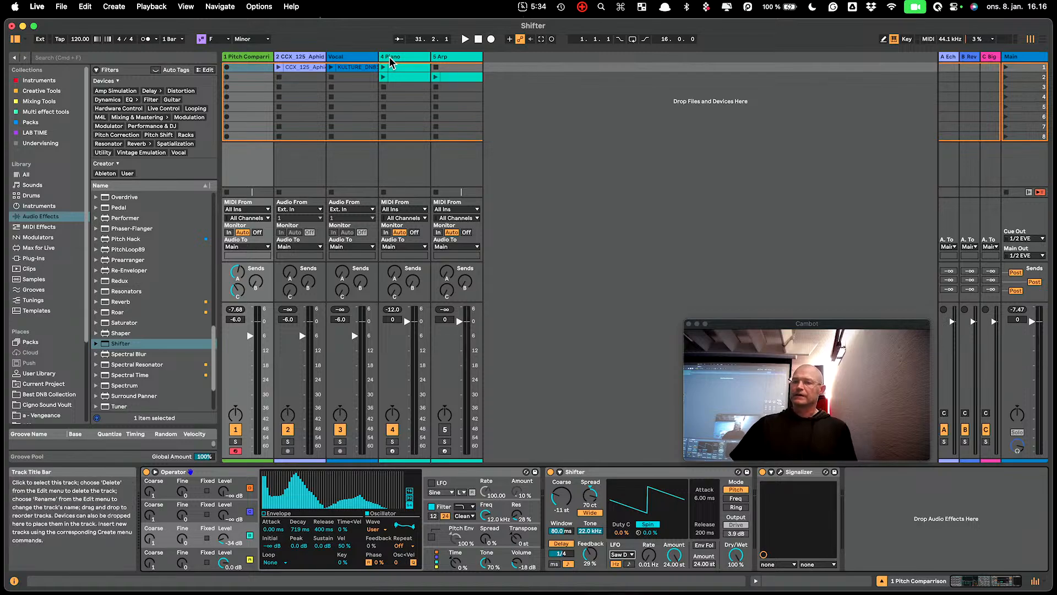
# - Show the Vocal track's devices with the Envelope Follower expanded, and launch the vocal clip
pyautogui.click(367, 59)
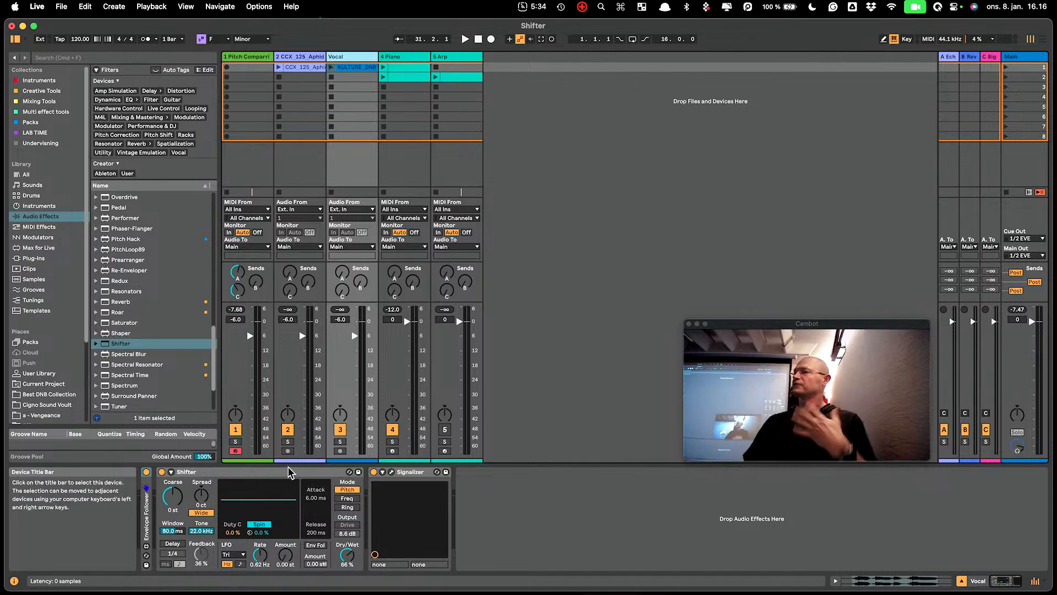
pyautogui.doubleClick(146, 518)
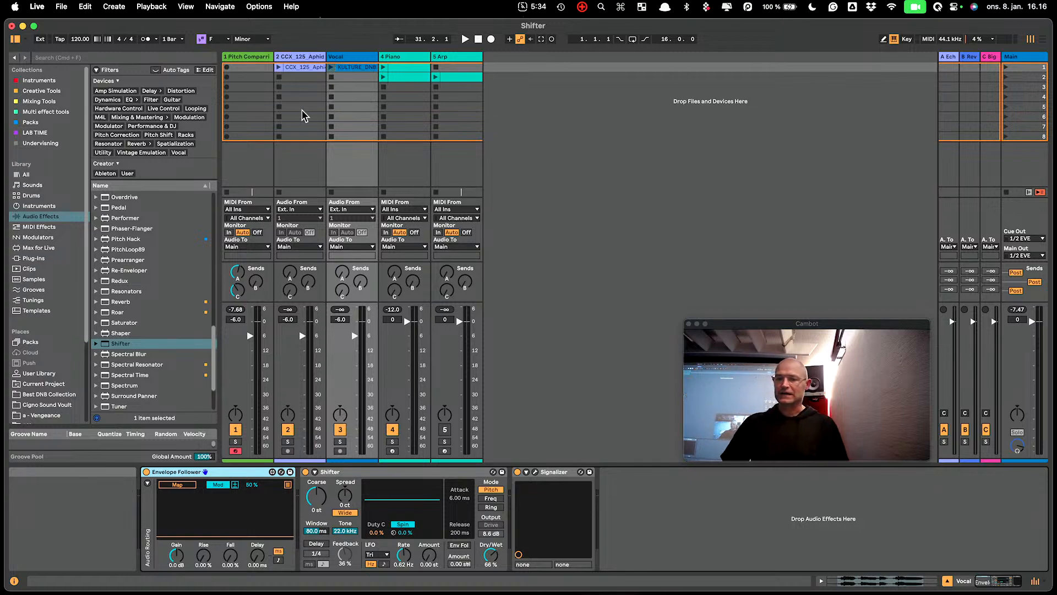
pyautogui.click(331, 68)
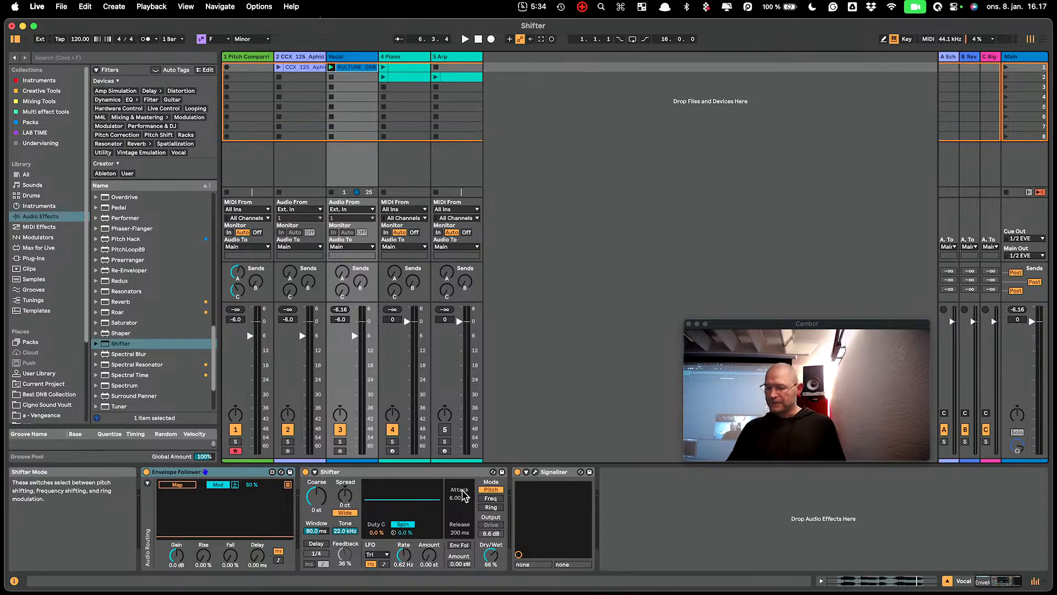
# - Enable Env Fol in the vocal's Shifter, try an Attack of 0.10 ms and reset the Attack to 6.00 ms
pyautogui.click(459, 545)
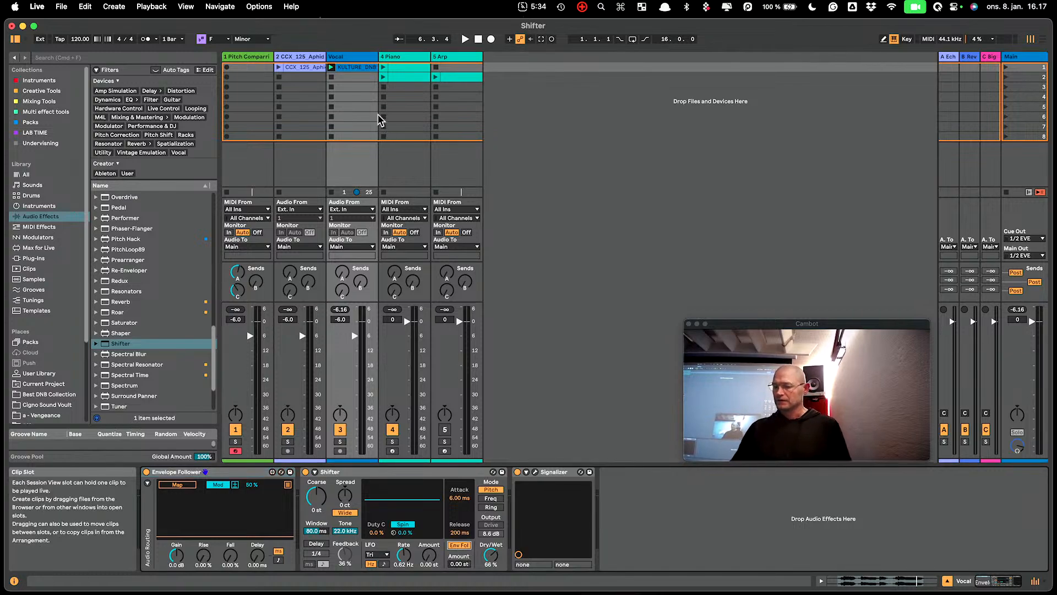
pyautogui.press('space')
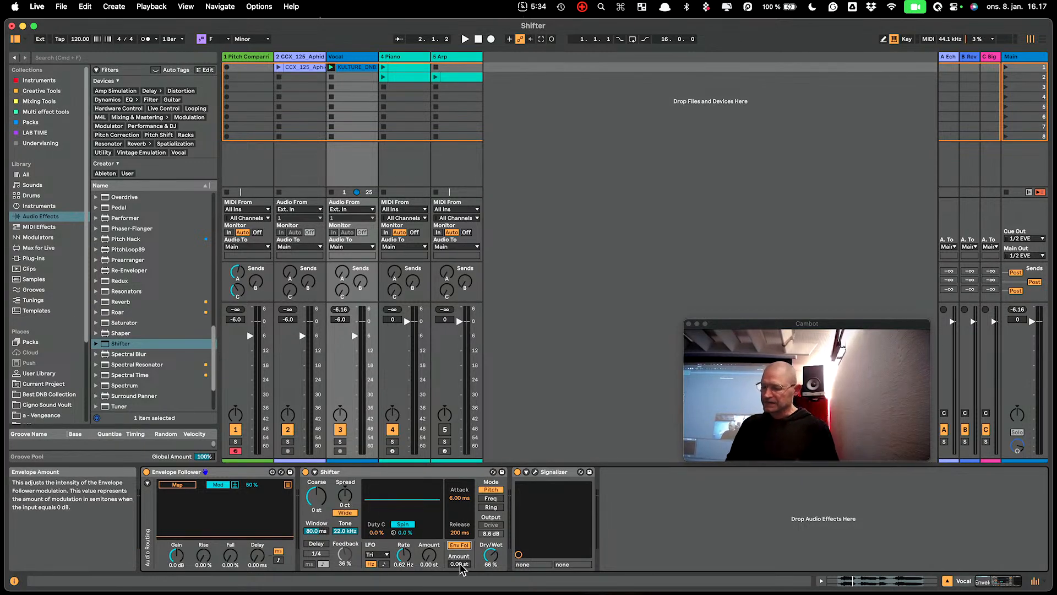
pyautogui.click(459, 498)
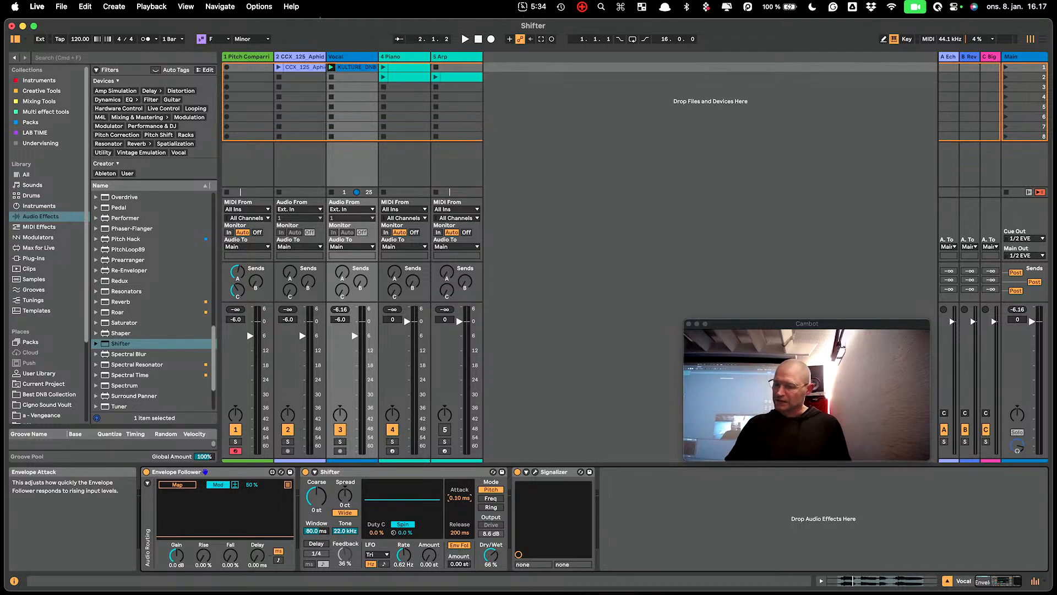
pyautogui.doubleClick(456, 497)
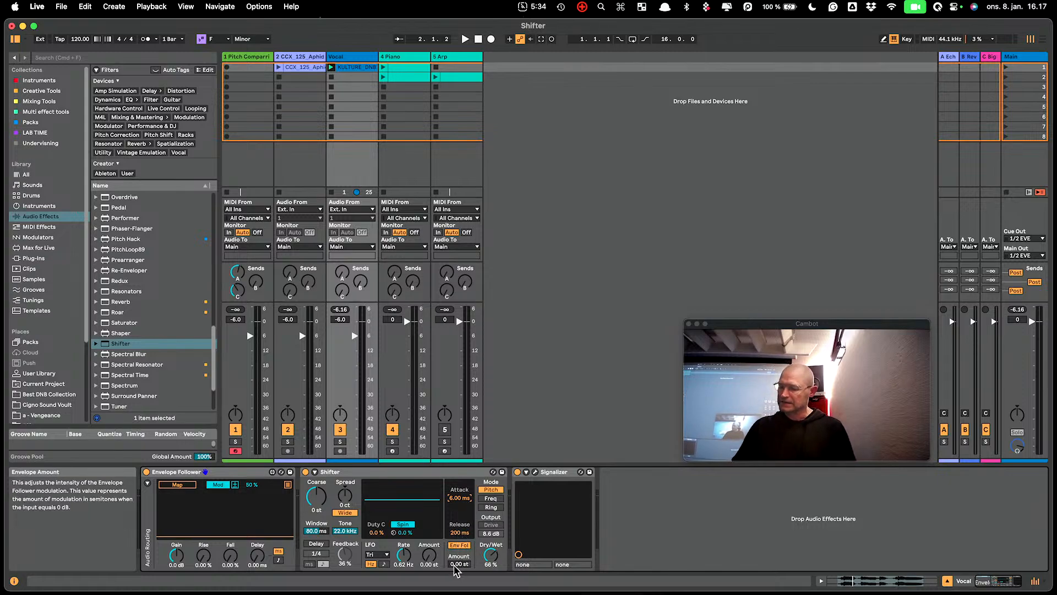
# - Collapse the Envelope Follower device and play the vocal with Shifter's envelope Amount at 1.61 st and Dry/Wet at 100%
pyautogui.click(205, 471)
pyautogui.doubleClick(212, 472)
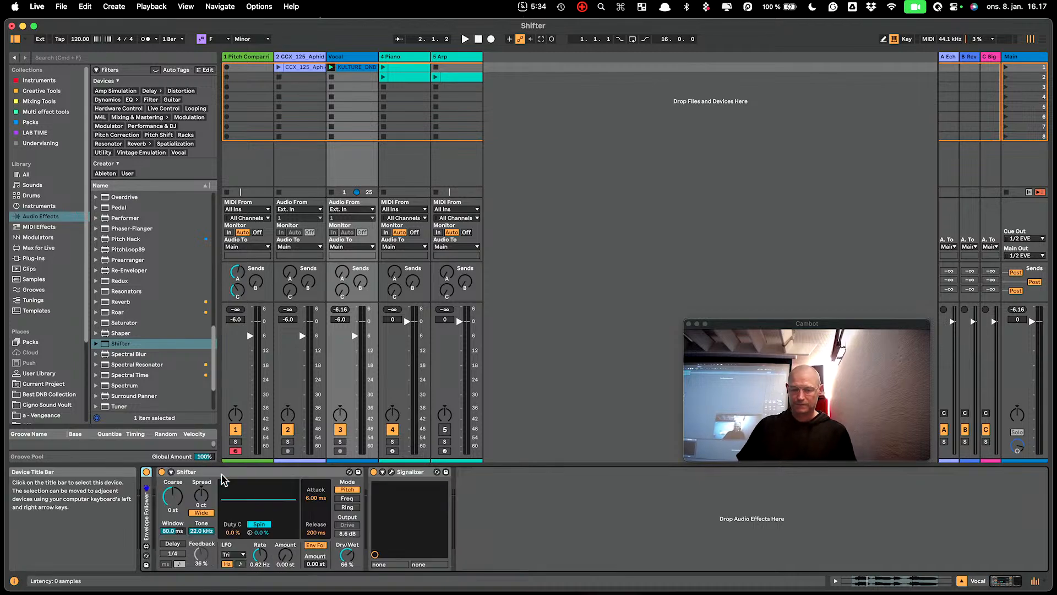
pyautogui.press('space')
pyautogui.click(316, 563)
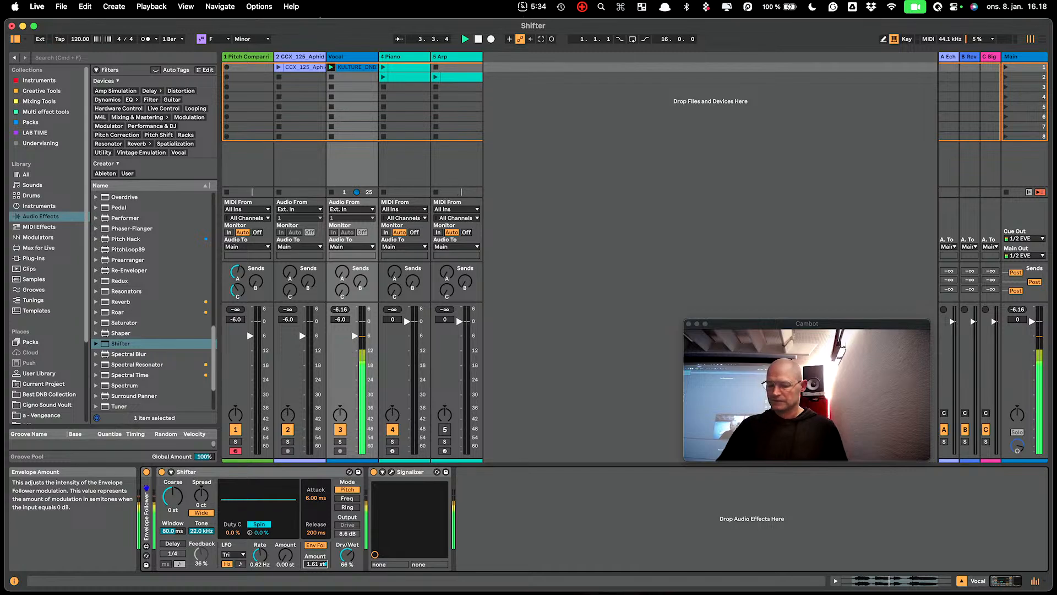
pyautogui.doubleClick(347, 554)
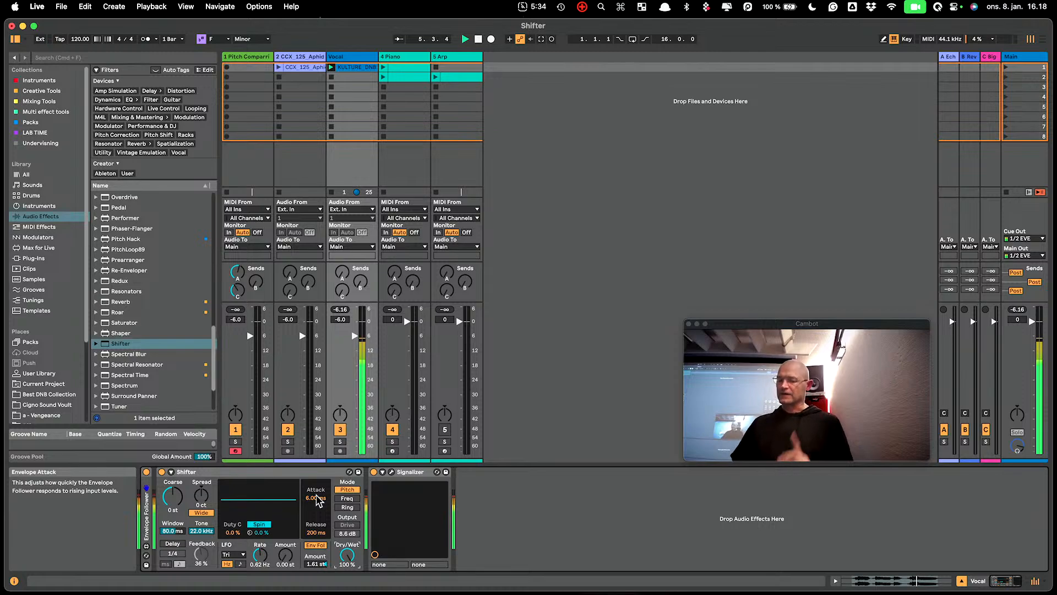
# - Try envelope times of 0.10 ms Attack and 3.22 ms Release, settling on 7.34 ms Attack and 87.6 ms Release
pyautogui.moveTo(318, 500); pyautogui.dragTo(316, 561)
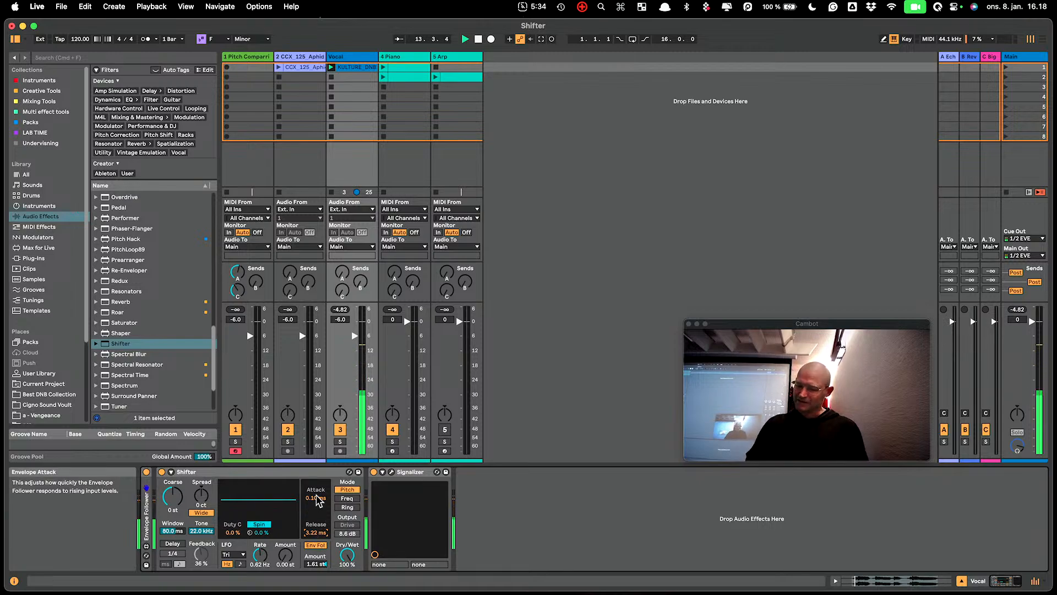
pyautogui.moveTo(315, 497); pyautogui.dragTo(316, 487)
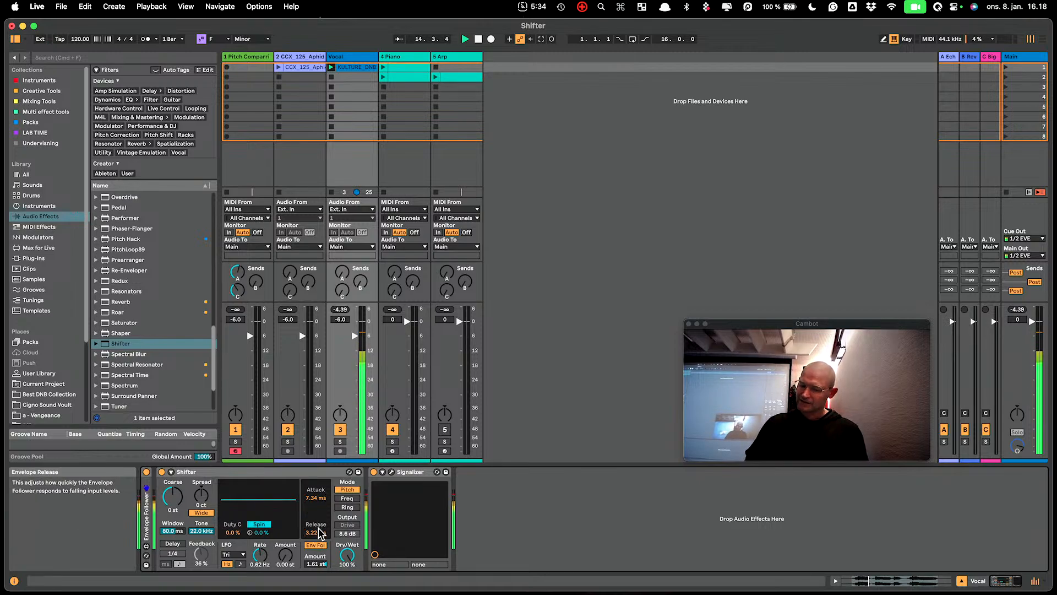
pyautogui.moveTo(315, 533); pyautogui.dragTo(315, 502)
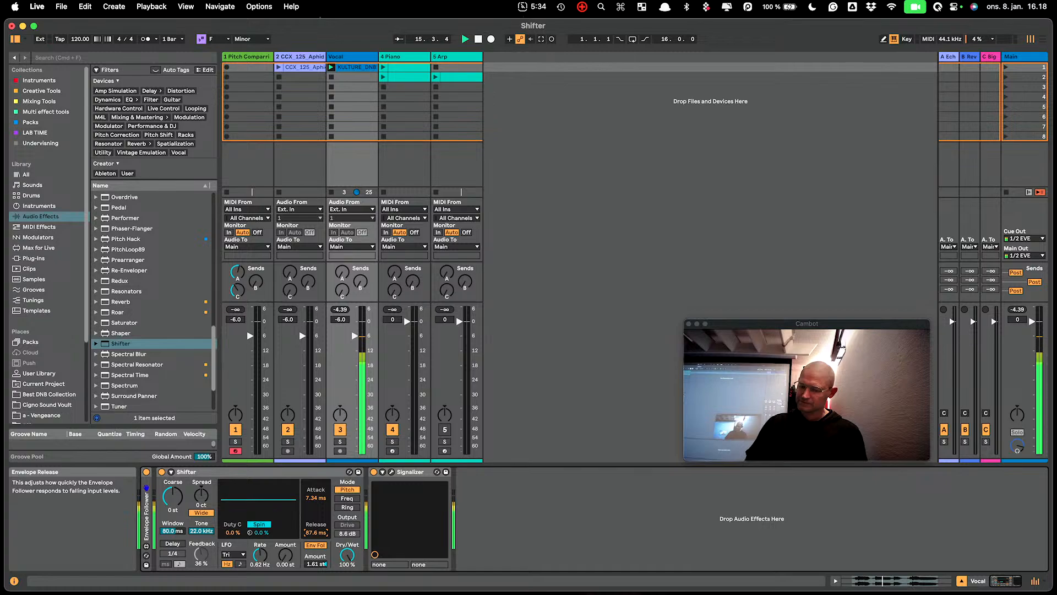
# - Try an envelope Amount of 5.43 st on the vocal, reset it to 0.00 st and turn Env Fol off
pyautogui.click(317, 563)
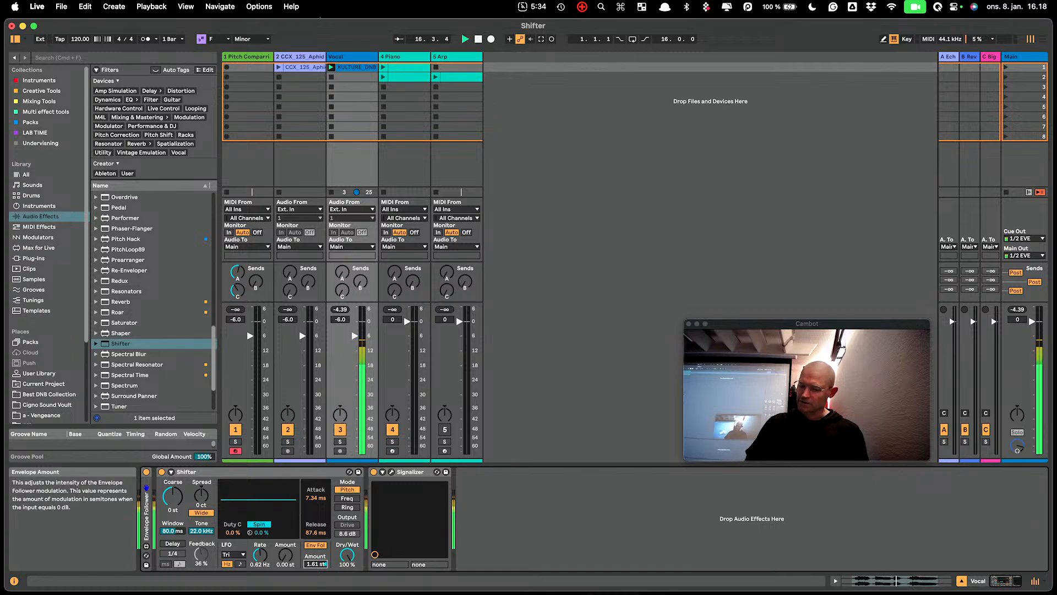
pyautogui.moveTo(316, 564); pyautogui.dragTo(316, 553)
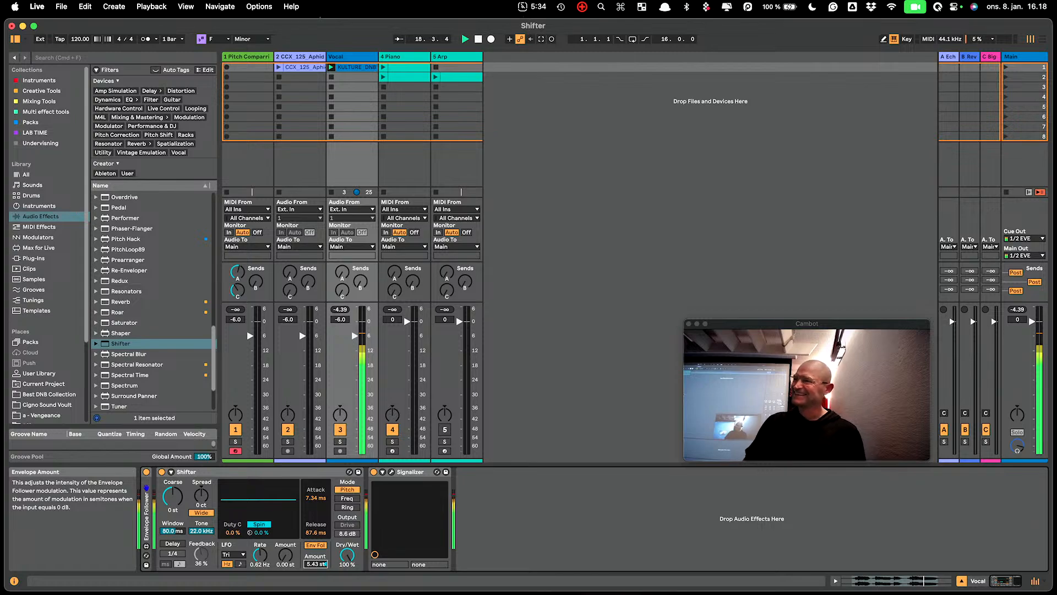
pyautogui.doubleClick(310, 564)
pyautogui.click(315, 545)
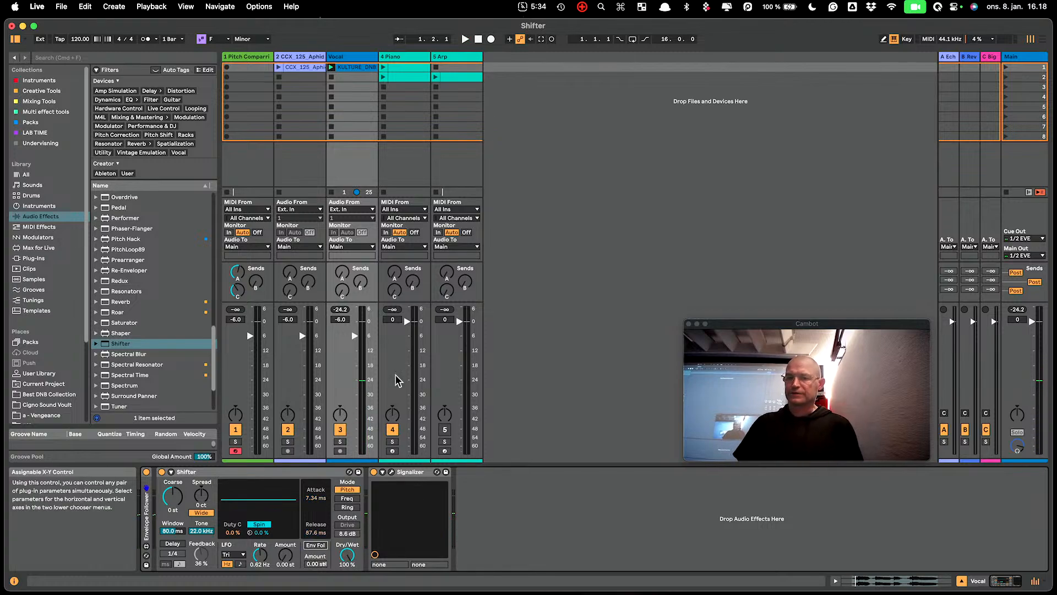
# - Stop the vocal clip and switch the drum break track's Shifter to Ring mode
pyautogui.click(300, 57)
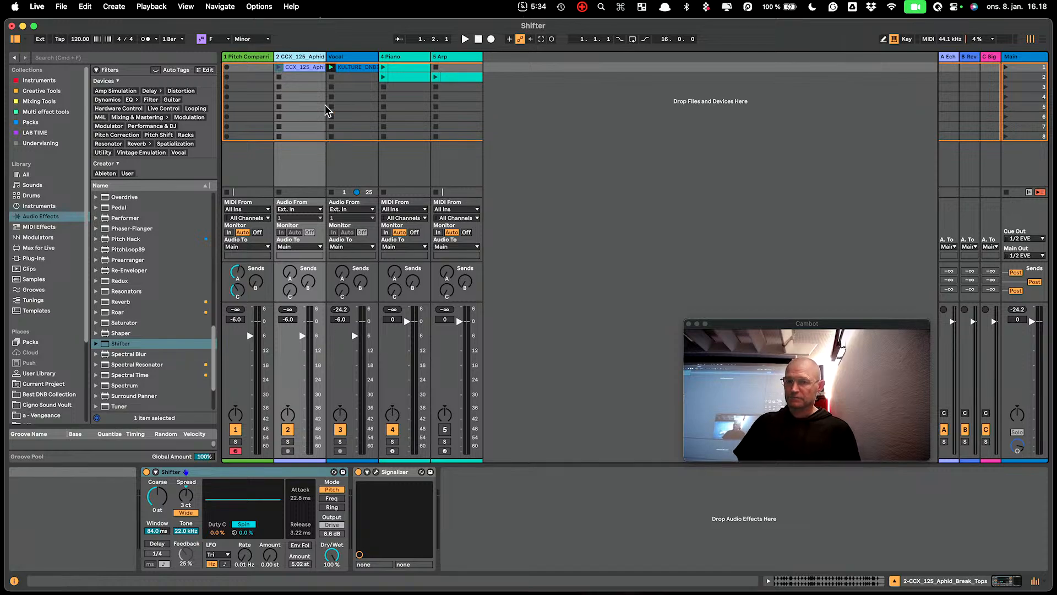
pyautogui.click(331, 77)
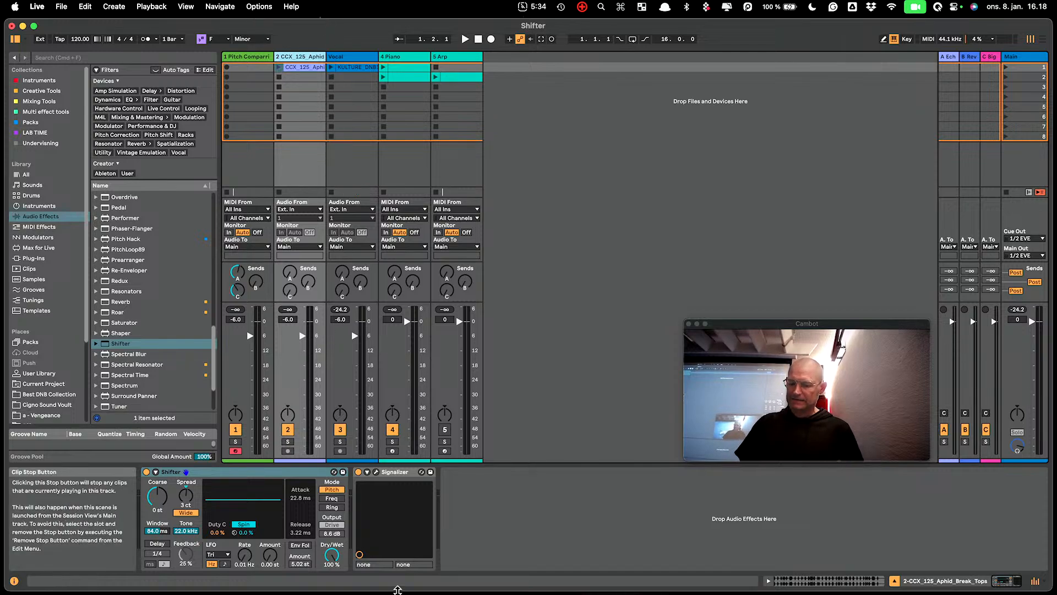
pyautogui.click(336, 507)
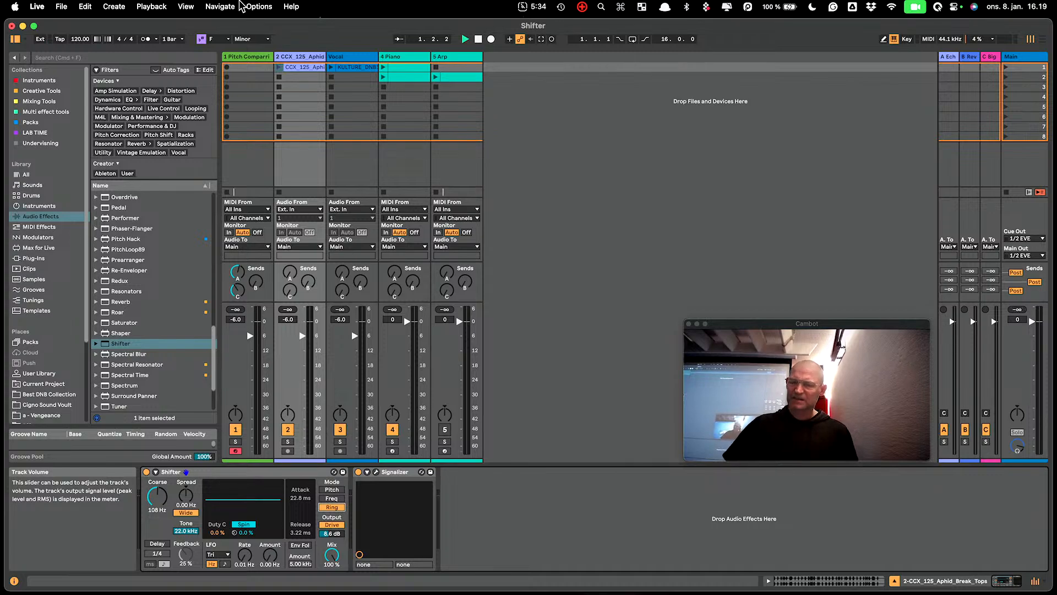
# - Launch the drum break clip and sweep the ring modulation Coarse frequency up to 346 Hz and down to 20.0 Hz
pyautogui.click(279, 67)
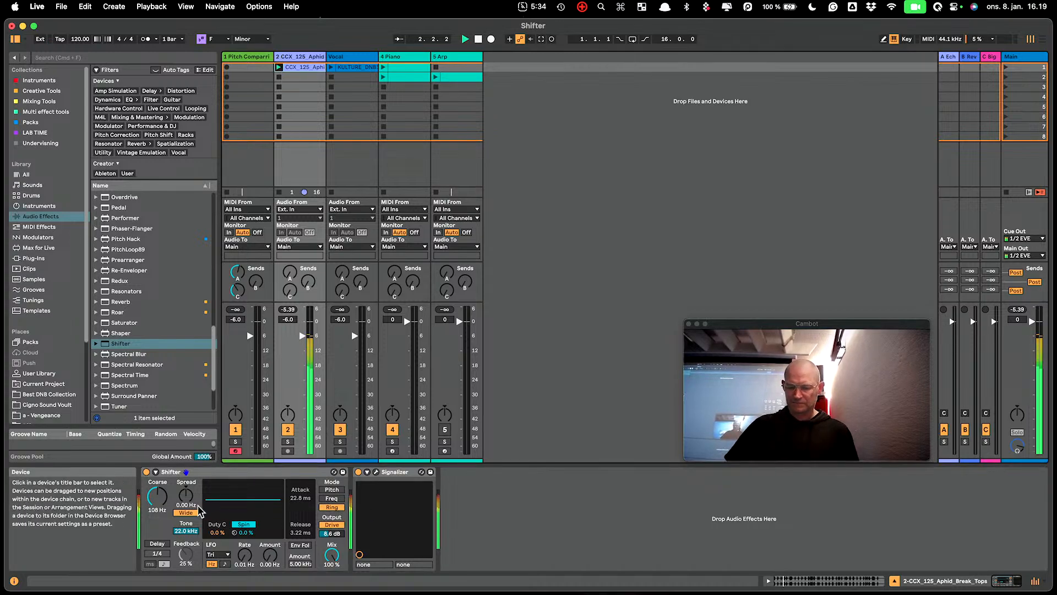
pyautogui.moveTo(157, 496); pyautogui.dragTo(157, 474)
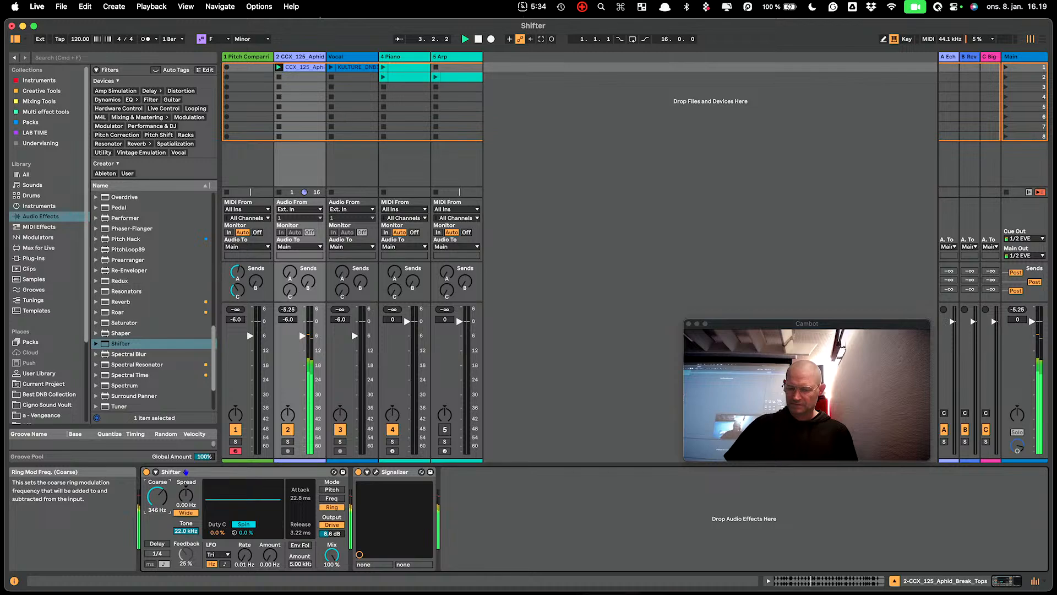
pyautogui.moveTo(157, 496); pyautogui.dragTo(157, 506)
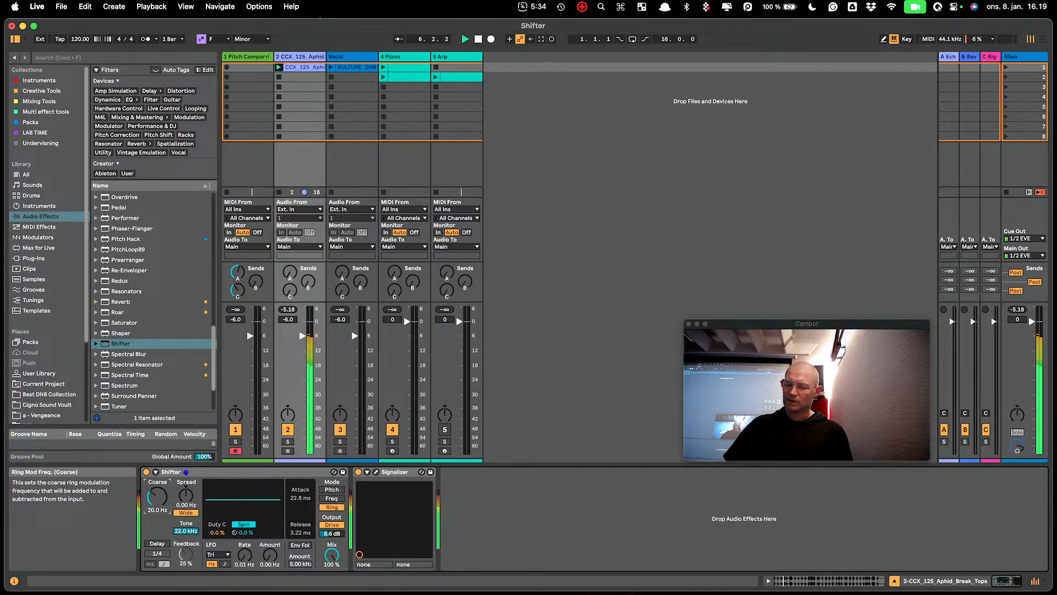
# - Set the drum break Shifter's Drive to 16 dB, Coarse to 499 Hz and Spread to 43.9 Hz, and briefly audition its Delay
pyautogui.moveTo(332, 533); pyautogui.dragTo(332, 523)
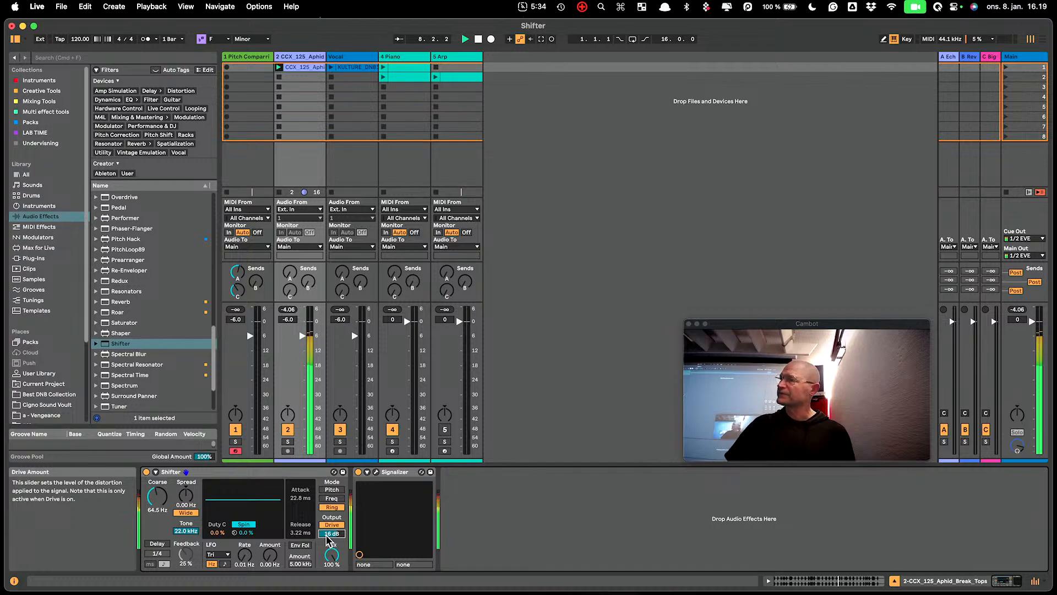
pyautogui.moveTo(156, 498); pyautogui.dragTo(186, 491)
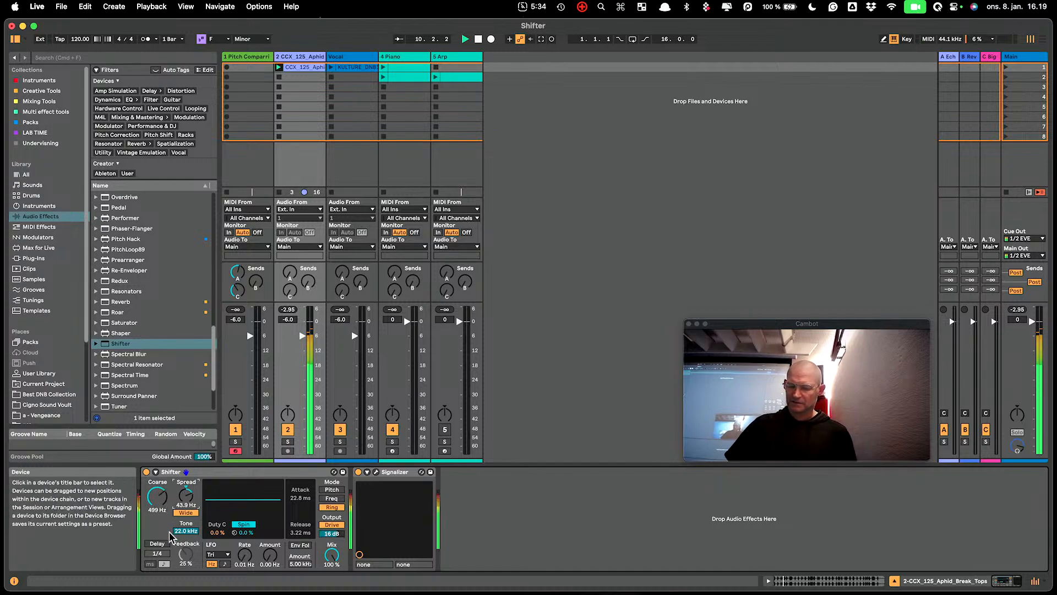
pyautogui.click(157, 543)
pyautogui.click(159, 544)
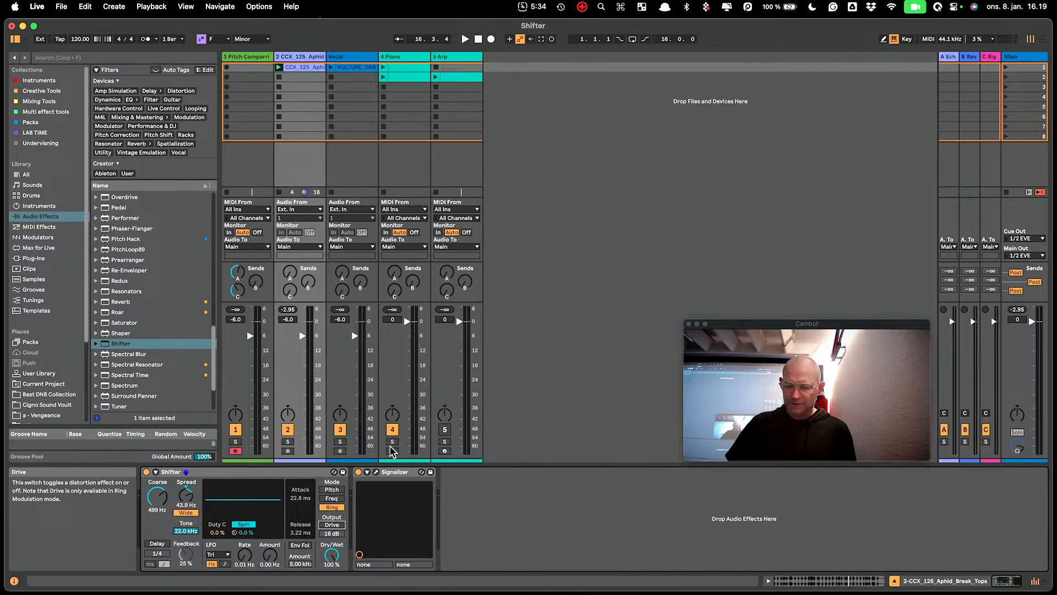
# - Select the Pitch Comparison track, play test notes and lower Operator's oscillator B level to -inf dB
pyautogui.click(246, 57)
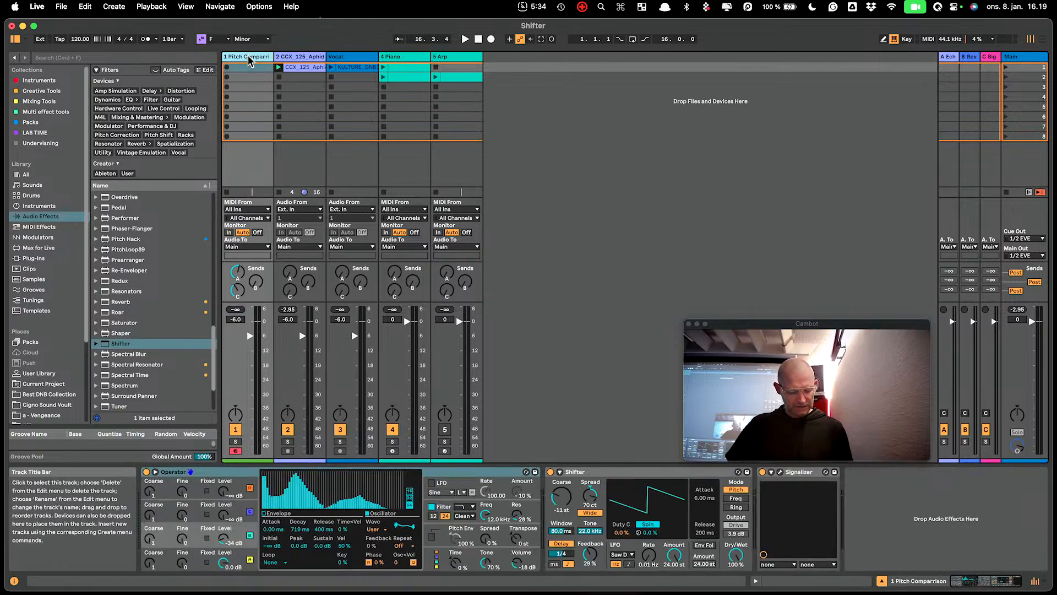
pyautogui.press('a')
pyautogui.press('z')
pyautogui.press('a')
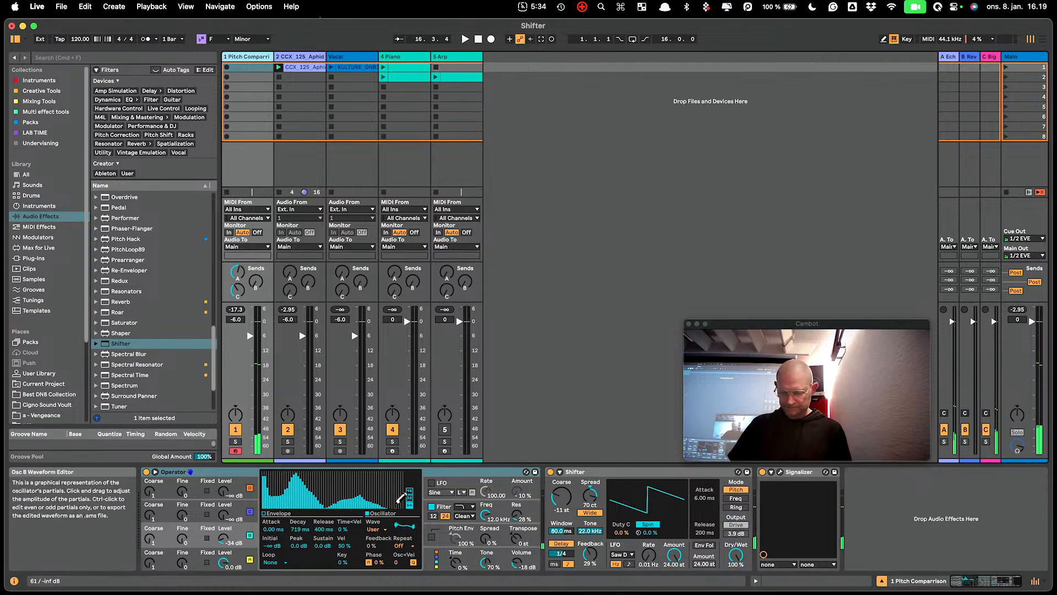
pyautogui.moveTo(228, 541); pyautogui.dragTo(227, 567)
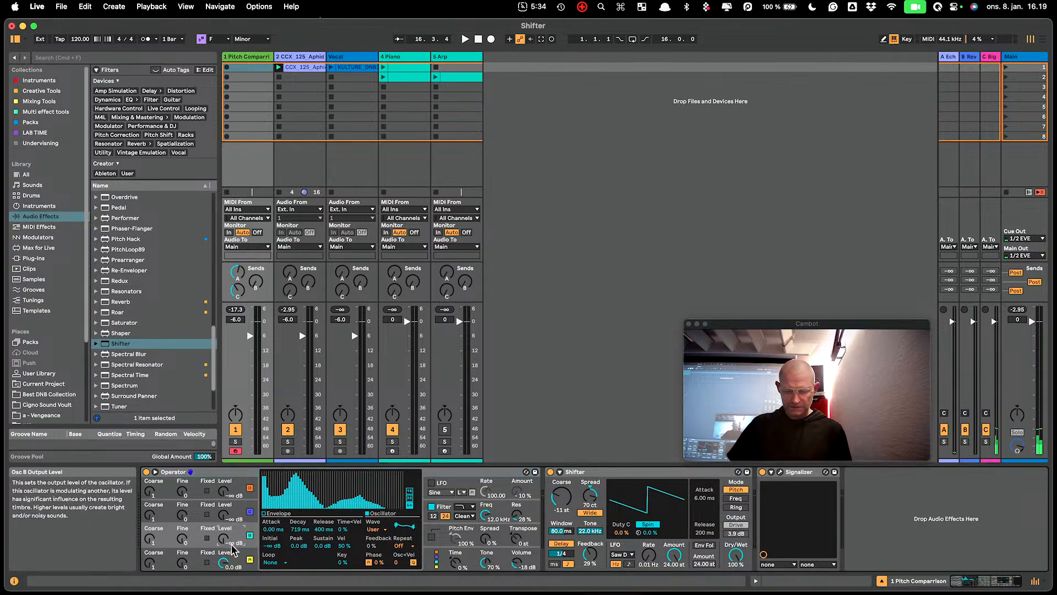
pyautogui.press('a')
# - Reset the synth track Shifter's Coarse, Spread and LFO Amount to zero and turn its Delay off
pyautogui.doubleClick(566, 494)
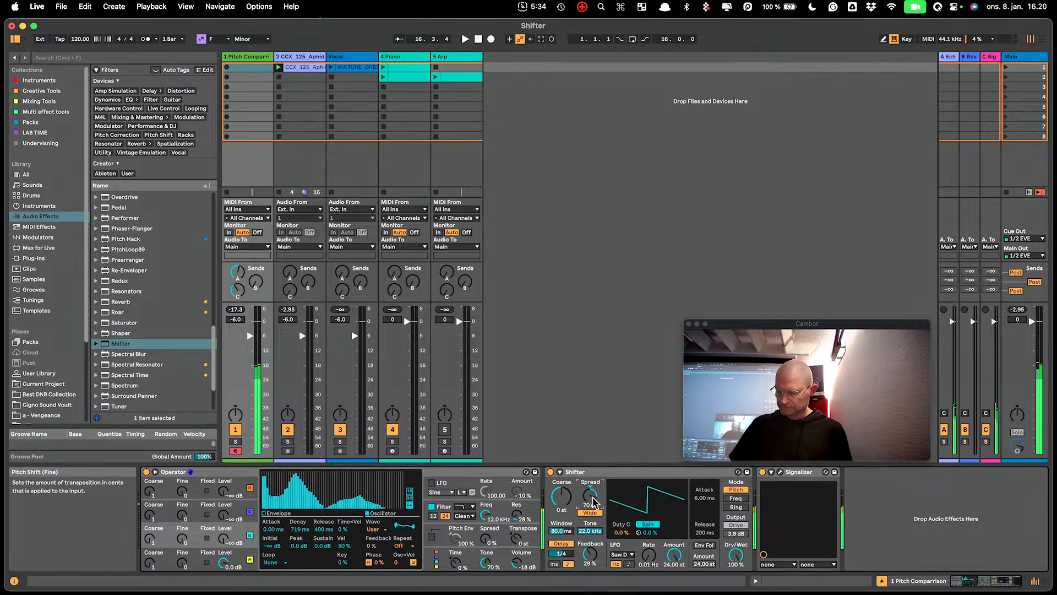
pyautogui.doubleClick(591, 496)
pyautogui.click(553, 546)
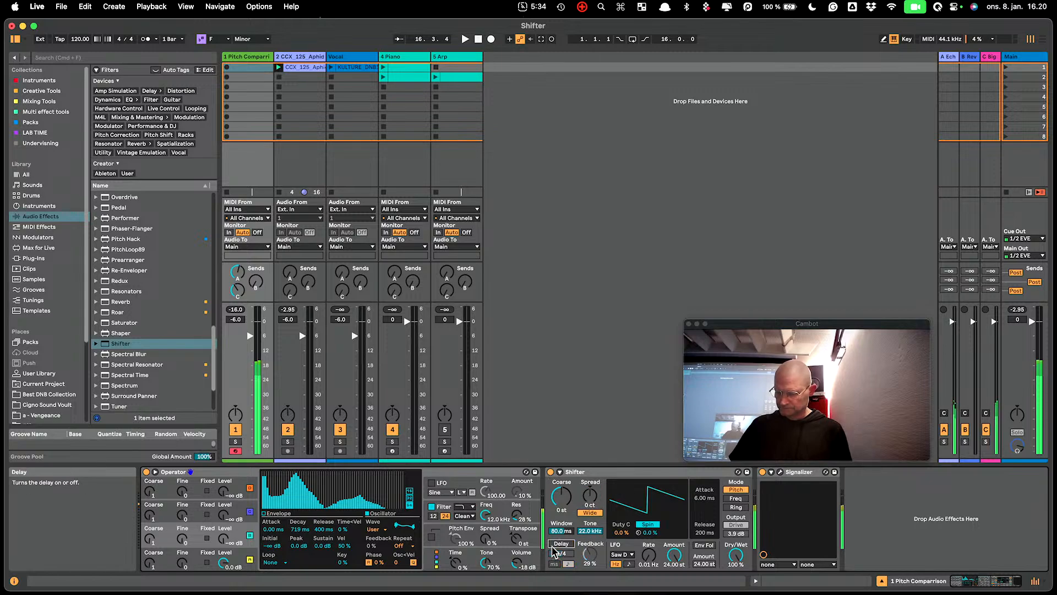
pyautogui.doubleClick(674, 555)
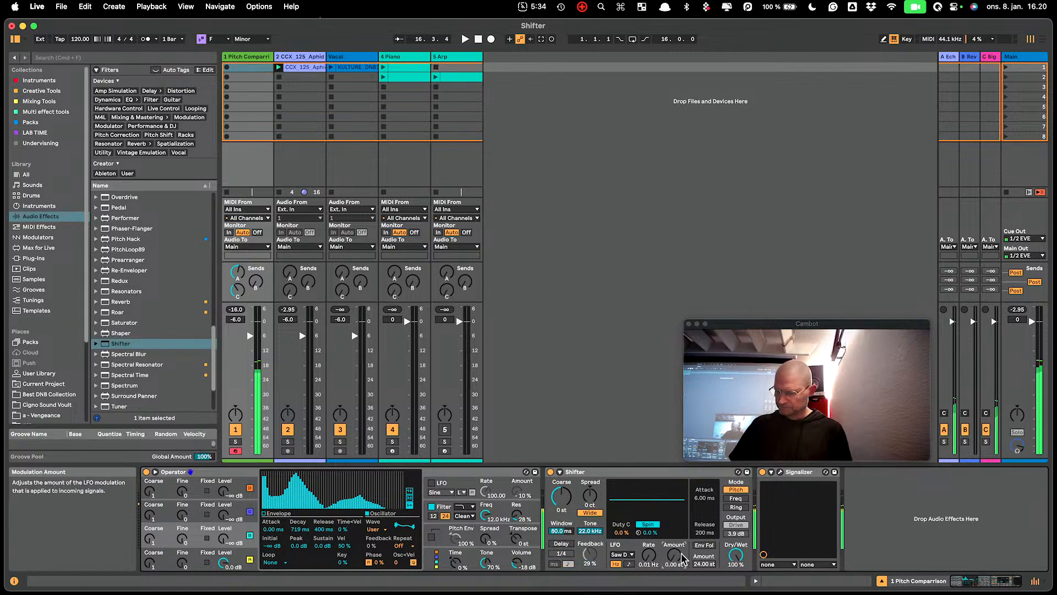
# - Switch the synth's Shifter to Ring mode, lower Coarse to 3.73 Hz and raise Drive to about 12 dB
pyautogui.click(736, 507)
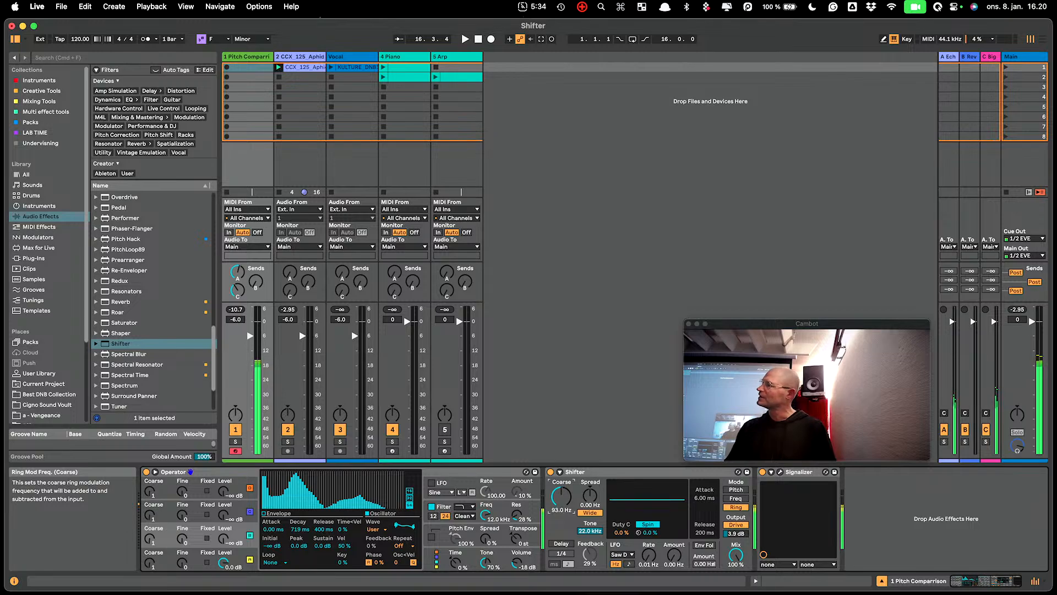
pyautogui.moveTo(562, 510); pyautogui.dragTo(559, 532)
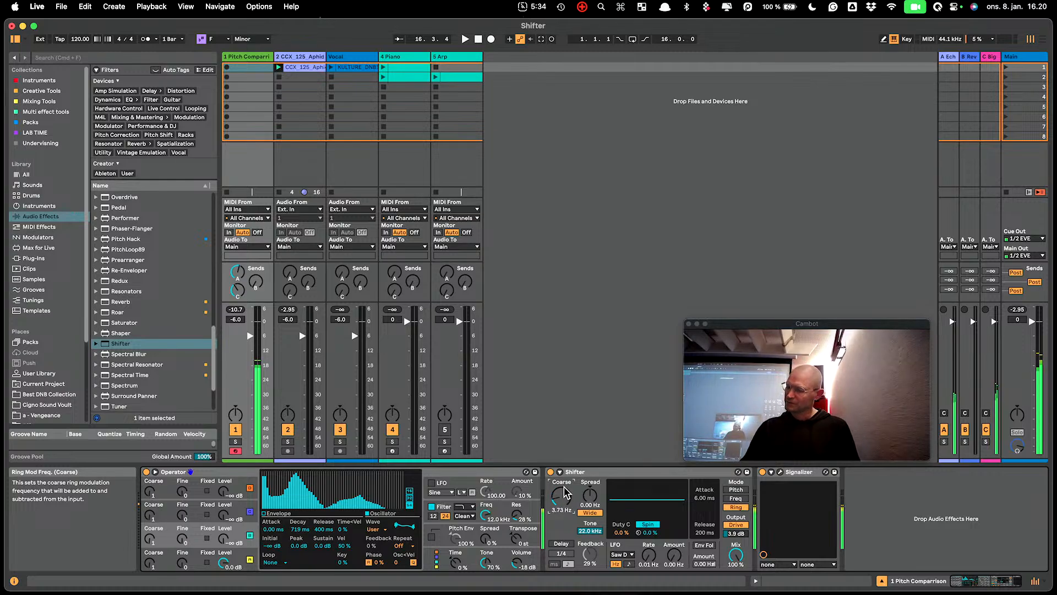
pyautogui.moveTo(736, 533); pyautogui.dragTo(736, 527)
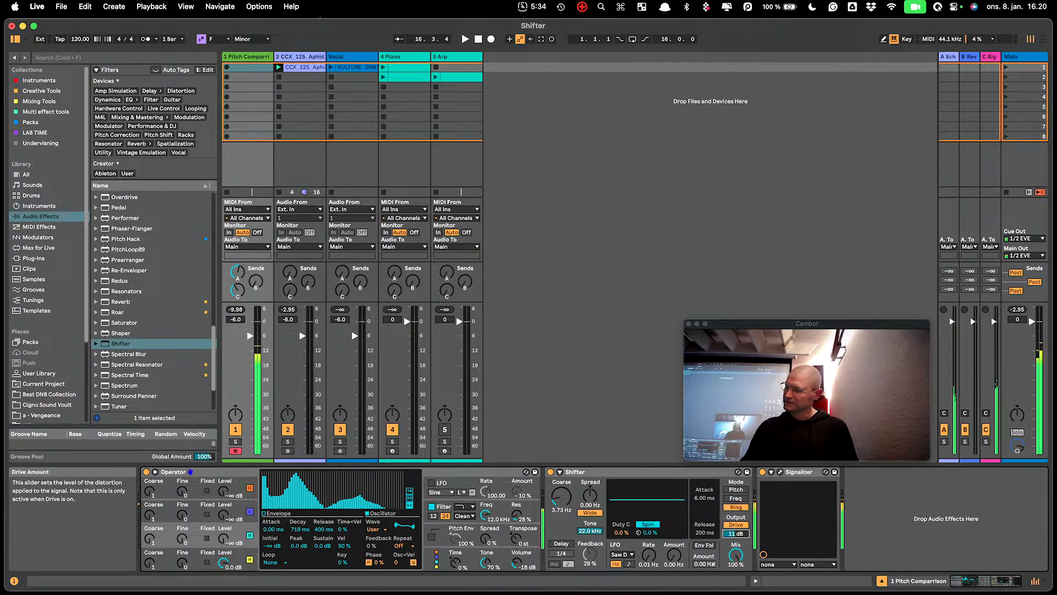
# - Play a synth note while sweeping the ring modulation Coarse frequency up to 464 Hz
pyautogui.press('z')
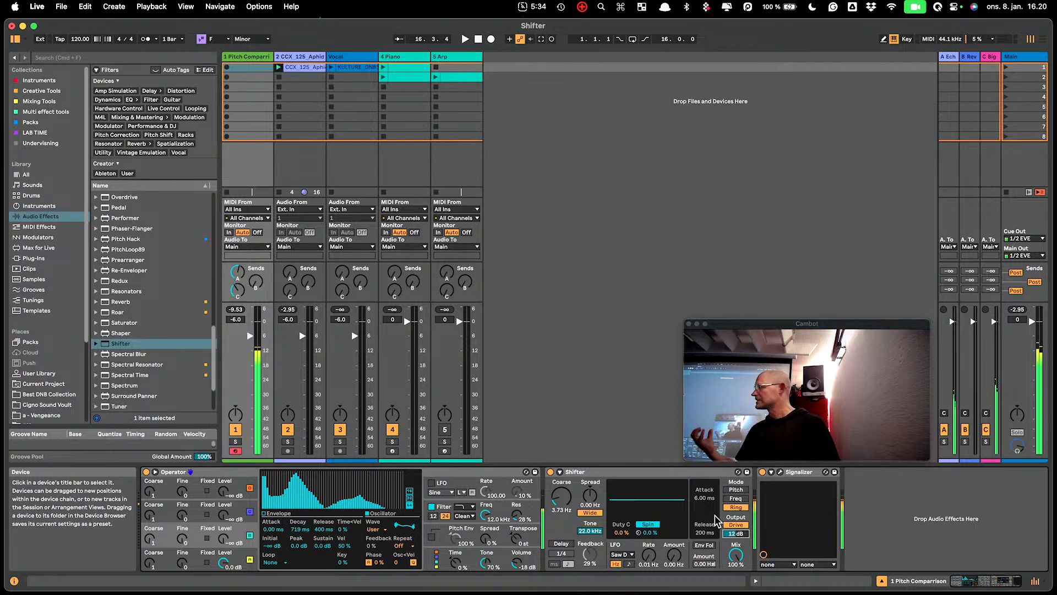
pyautogui.click(562, 498)
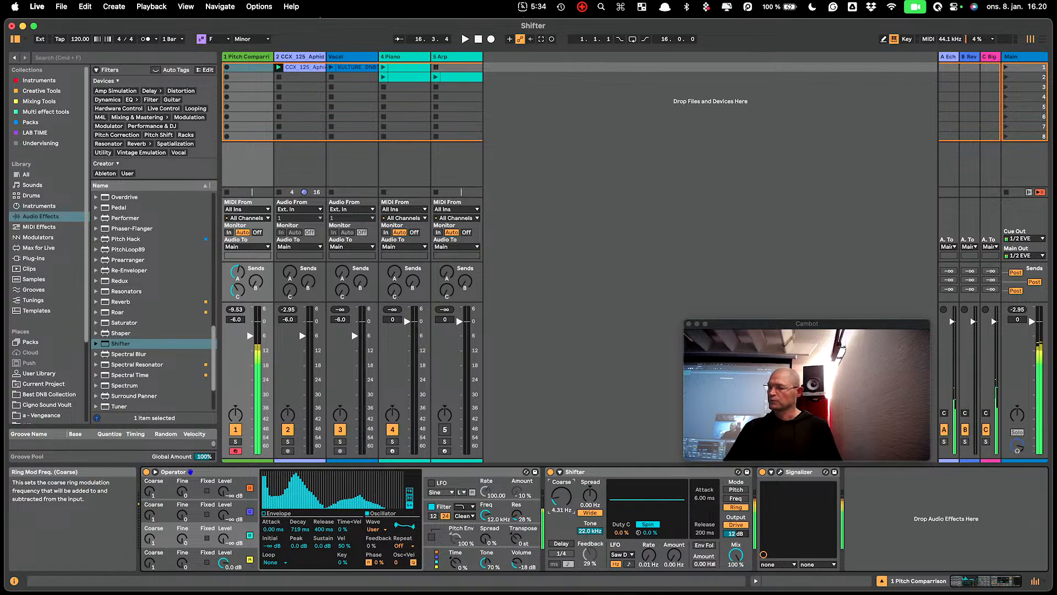
pyautogui.moveTo(562, 498); pyautogui.dragTo(562, 490)
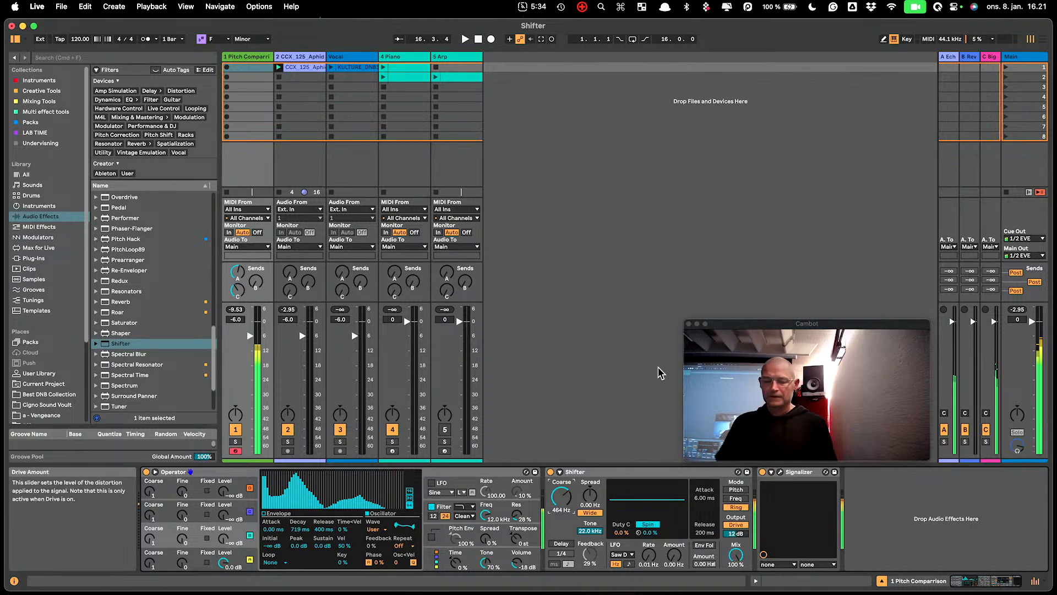
# - Reveal the synth Shifter's sidechain controls, set its pitch mode to MIDI and launch the Arp track's clip
pyautogui.click(559, 472)
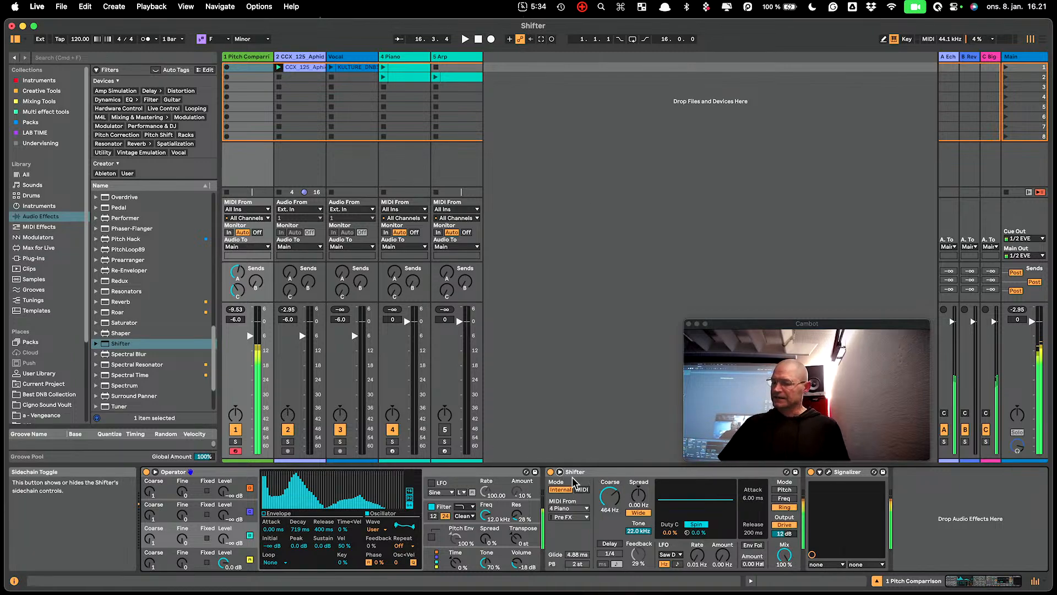
pyautogui.click(582, 490)
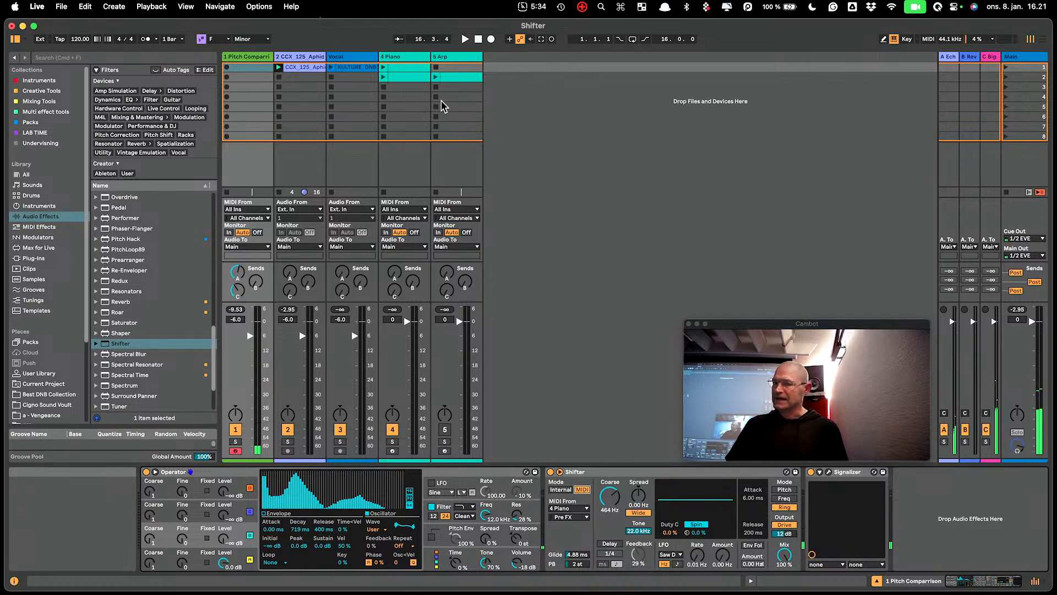
pyautogui.click(434, 76)
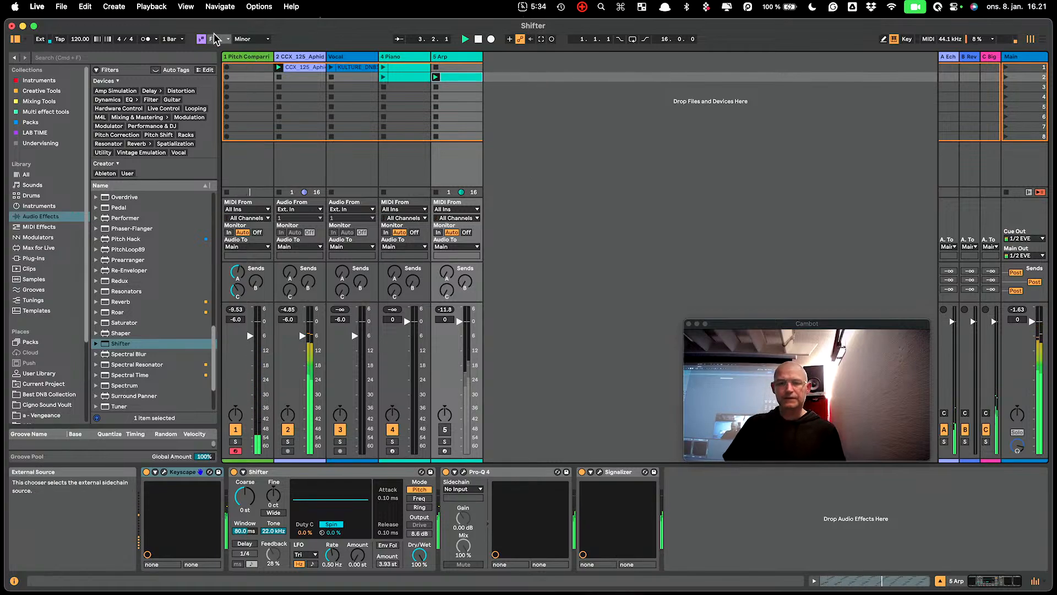
pyautogui.click(238, 56)
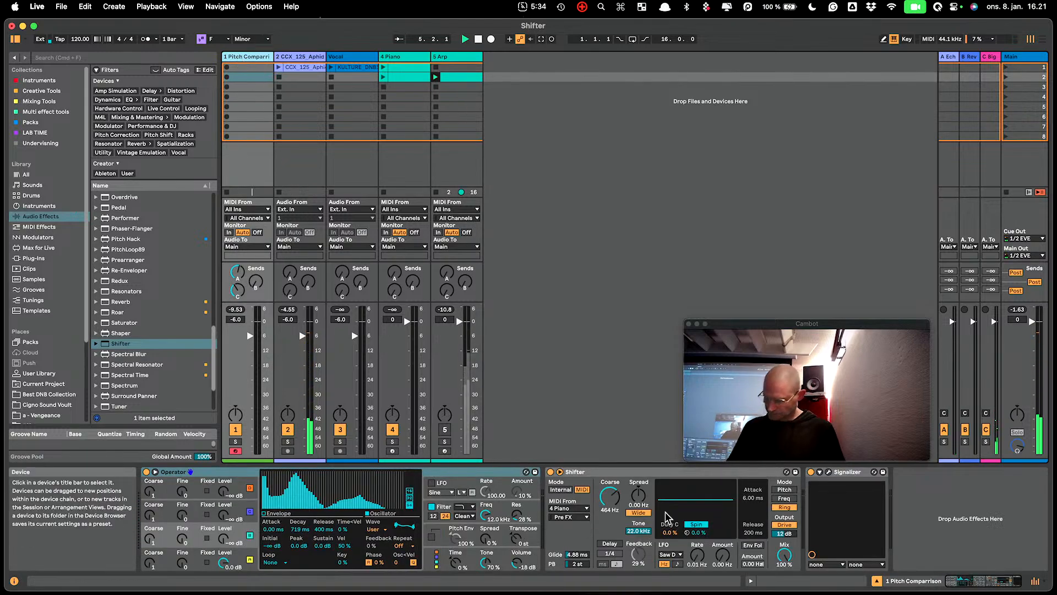
# - Check the Pre FX tapping point of Shifter's MIDI input and briefly unmute the Arp track to hear its pattern
pyautogui.click(577, 518)
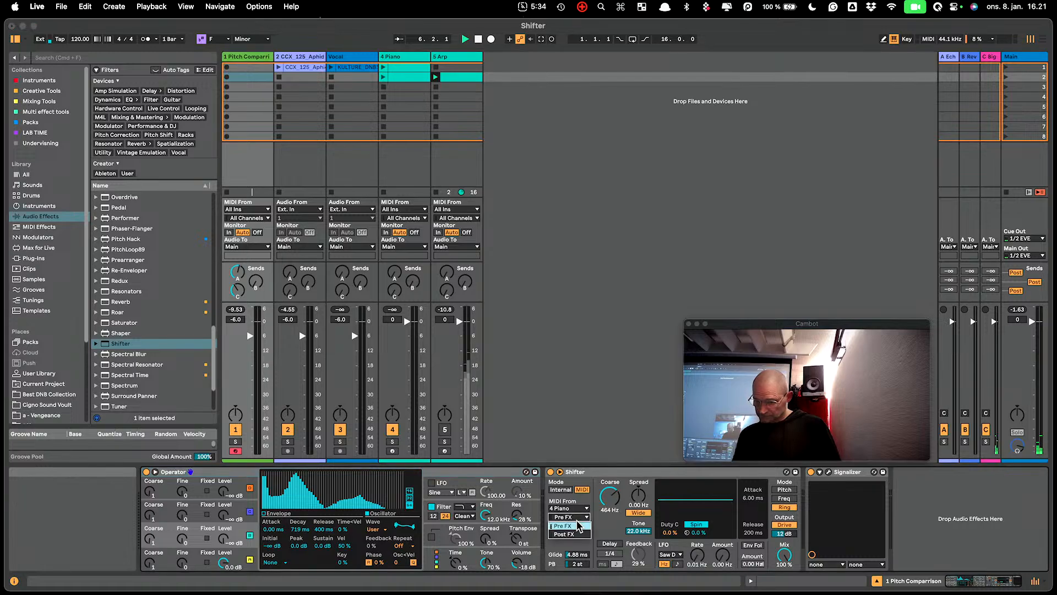
pyautogui.click(577, 526)
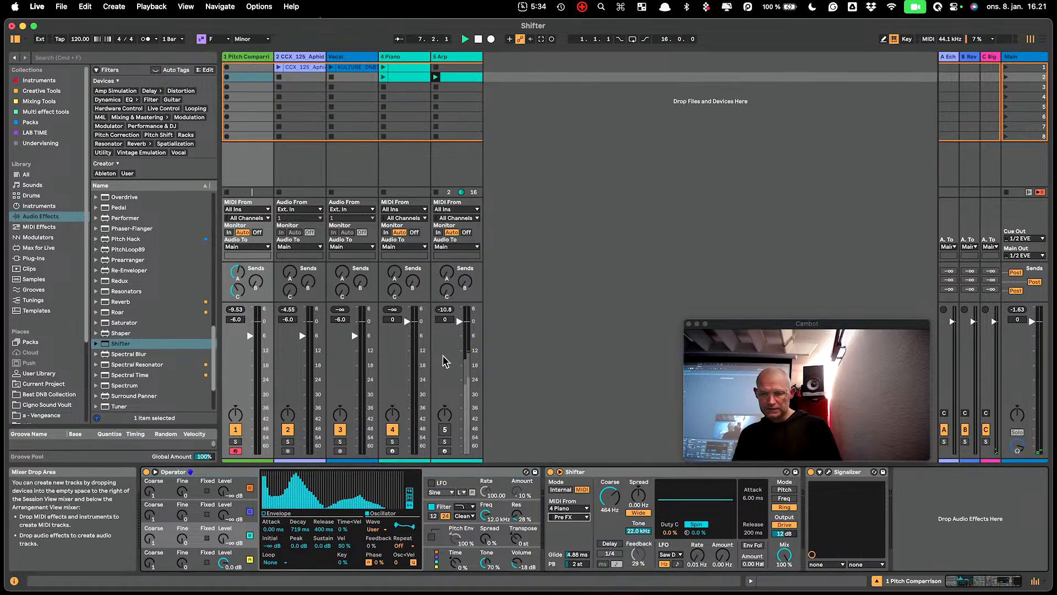
pyautogui.click(445, 430)
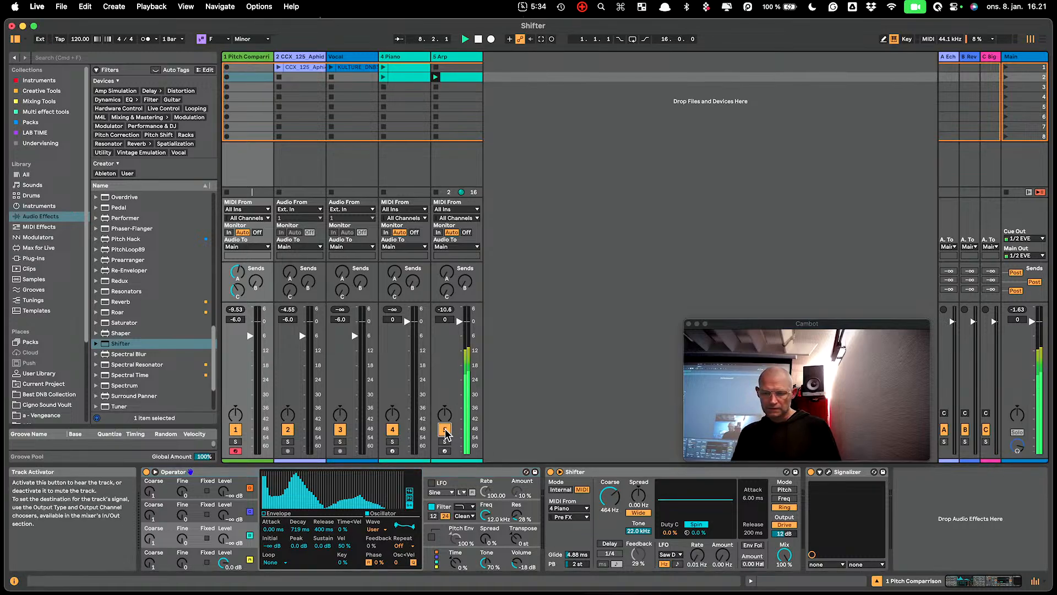
pyautogui.click(445, 430)
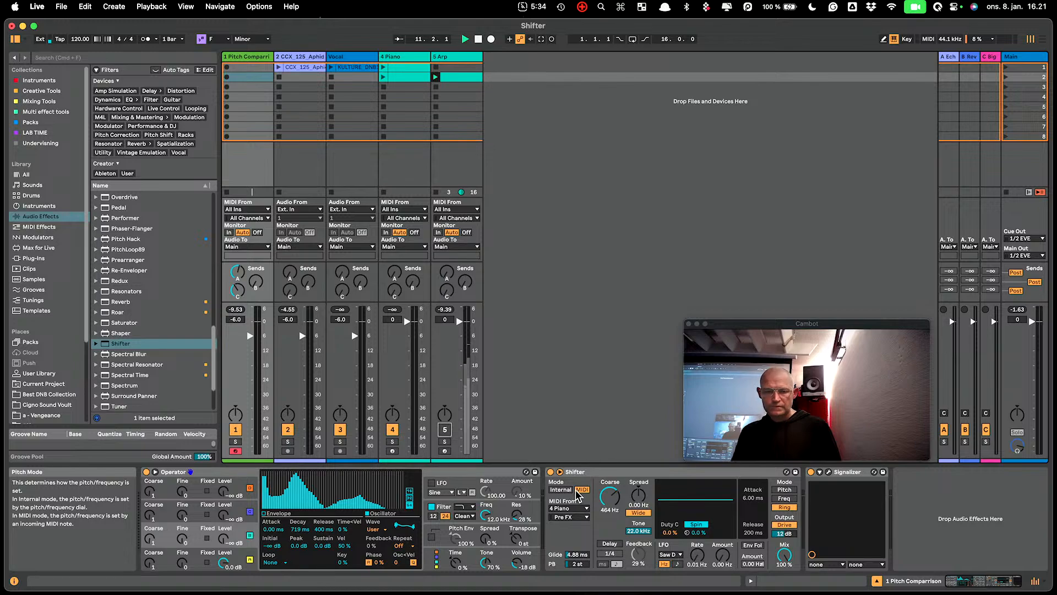
# - Set the synth Shifter's MIDI From source to 5 Arp with the Pre FX tapping point
pyautogui.click(566, 508)
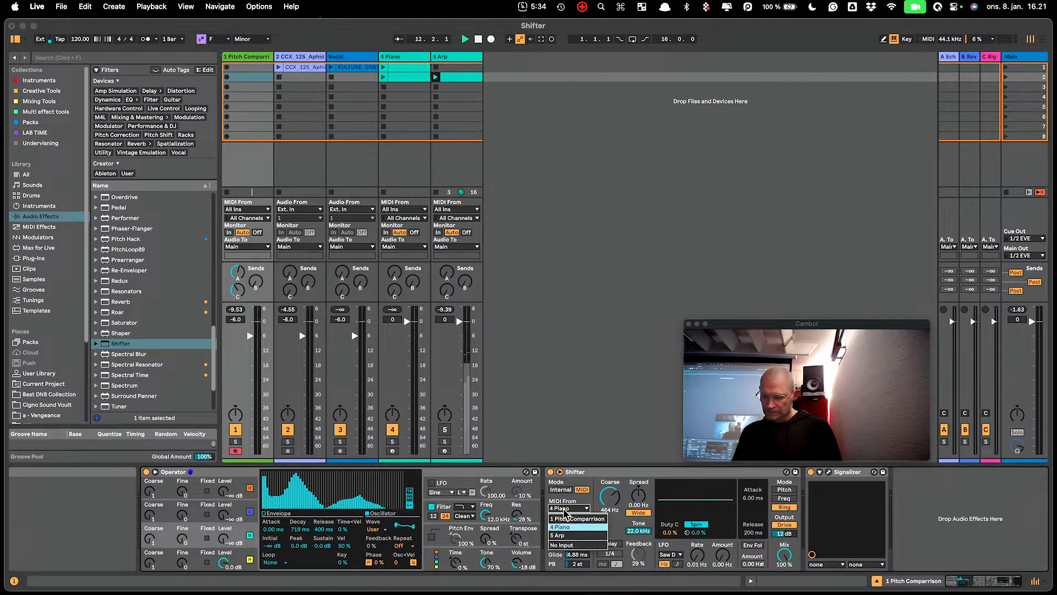
pyautogui.click(563, 535)
pyautogui.click(569, 516)
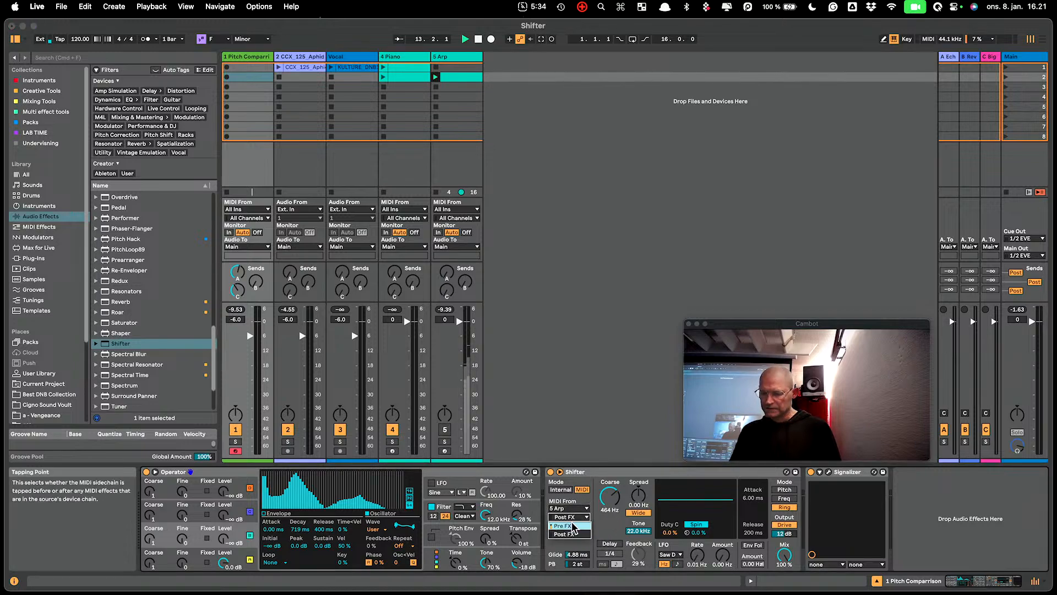
pyautogui.click(571, 526)
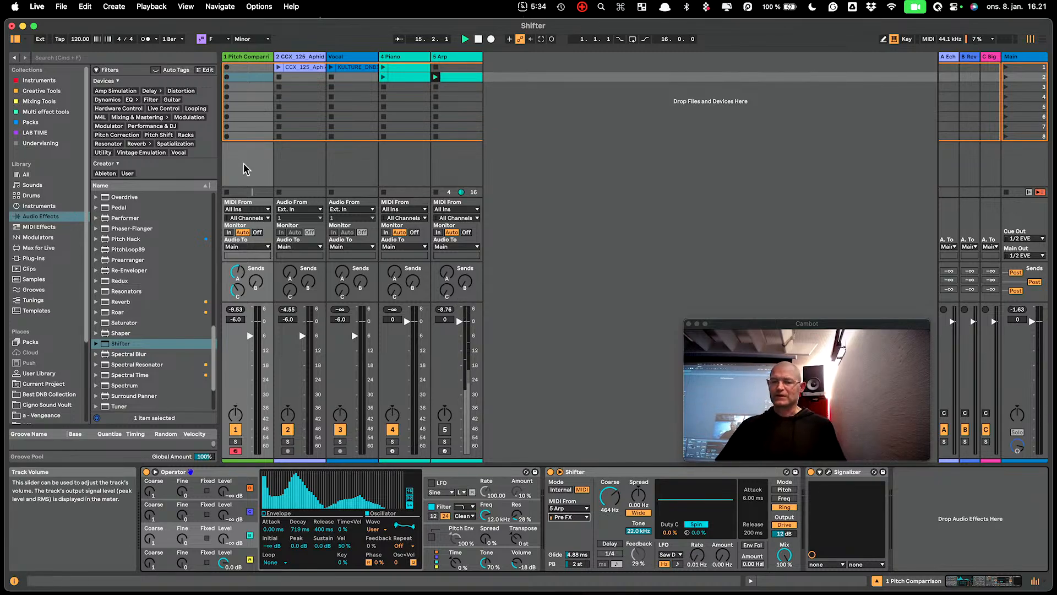
# - Try Shifter with Internal pitch control and default Coarse, change it to Pitch mode, and return pitch control to MIDI
pyautogui.click(560, 490)
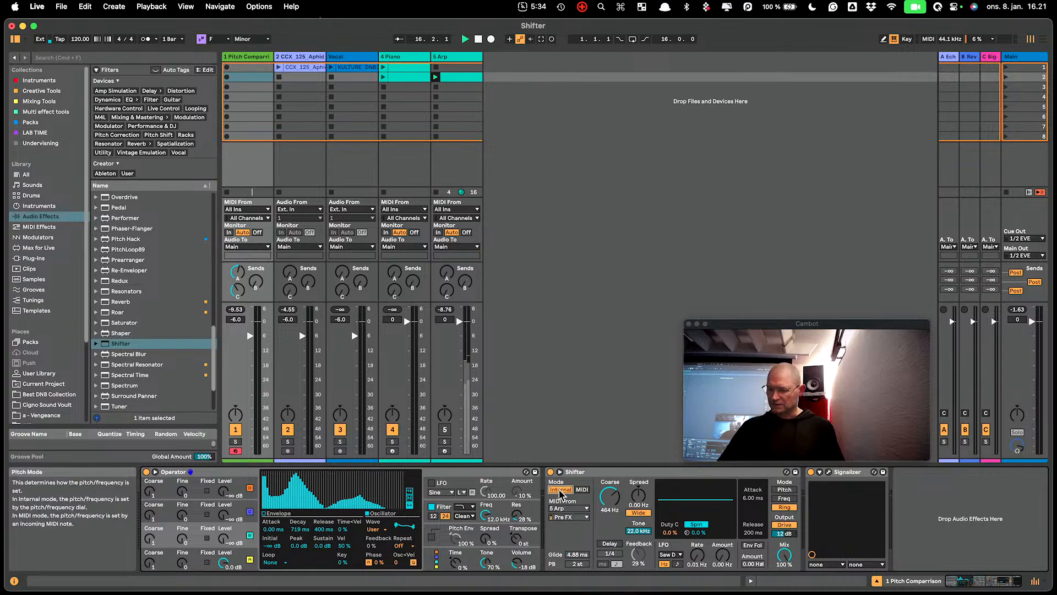
pyautogui.doubleClick(604, 494)
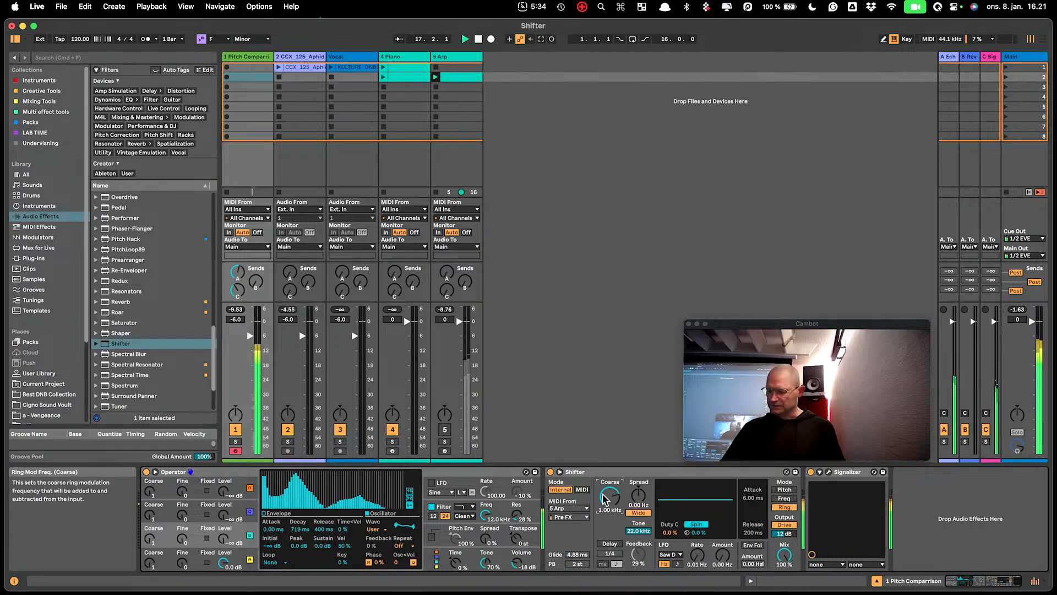
pyautogui.click(790, 488)
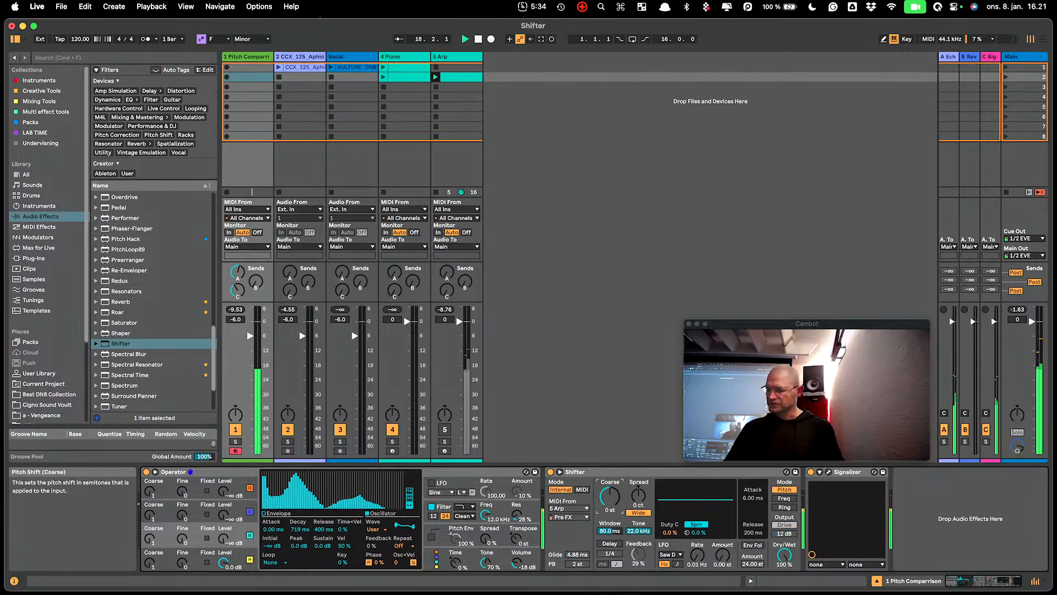
pyautogui.press('m')
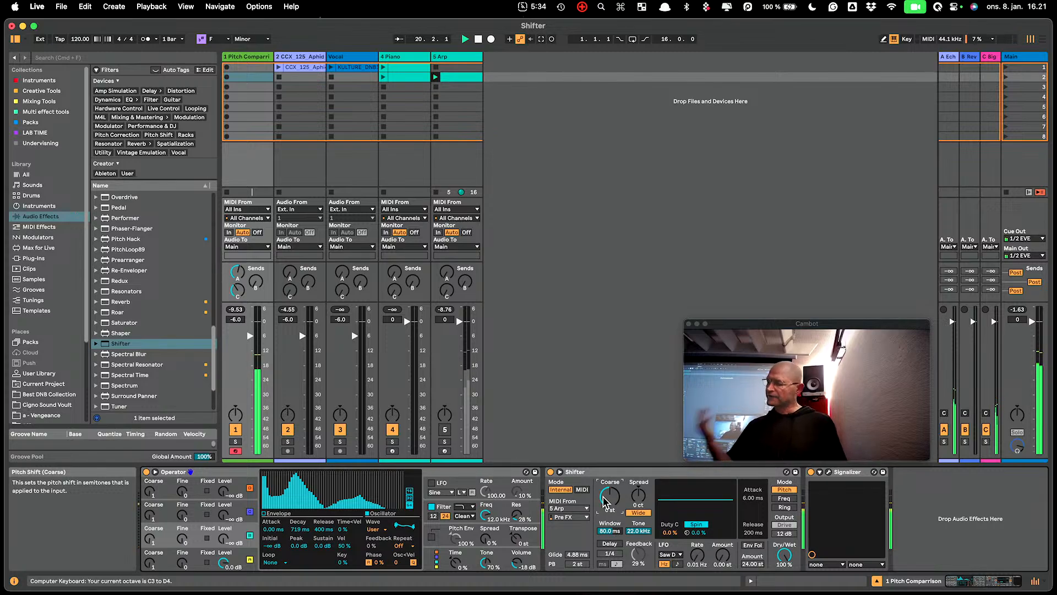
pyautogui.click(582, 490)
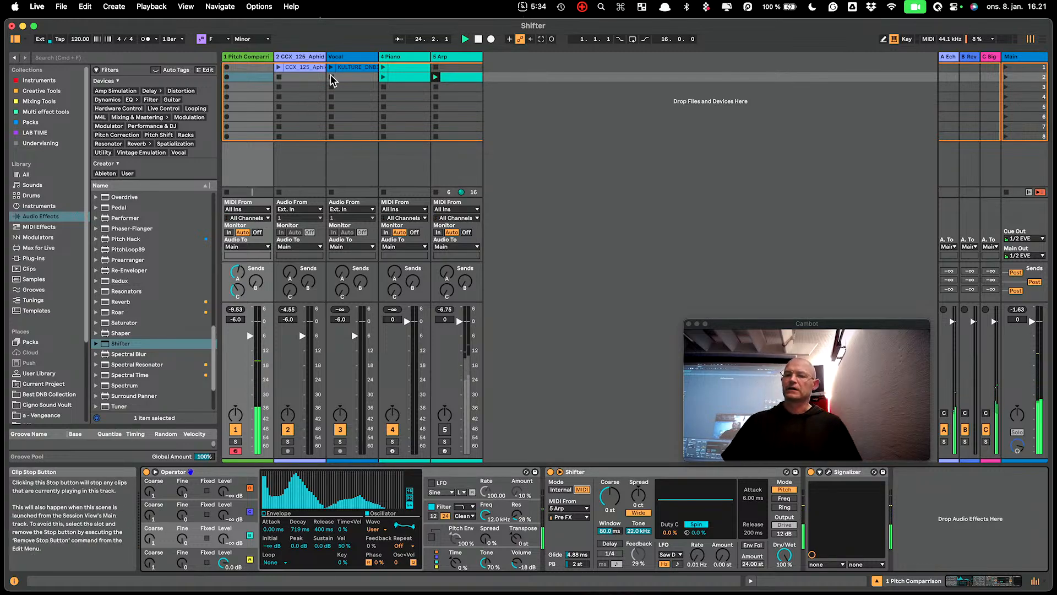
# - Launch the vocal clip and set the vocal Shifter's sidechain pitch mode to MIDI
pyautogui.click(352, 66)
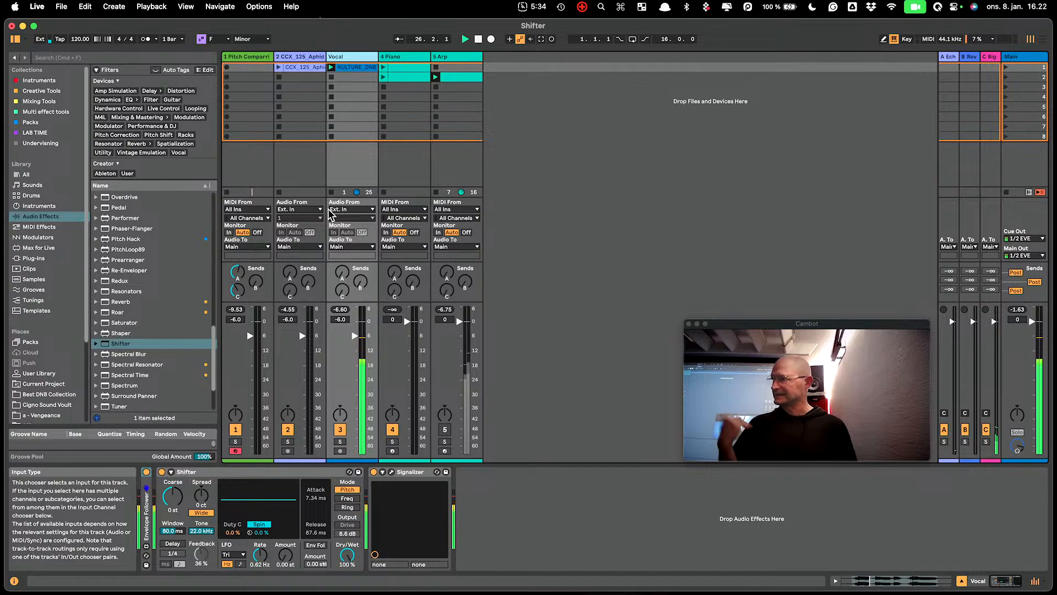
pyautogui.click(171, 472)
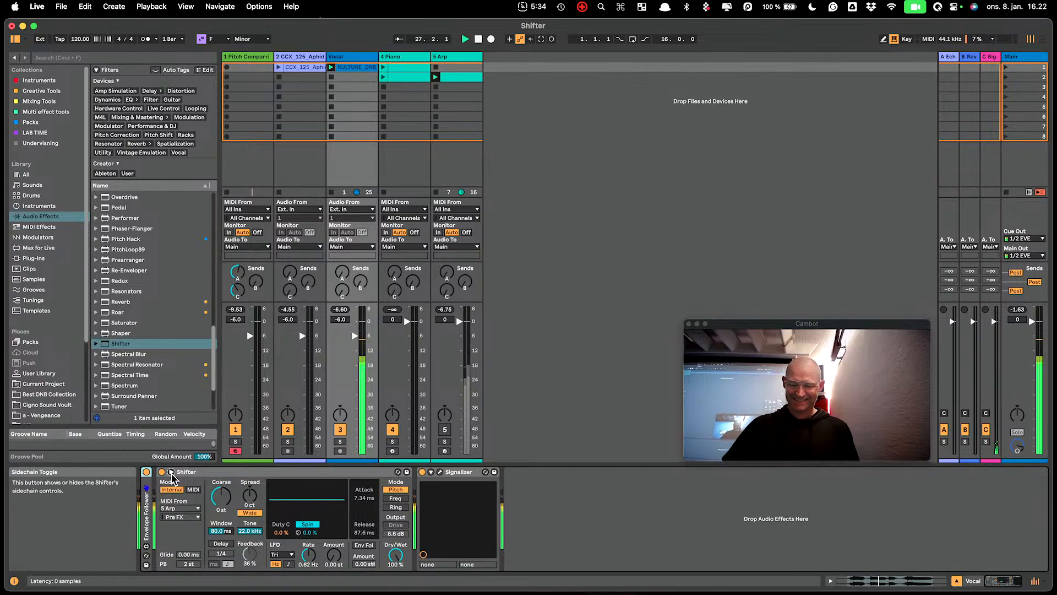
pyautogui.click(193, 489)
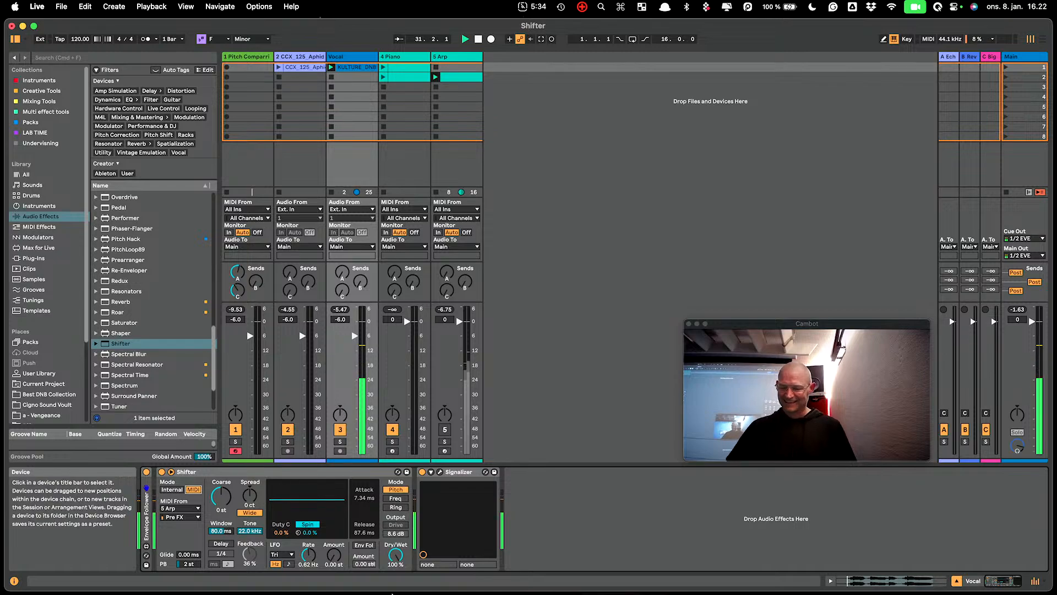
# - Lower the vocal Shifter's Dry/Wet to 10 %, turn its Delay on and reduce Feedback to 5.0 %
pyautogui.moveTo(395, 555); pyautogui.dragTo(395, 576)
pyautogui.click(222, 544)
pyautogui.moveTo(249, 554); pyautogui.dragTo(249, 570)
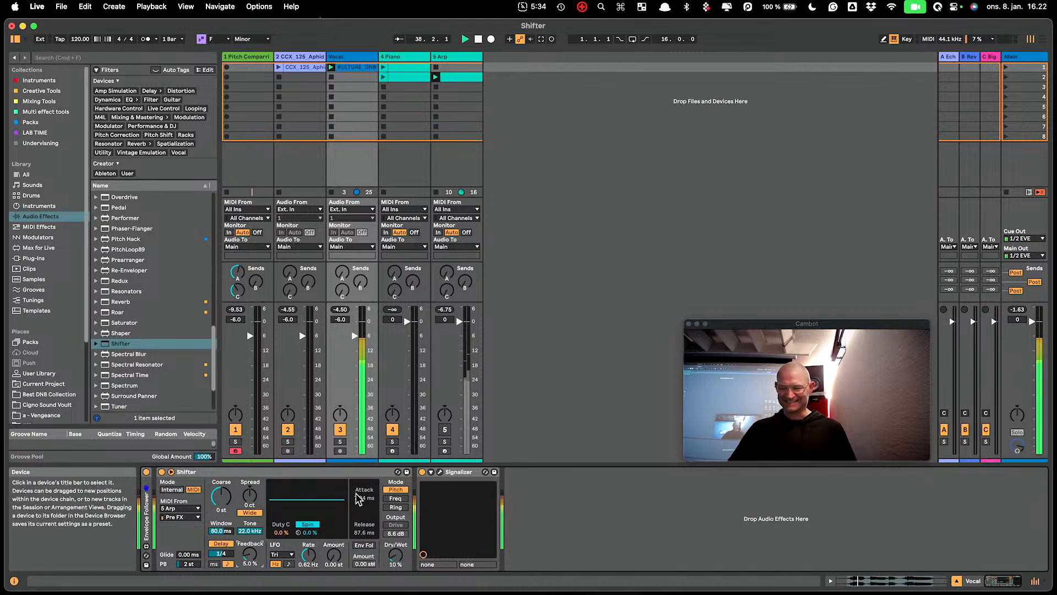
# - Raise the vocal track's sends A and C, set its Shifter to 11.9 ms Glide and 84 % Feedback, and stop playback
pyautogui.moveTo(342, 290); pyautogui.dragTo(339, 260)
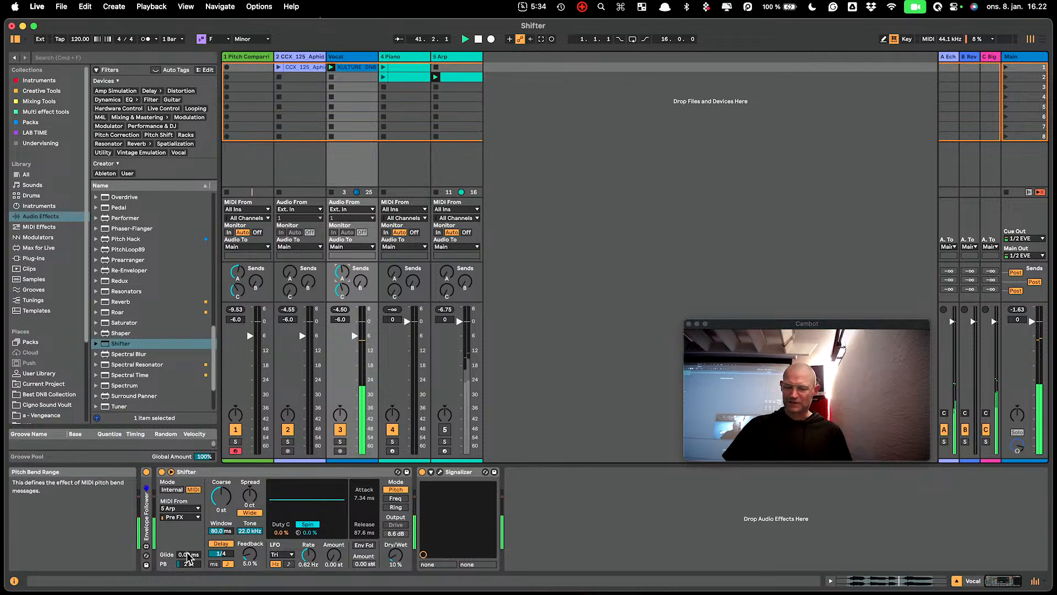
pyautogui.moveTo(187, 555); pyautogui.dragTo(187, 548)
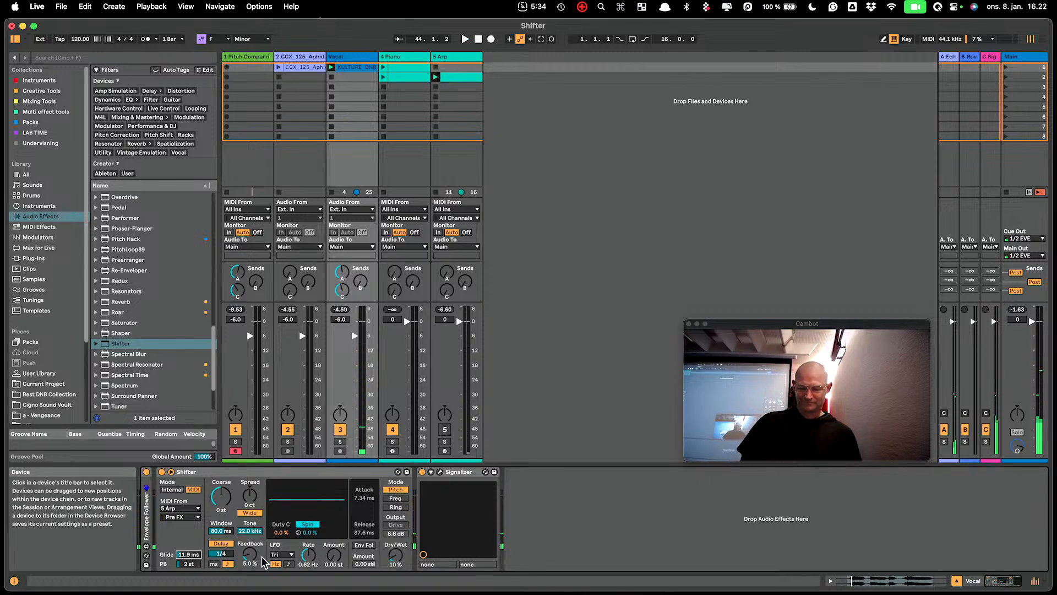
pyautogui.moveTo(264, 561)
pyautogui.mouseDown()
pyautogui.moveTo(262, 543)
pyautogui.moveTo(250, 552)
pyautogui.mouseUp()
pyautogui.press('space')
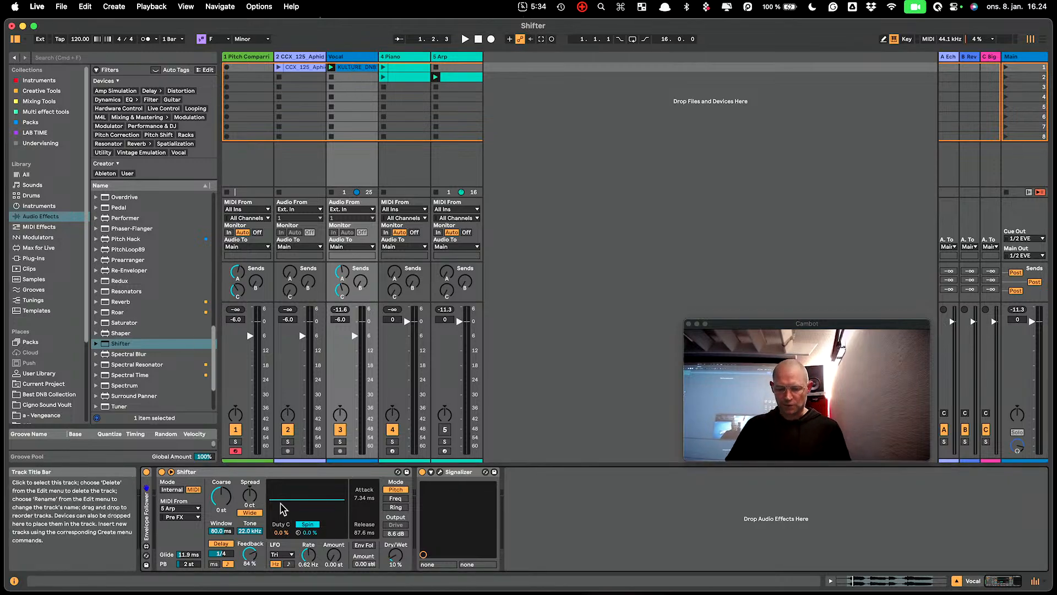
# - Set the vocal Shifter's LFO to the Saw Up waveform with a 24.00 st Amount and a 0.01 Hz Rate
pyautogui.click(284, 555)
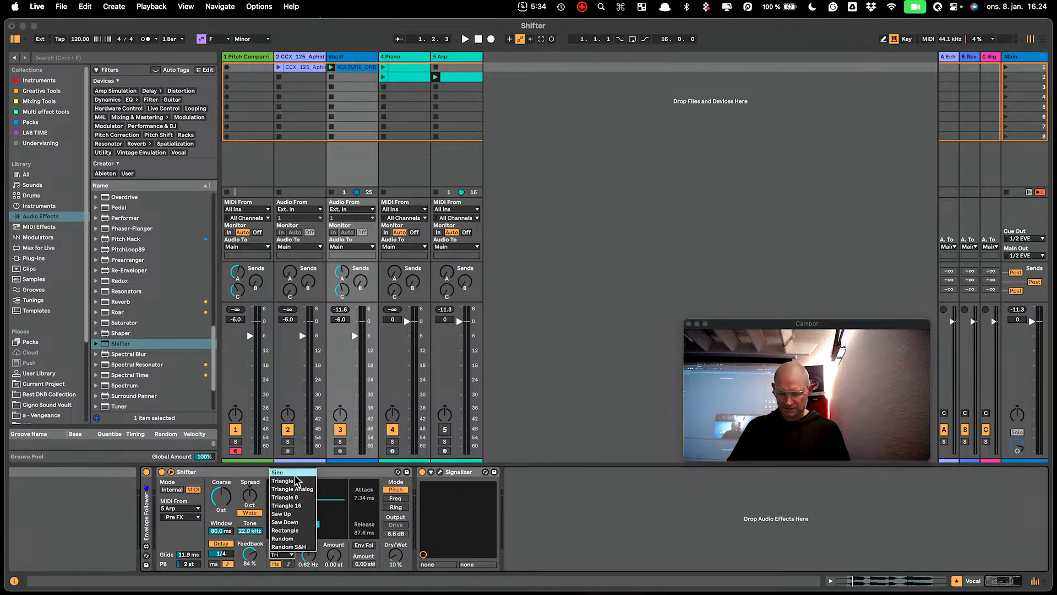
pyautogui.click(300, 514)
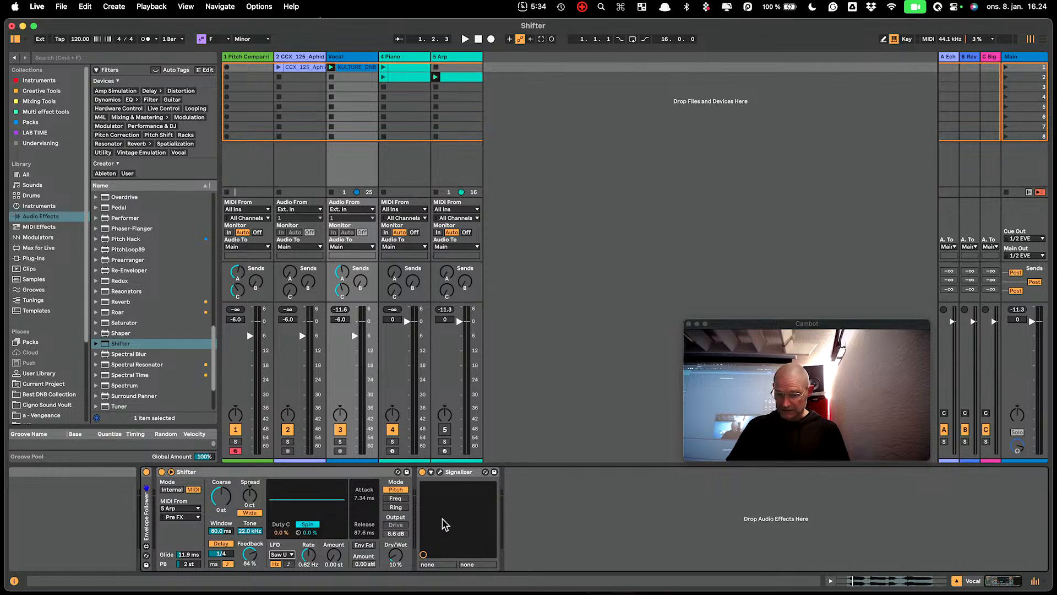
pyautogui.moveTo(330, 555); pyautogui.dragTo(310, 578)
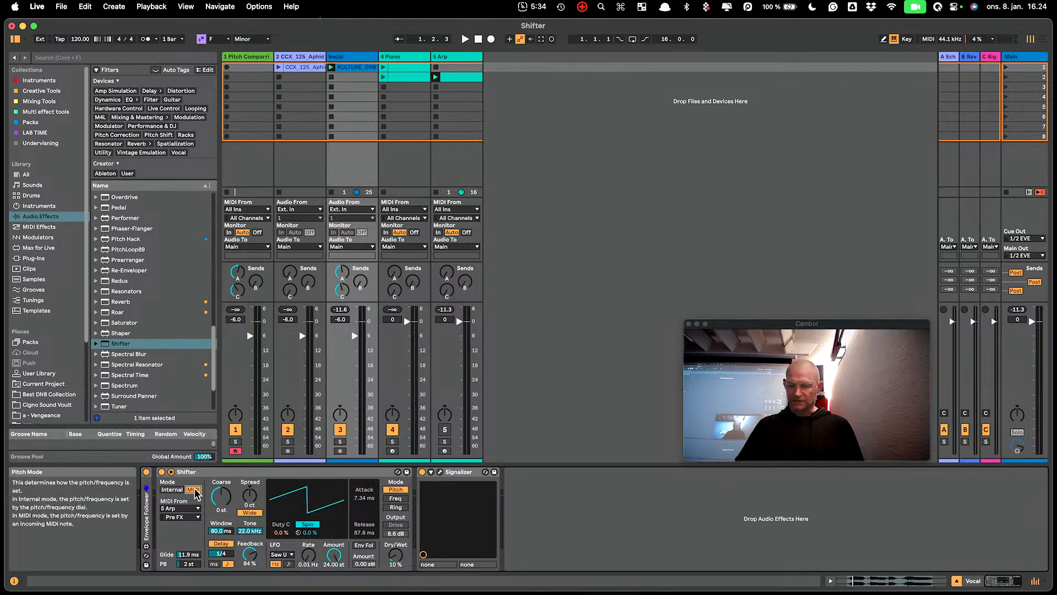
# - Switch the vocal Shifter to Internal pitch control and launch the vocal clip with Dry/Wet raised to 100 %
pyautogui.click(172, 489)
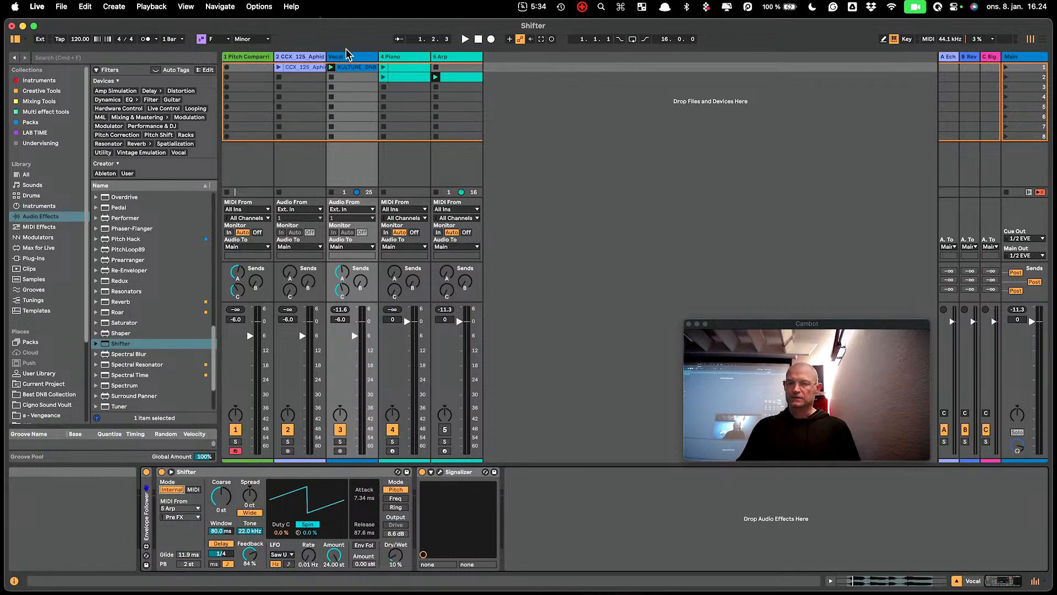
pyautogui.click(331, 68)
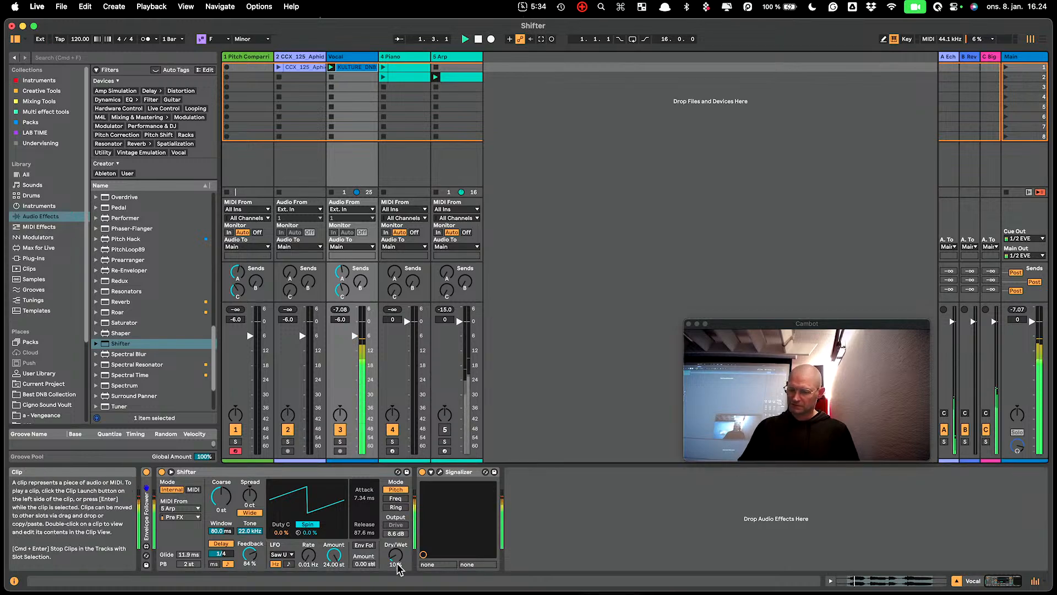
pyautogui.moveTo(397, 558); pyautogui.dragTo(397, 496)
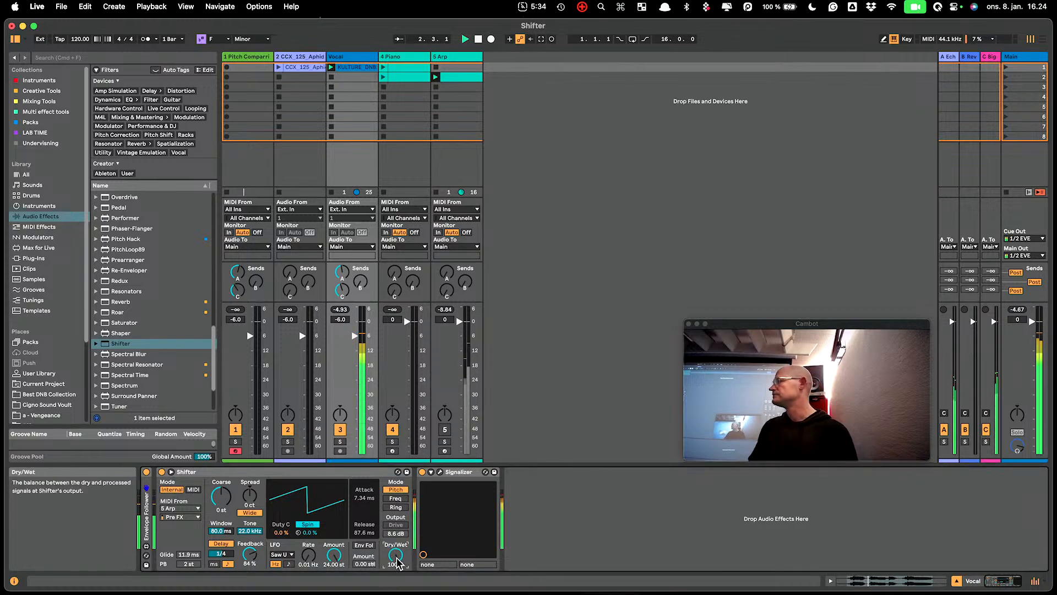